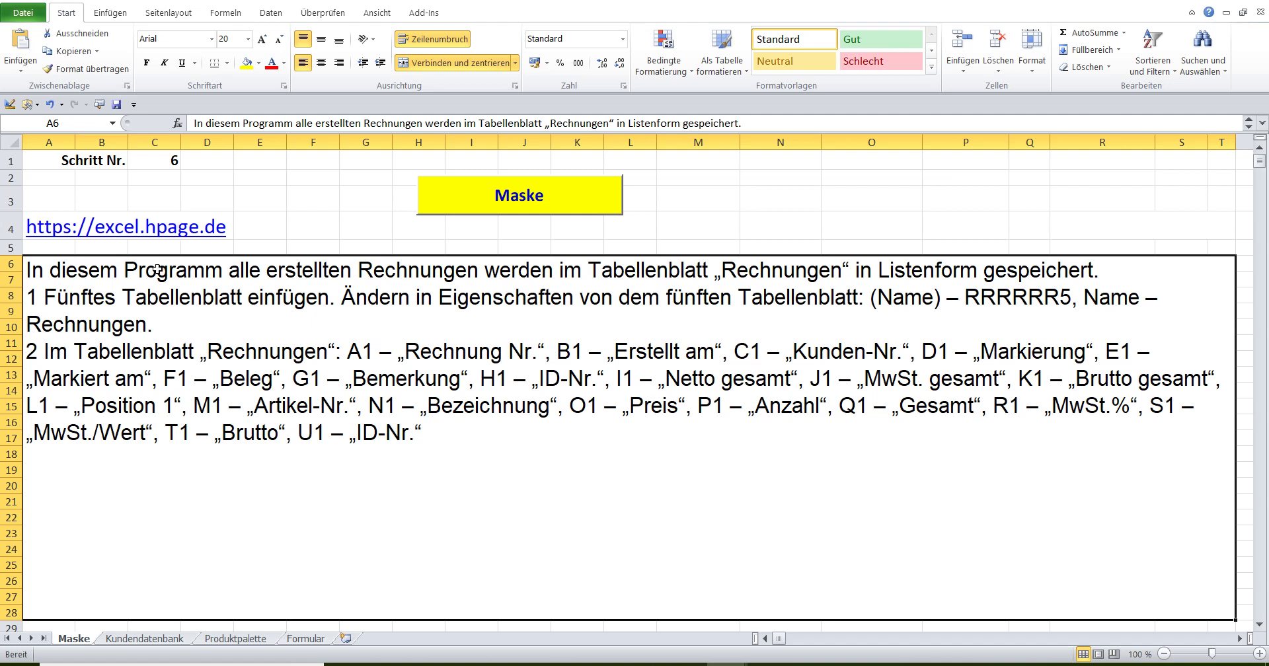
# - Set the step number in cell C1 to 7
pyautogui.click(168, 160)
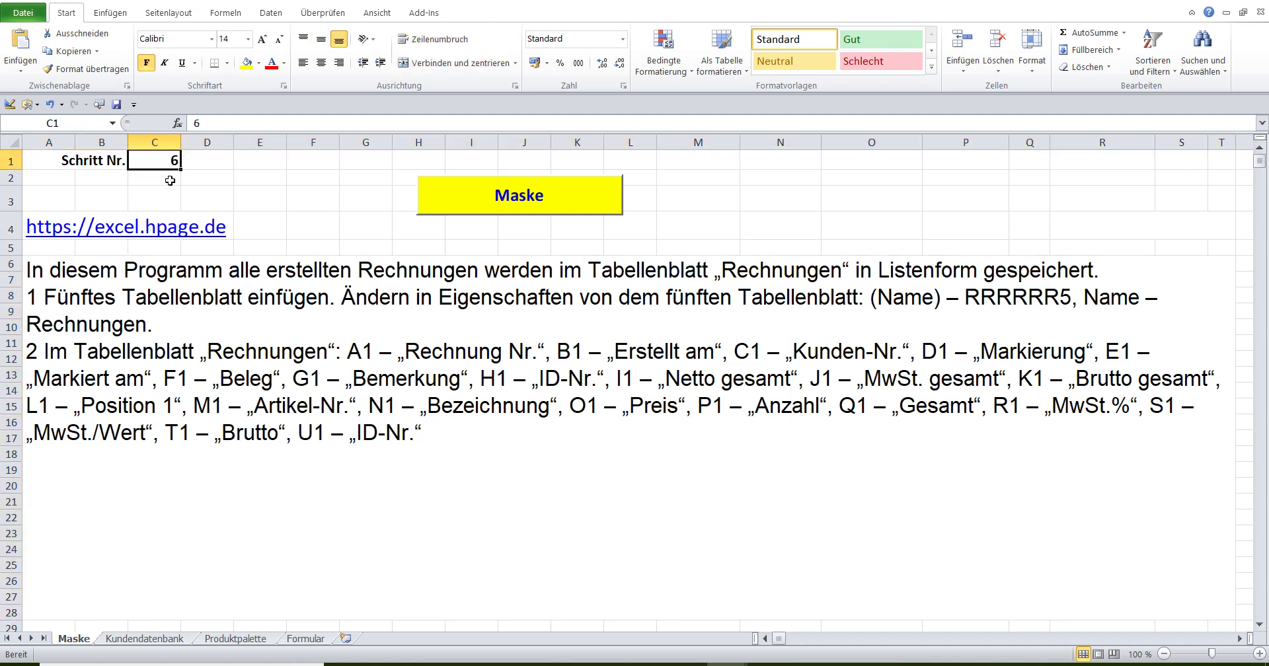
pyautogui.write('7')
pyautogui.press('Return')
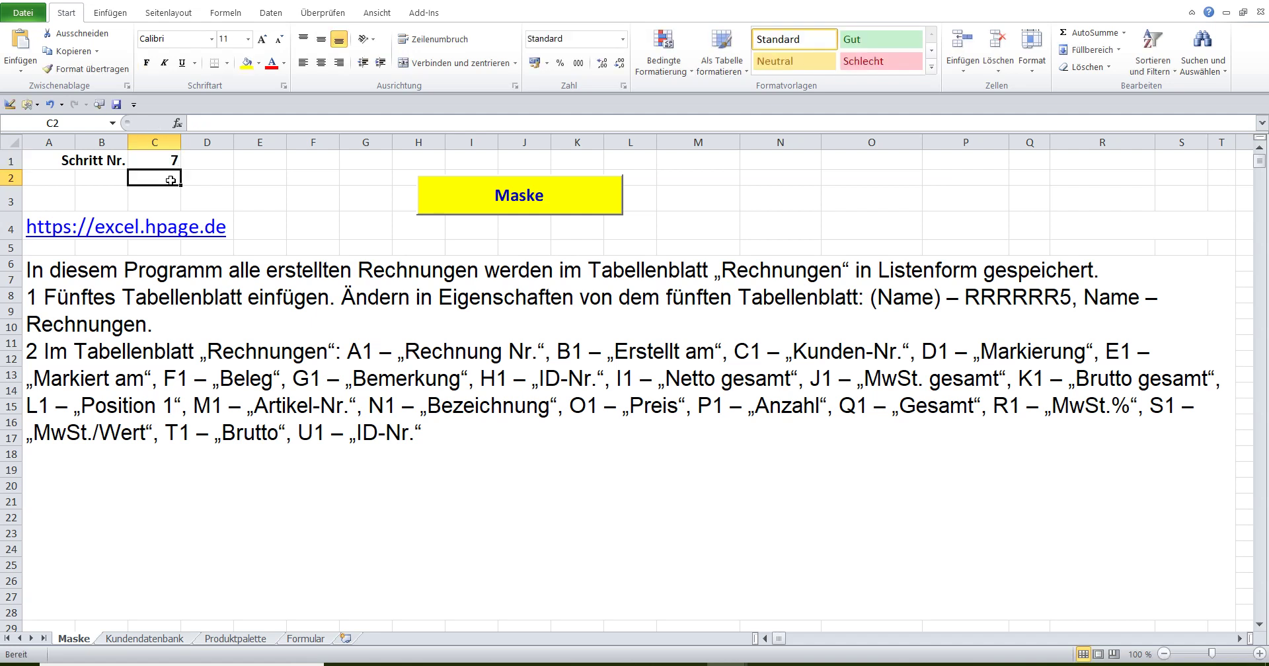
# - Copy the word Rechnungen from the instruction text in A6
pyautogui.doubleClick(146, 271)
pyautogui.moveTo(28, 270); pyautogui.dragTo(1128, 269)
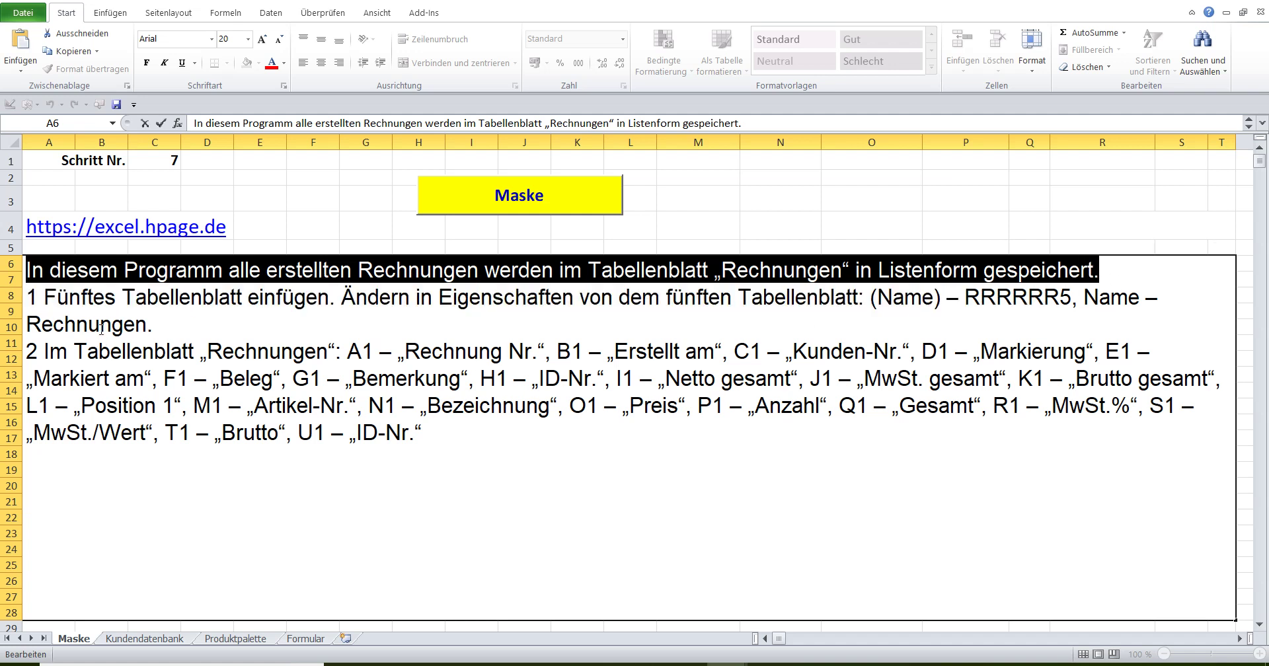
pyautogui.moveTo(30, 296); pyautogui.dragTo(163, 321)
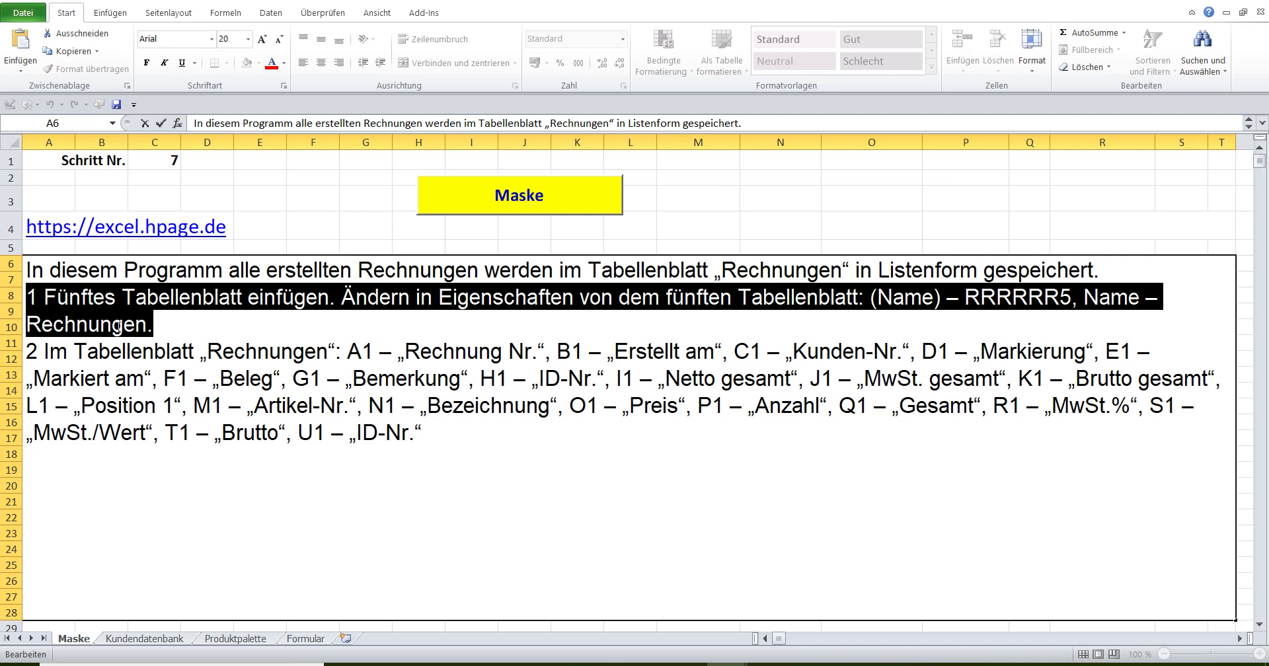
pyautogui.click(45, 324)
pyautogui.moveTo(28, 324); pyautogui.dragTo(143, 324)
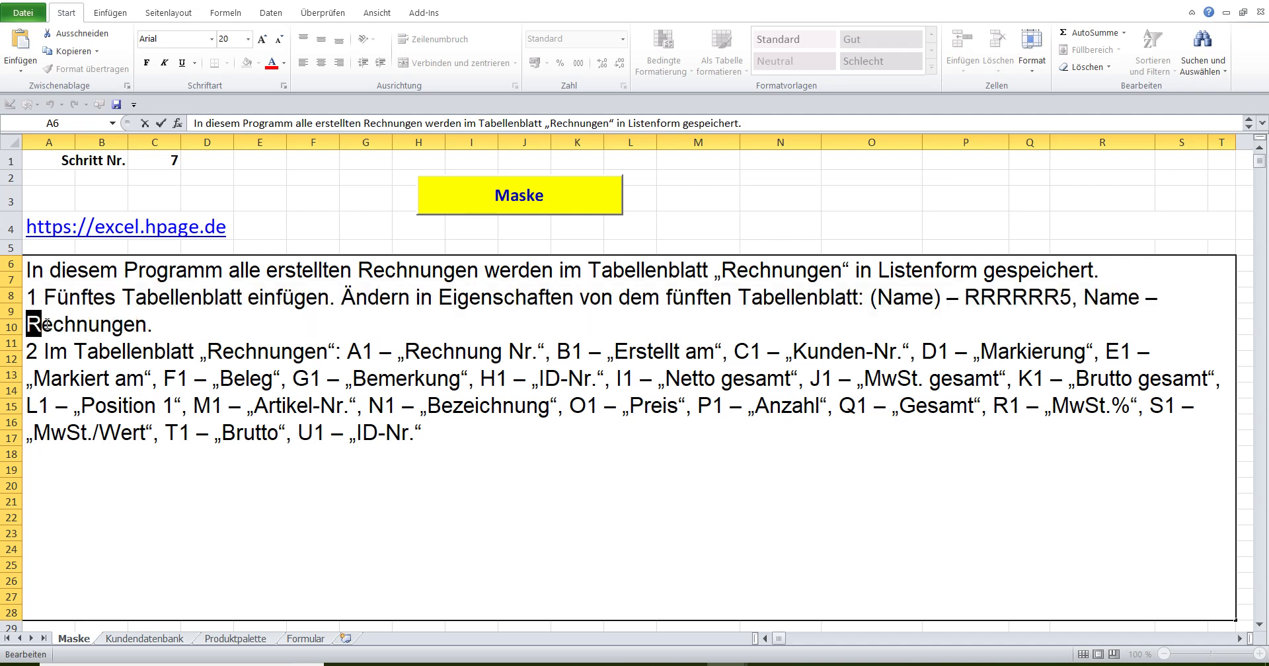
pyautogui.rightClick(127, 329)
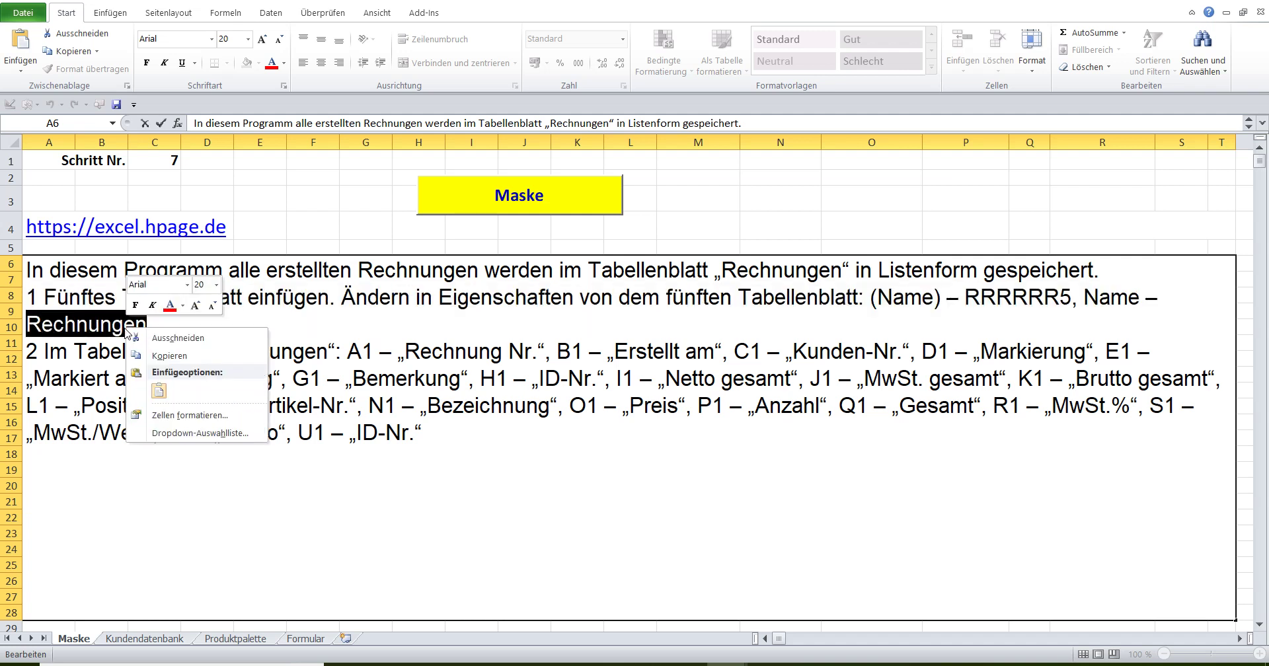
pyautogui.click(162, 356)
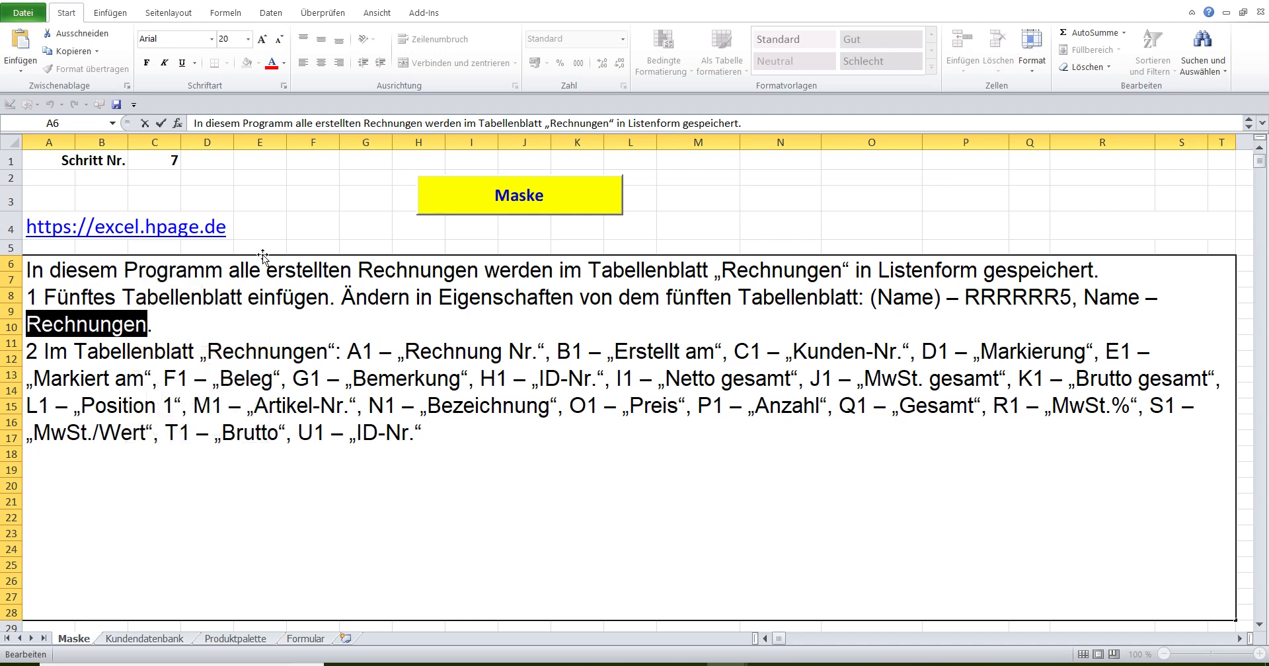
# - Insert a new empty worksheet, Tabelle2, and bring up its tab menu
pyautogui.click(295, 208)
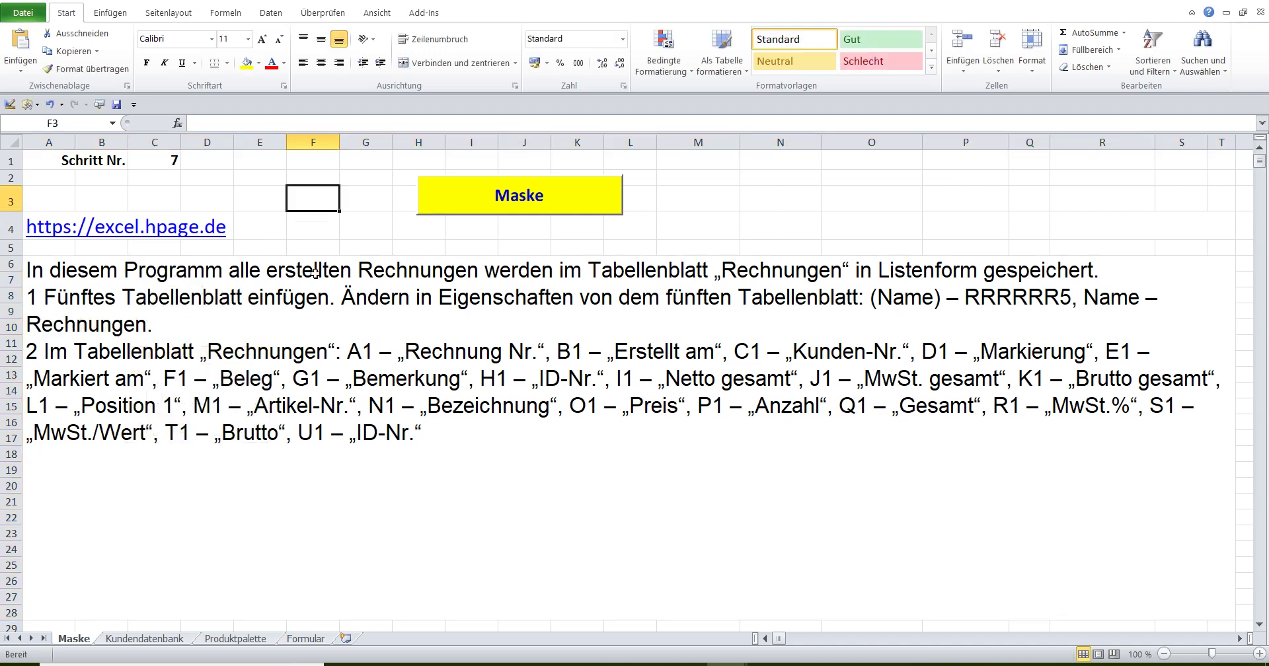
pyautogui.click(341, 642)
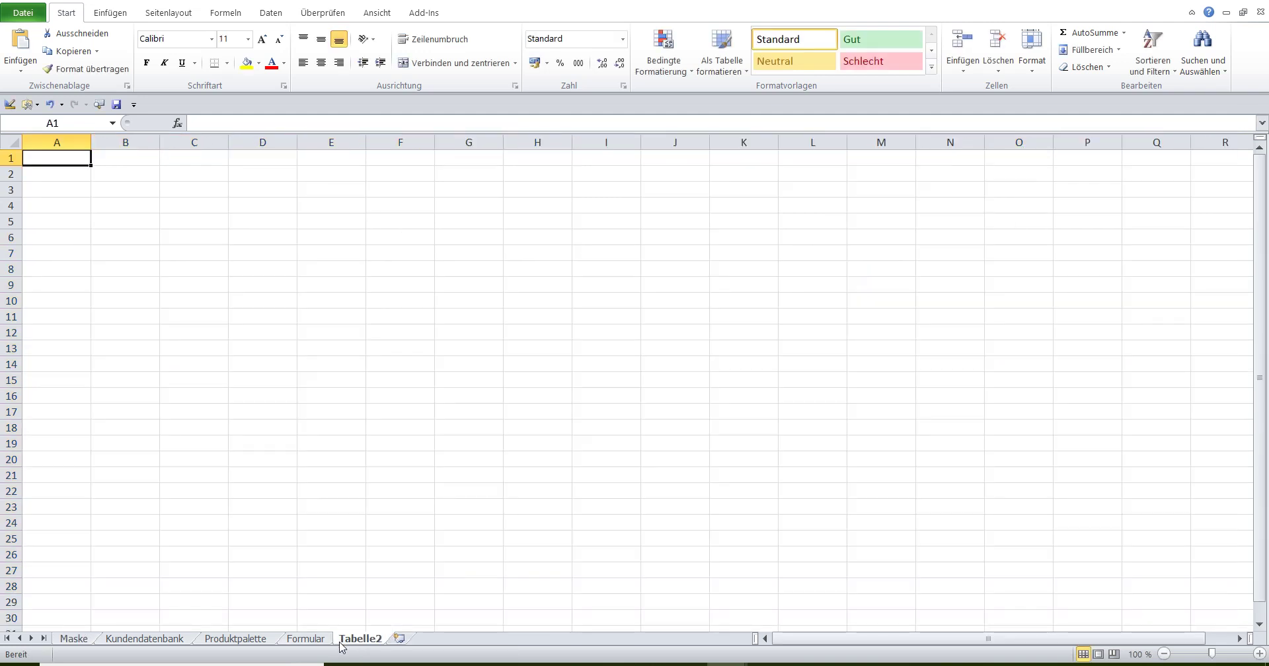
pyautogui.rightClick(348, 642)
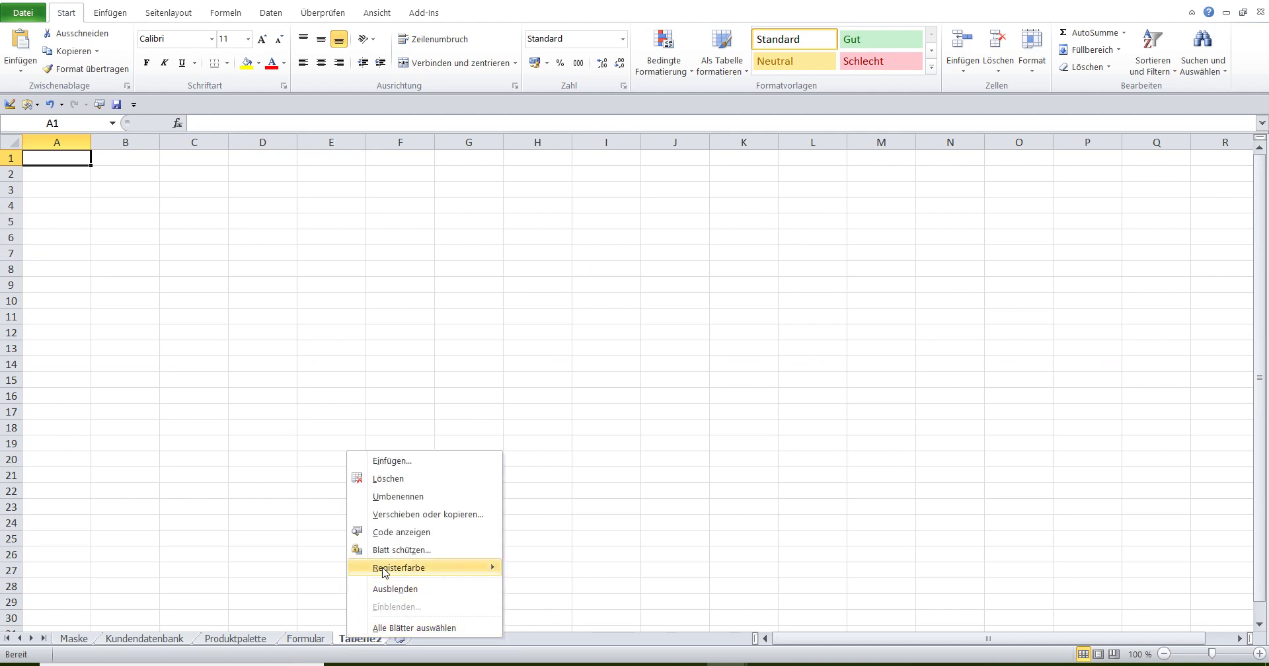
# - Show Tabelle2's code and set its (Name) code name to RRRRRR5
pyautogui.click(396, 535)
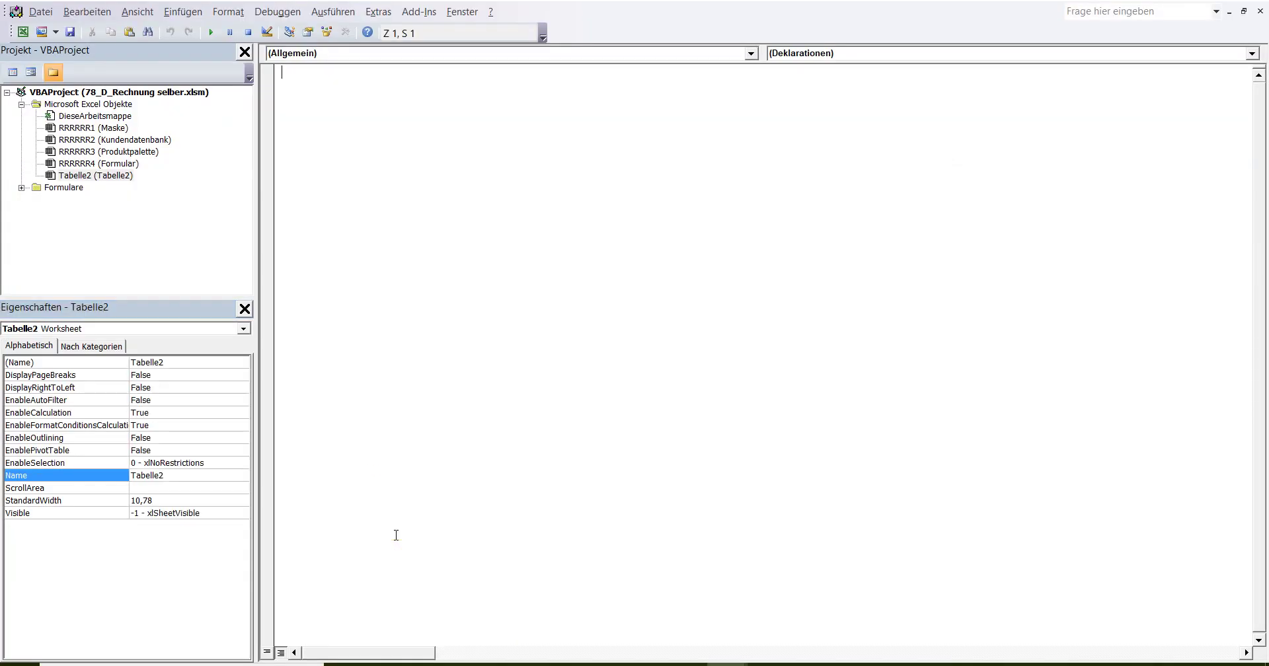
pyautogui.click(171, 362)
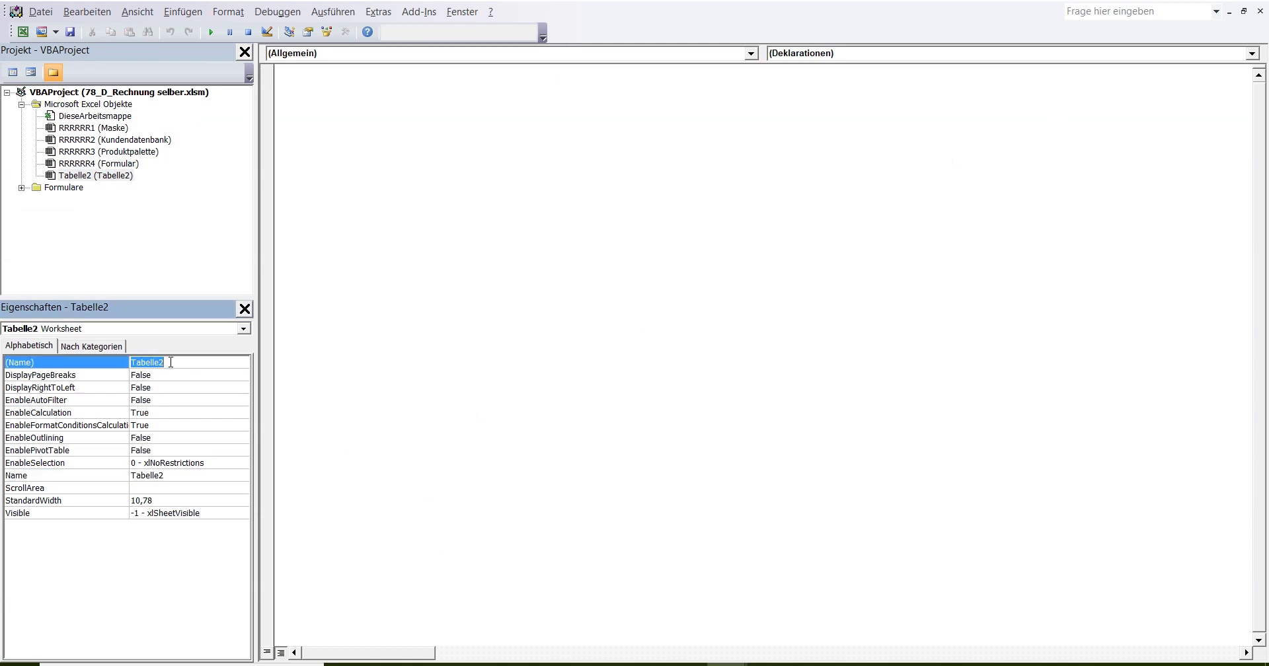
pyautogui.write('RRRRRR5')
# - Paste Rechnungen into the sheet's Name property
pyautogui.click(163, 475)
pyautogui.rightClick(162, 476)
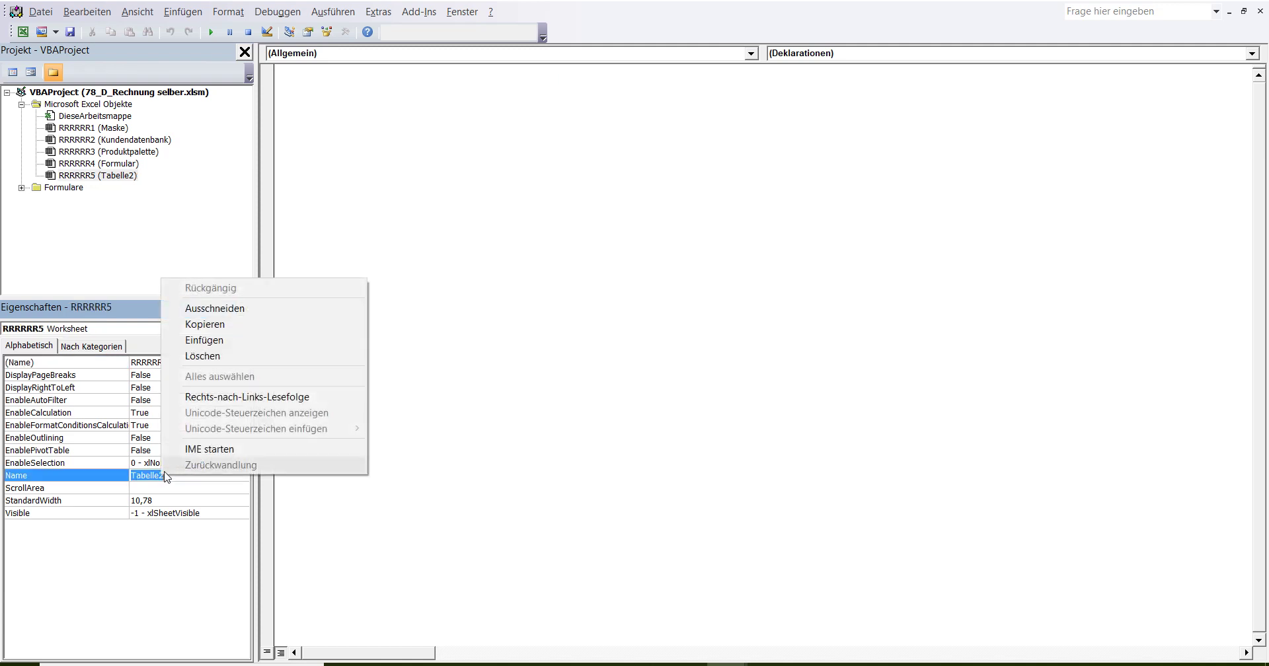
pyautogui.click(216, 342)
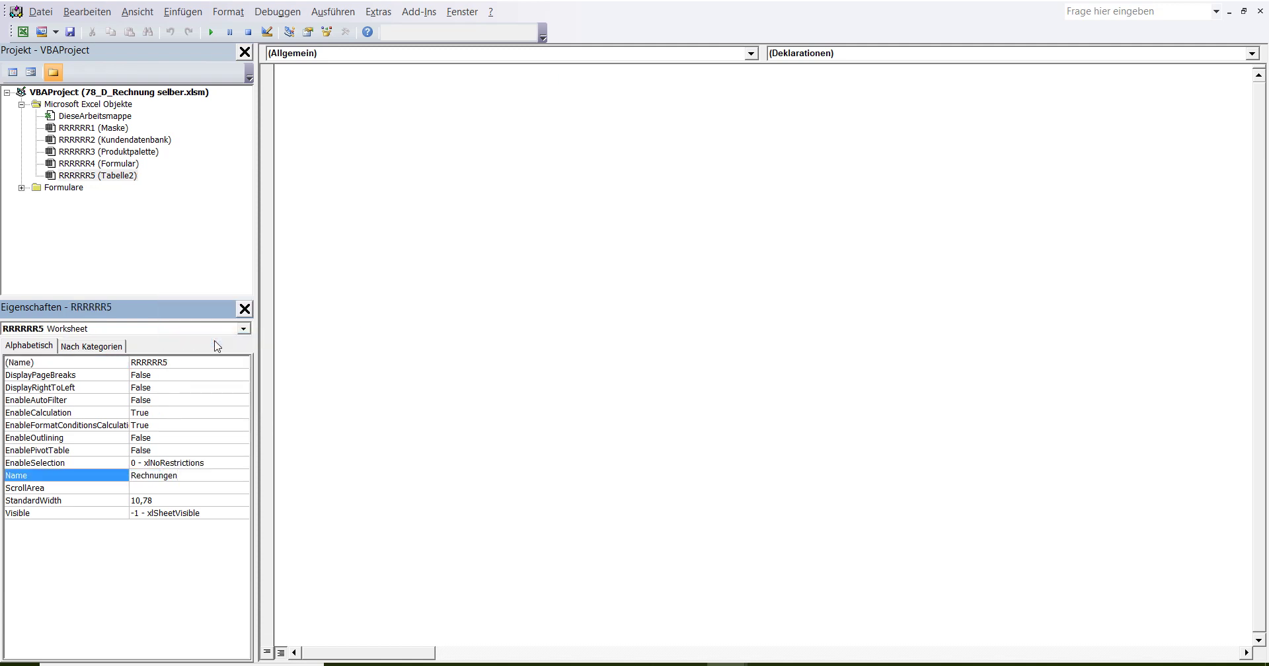
# - Return to Excel's Maske sheet and start editing the instruction text in A6
pyautogui.moveTo(730, 662)
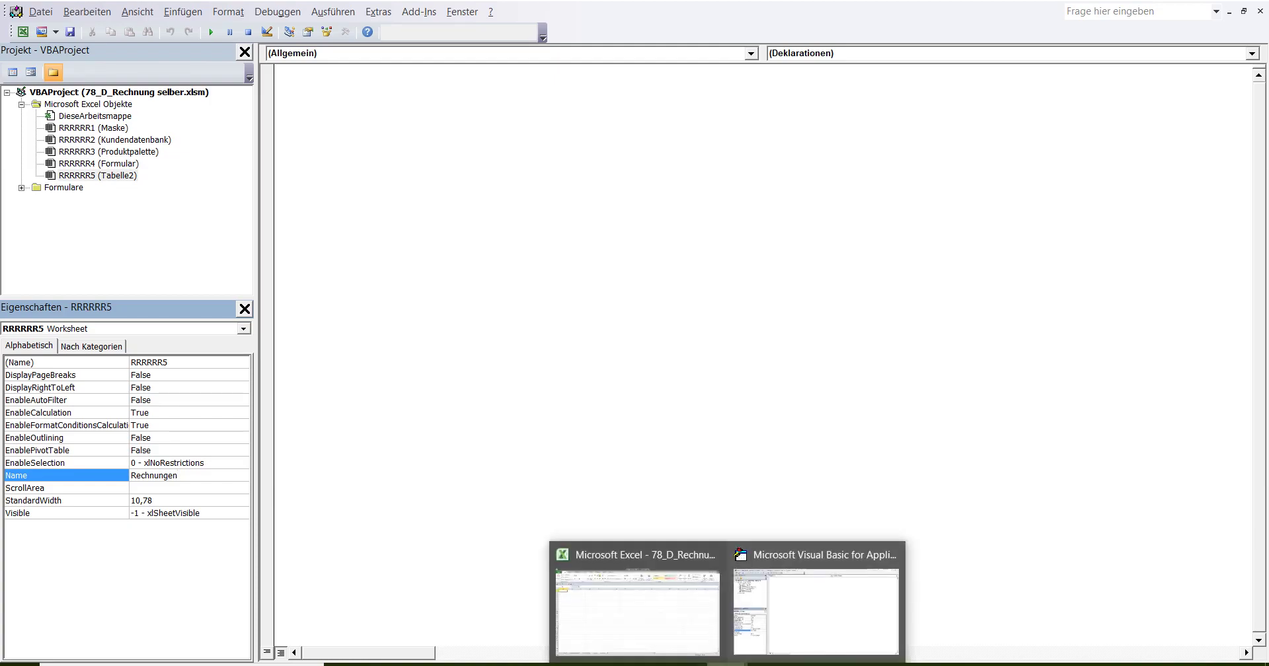
pyautogui.click(683, 625)
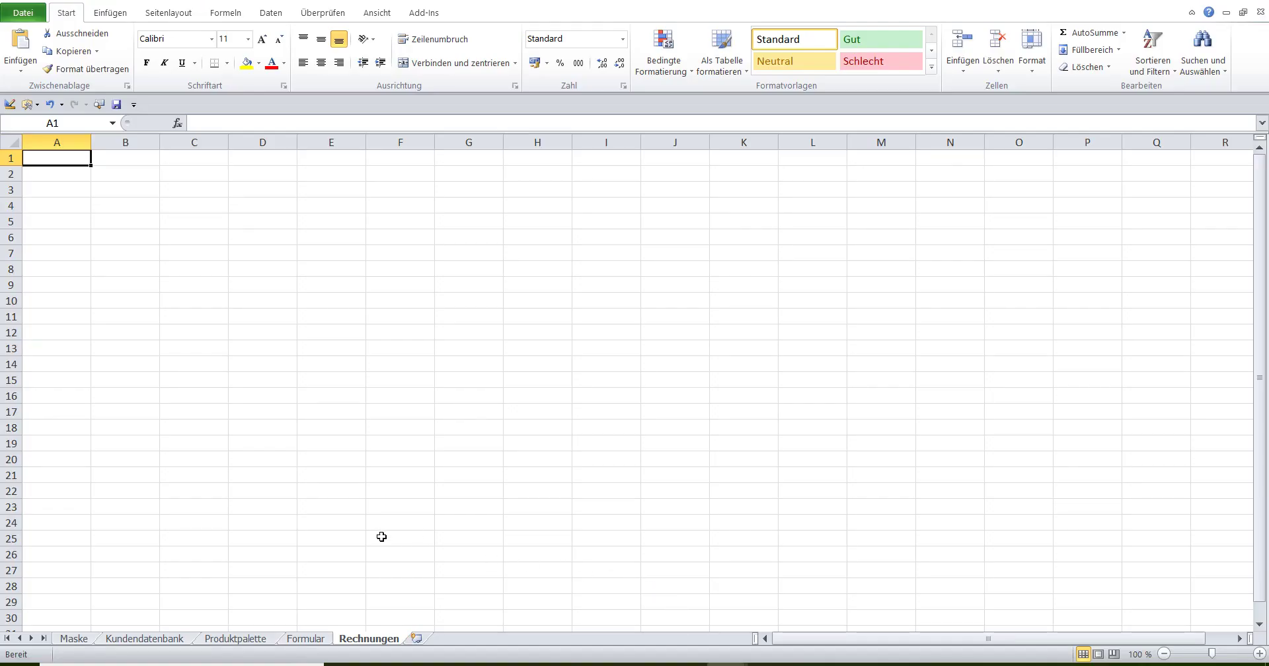
pyautogui.click(76, 642)
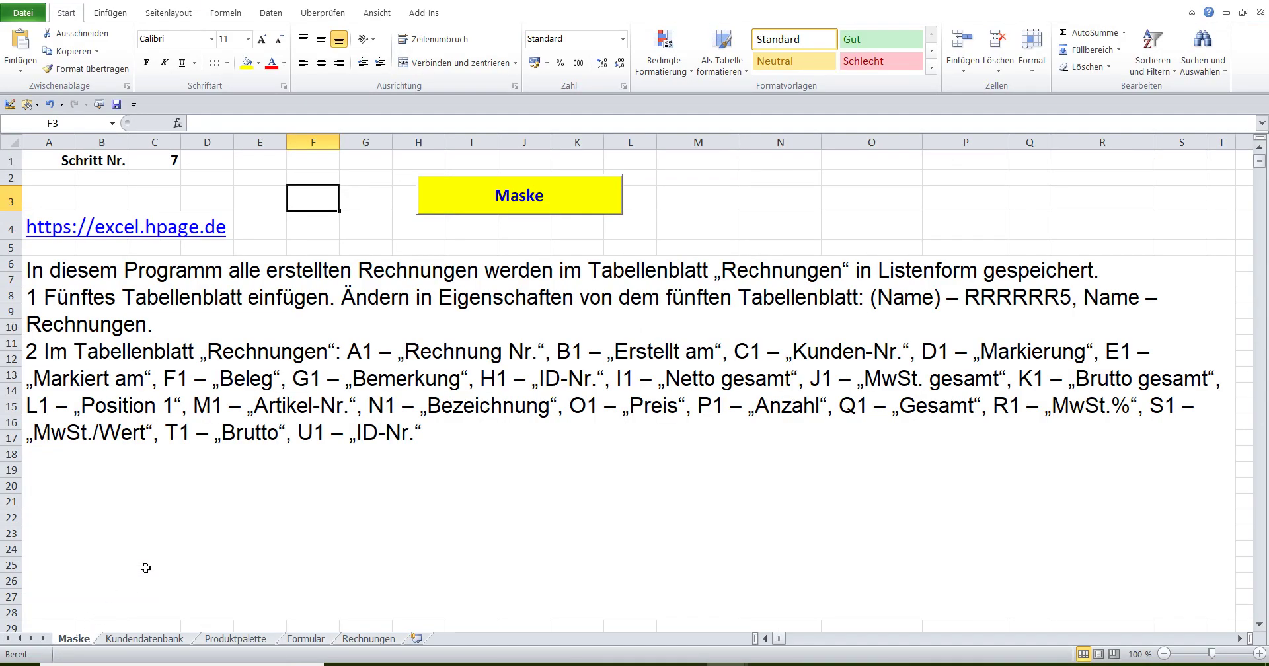
pyautogui.doubleClick(205, 378)
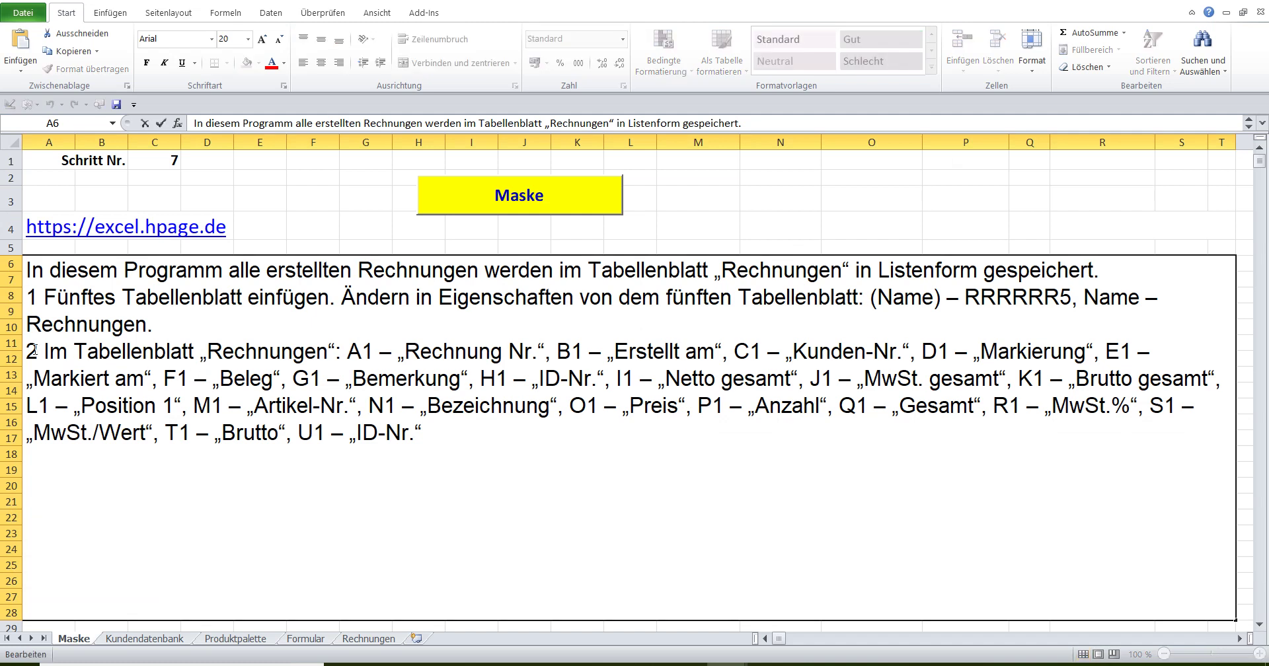
pyautogui.moveTo(31, 350); pyautogui.dragTo(431, 421)
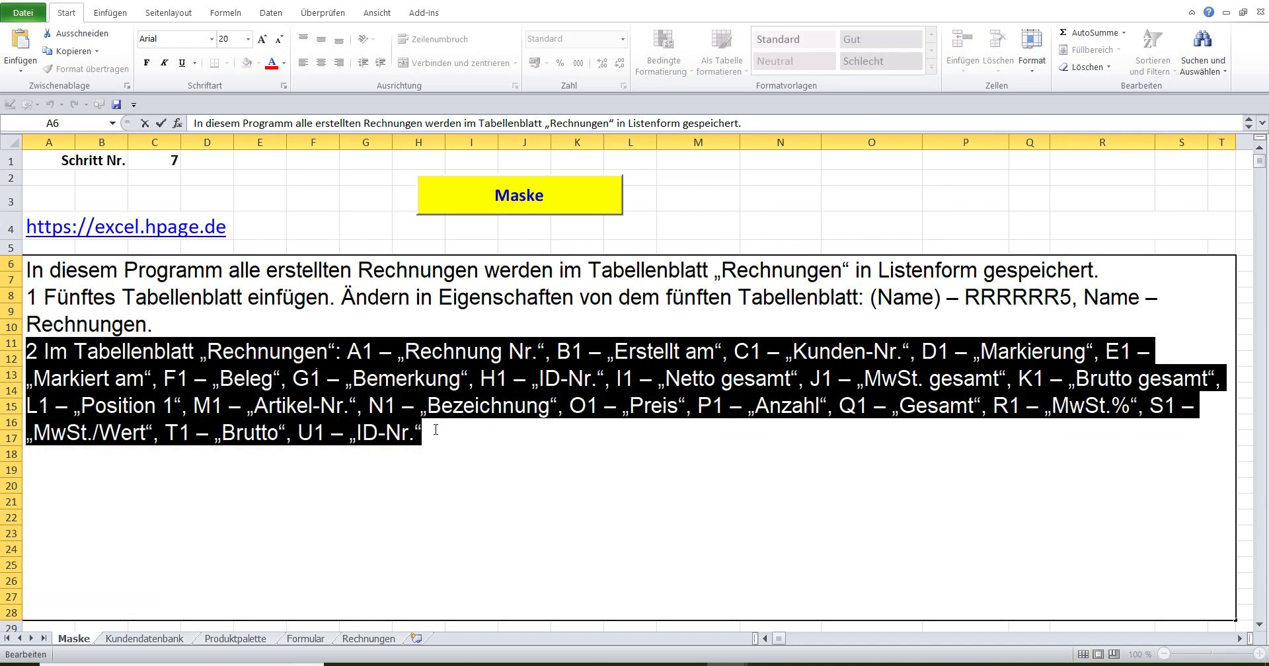
# - Copy the header list from A1 to ID-Nr., then go to the Rechnungen sheet
pyautogui.moveTo(436, 430); pyautogui.dragTo(435, 444)
pyautogui.moveTo(355, 348); pyautogui.dragTo(431, 436)
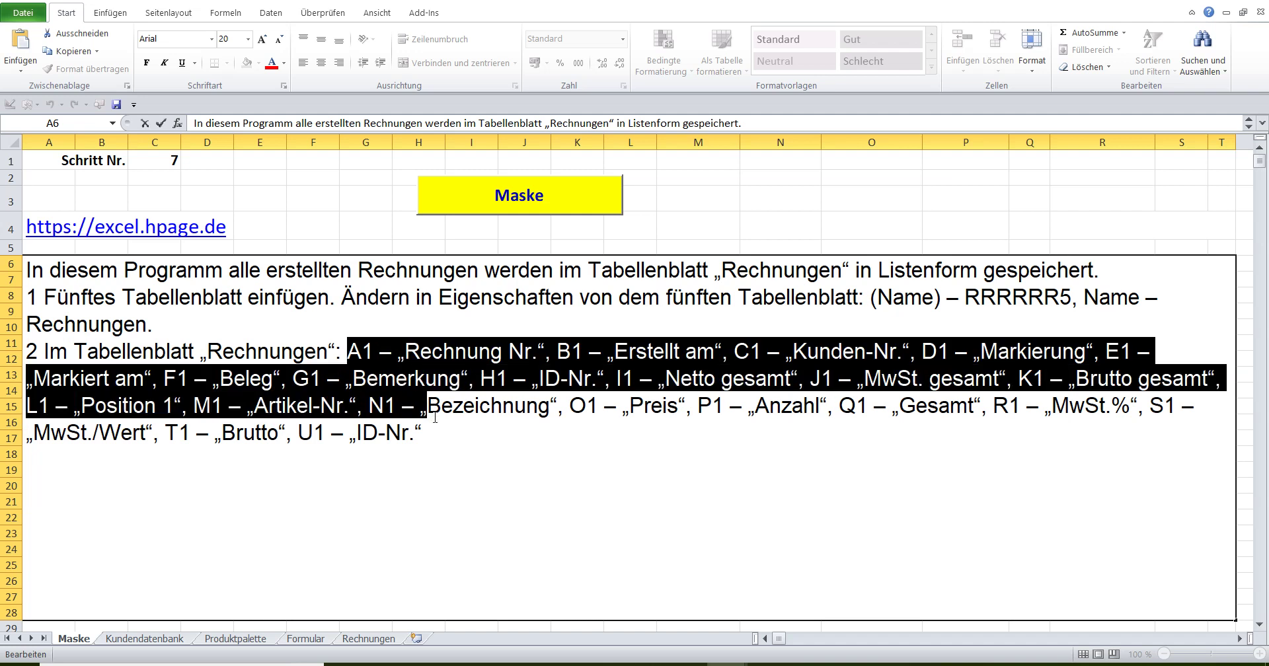
pyautogui.rightClick(382, 361)
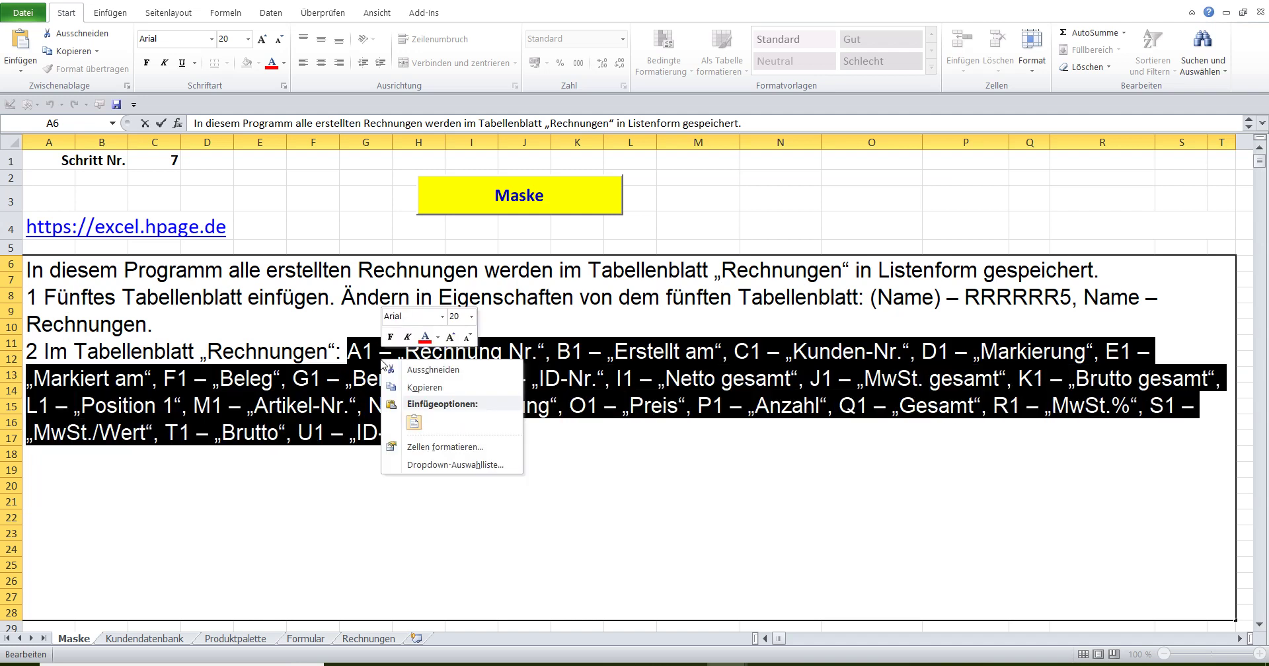
pyautogui.click(428, 388)
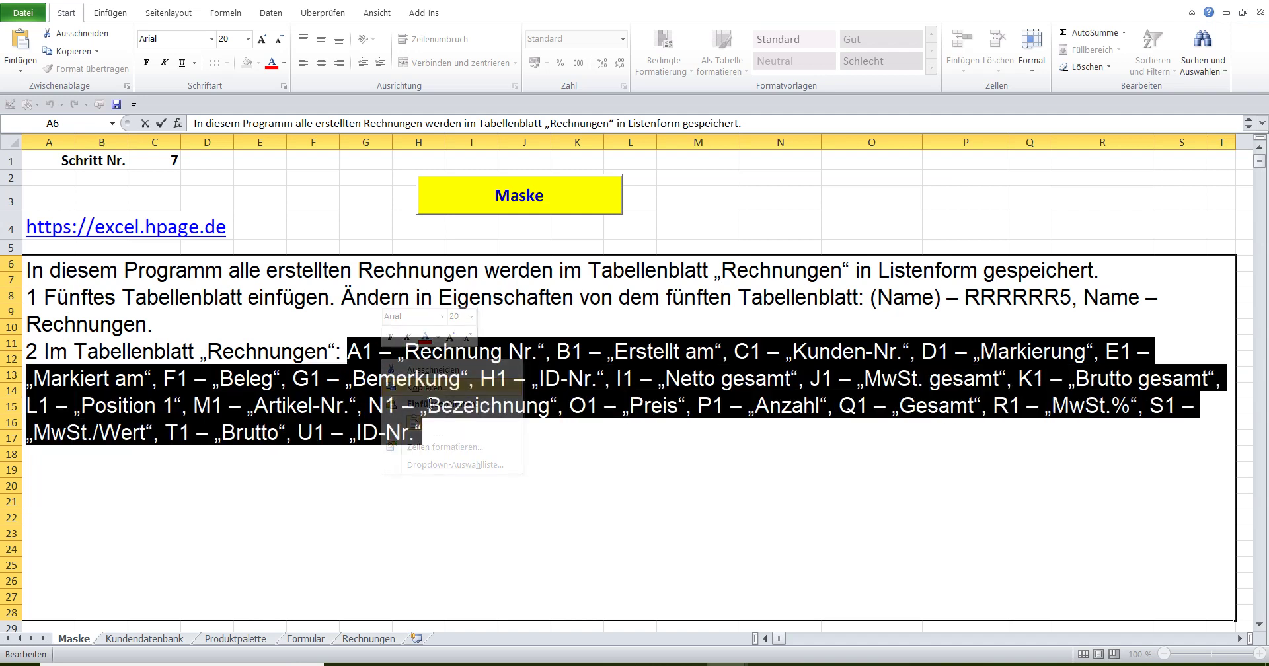
pyautogui.click(363, 625)
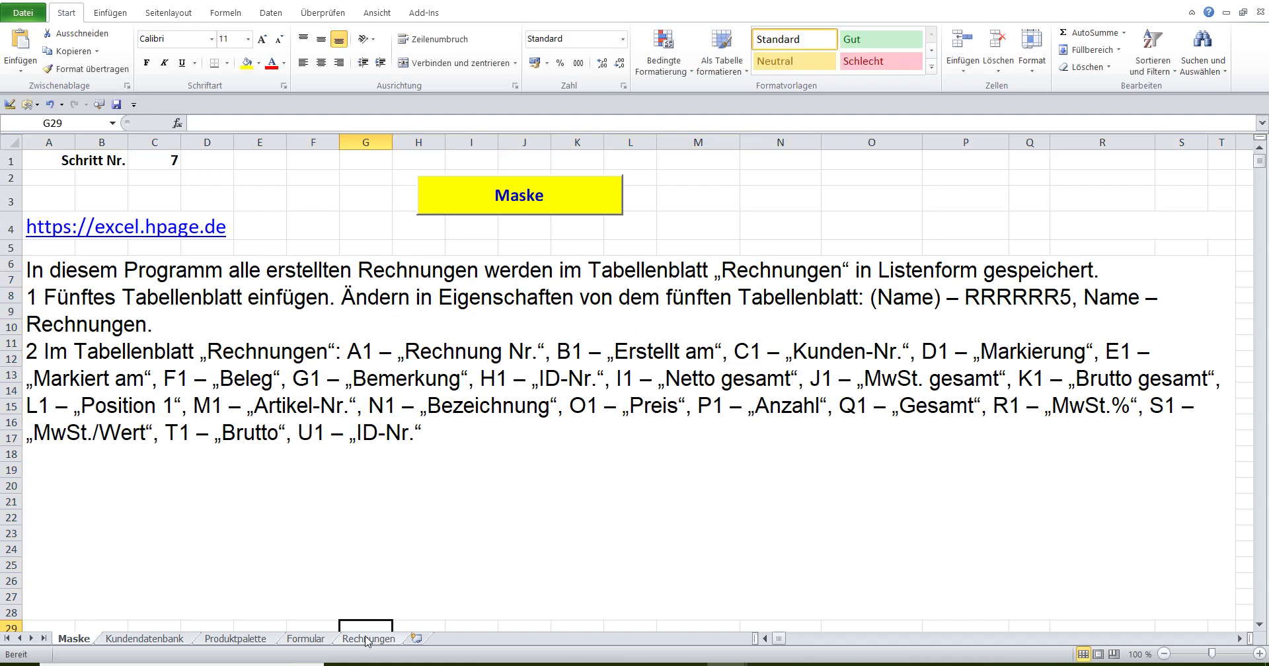
pyautogui.click(368, 638)
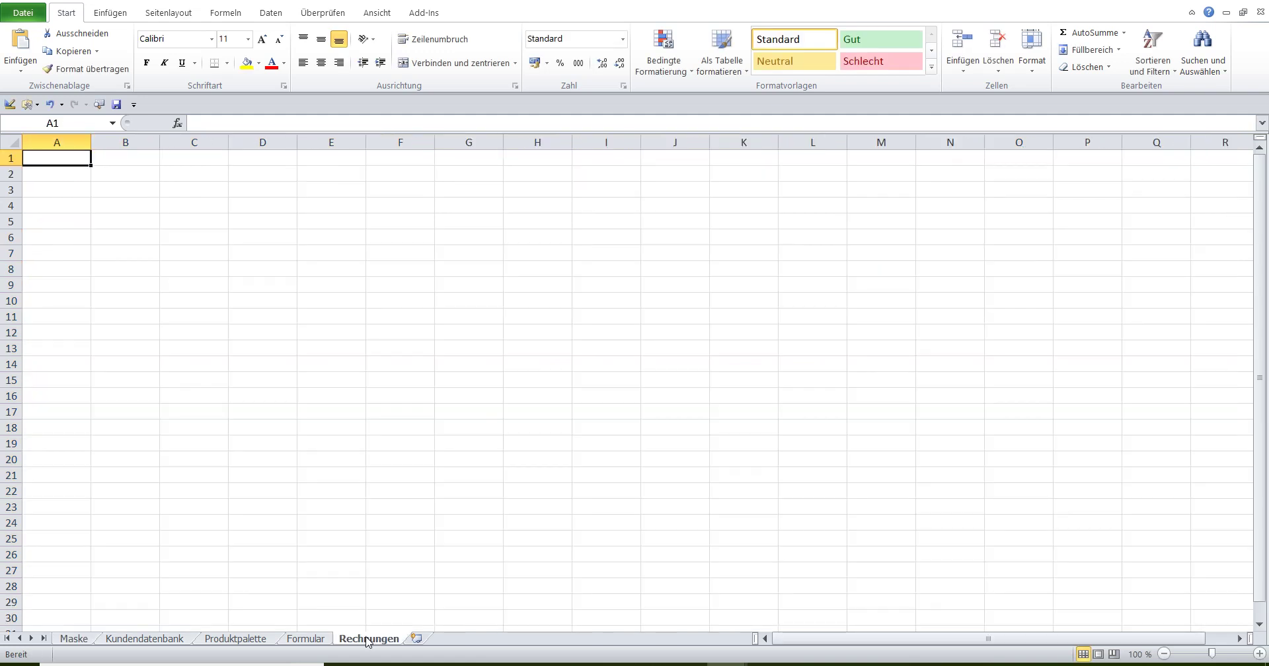
# - Paste the copied header list into cell A3 as helper text
pyautogui.click(51, 191)
pyautogui.click(204, 124)
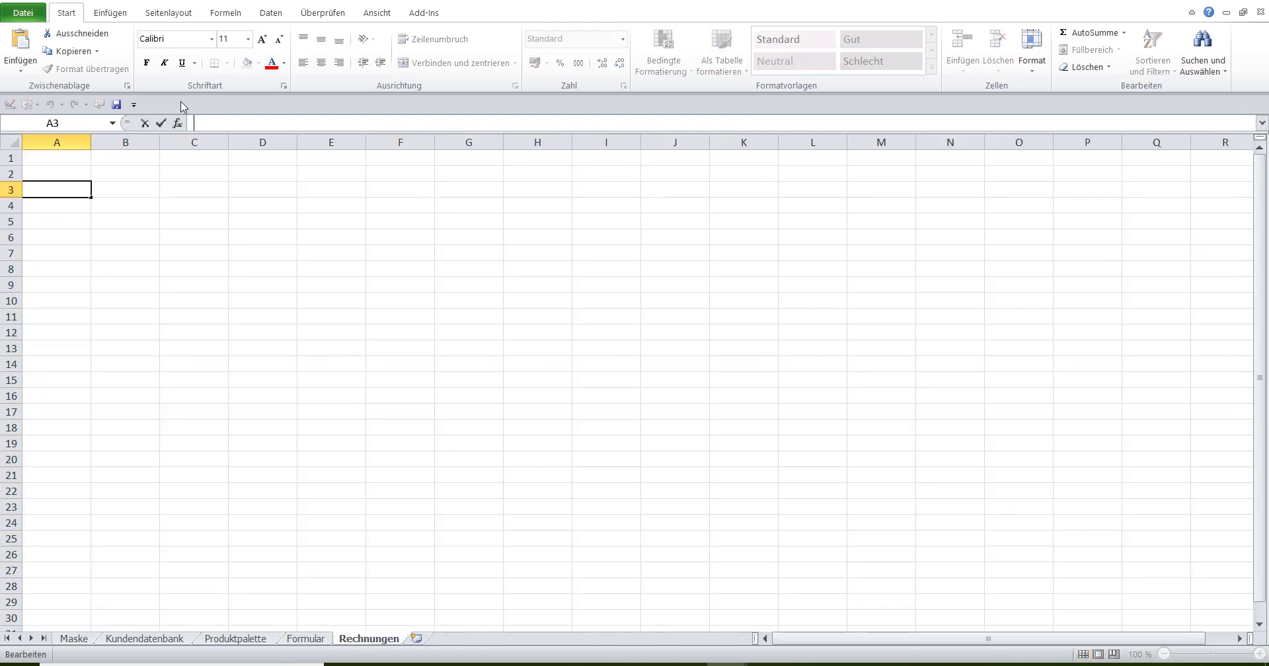
pyautogui.hotkey('ctrl', 'v')
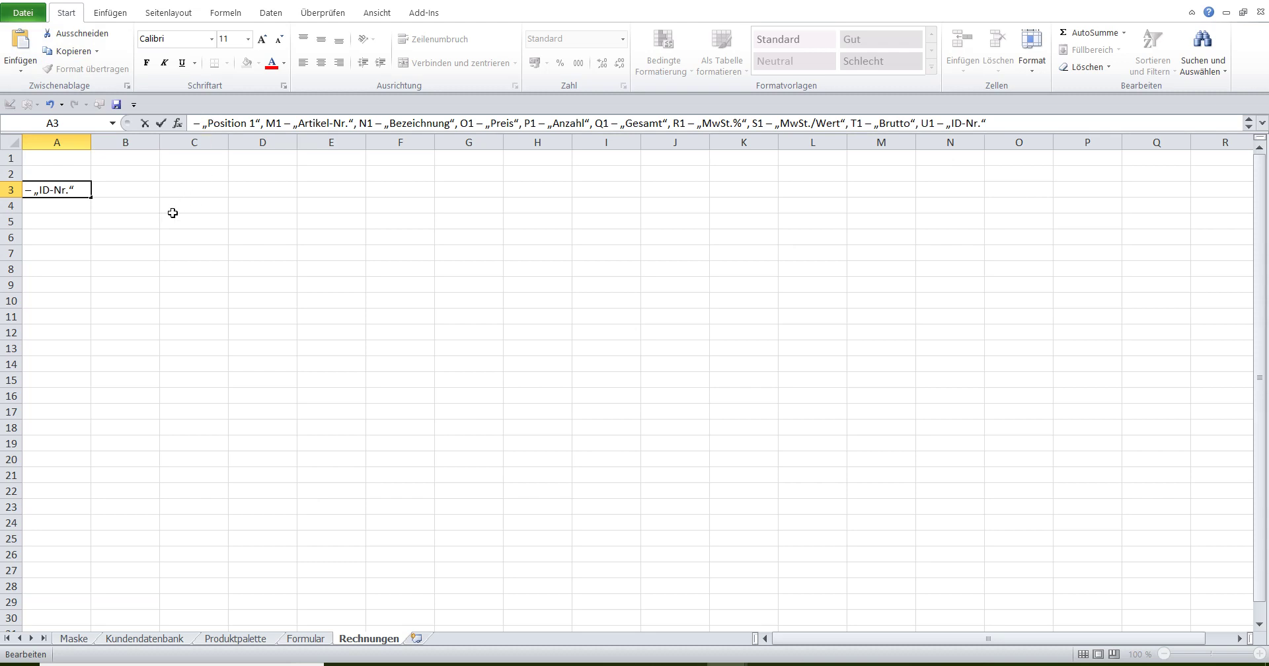
pyautogui.press('Return')
# - Move Rechnung Nr into A1 and Erstellt am into B1 from the A3 text
pyautogui.click(36, 188)
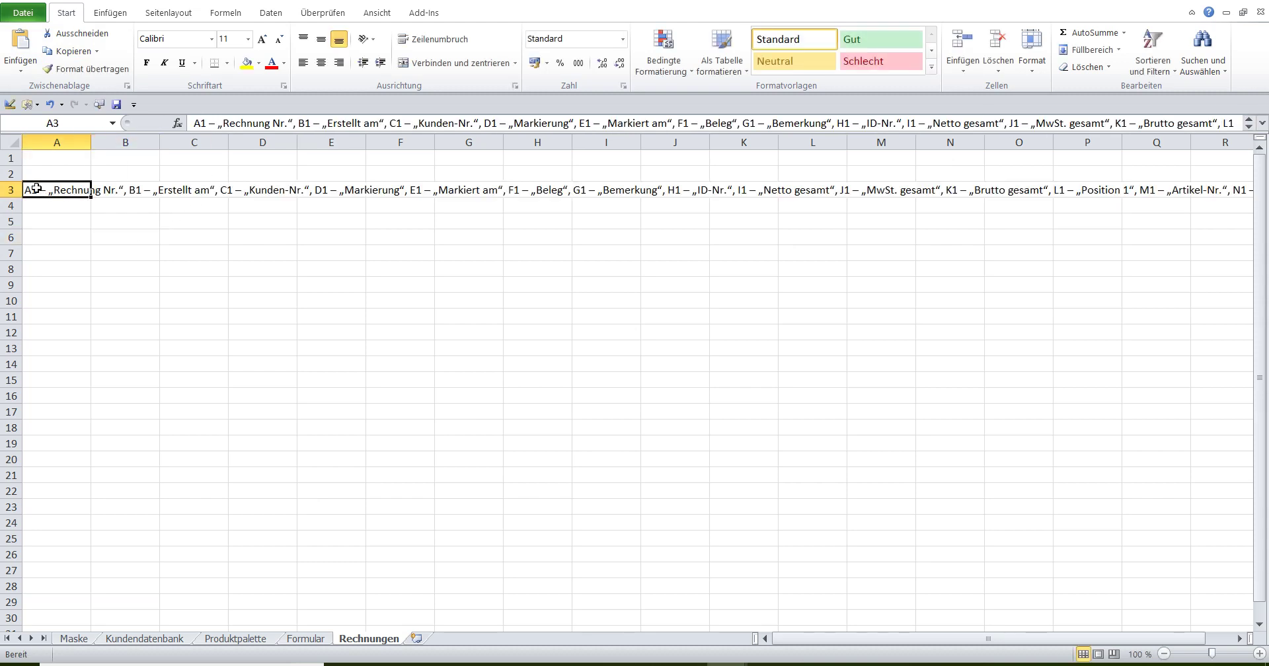
pyautogui.moveTo(223, 123); pyautogui.dragTo(284, 123)
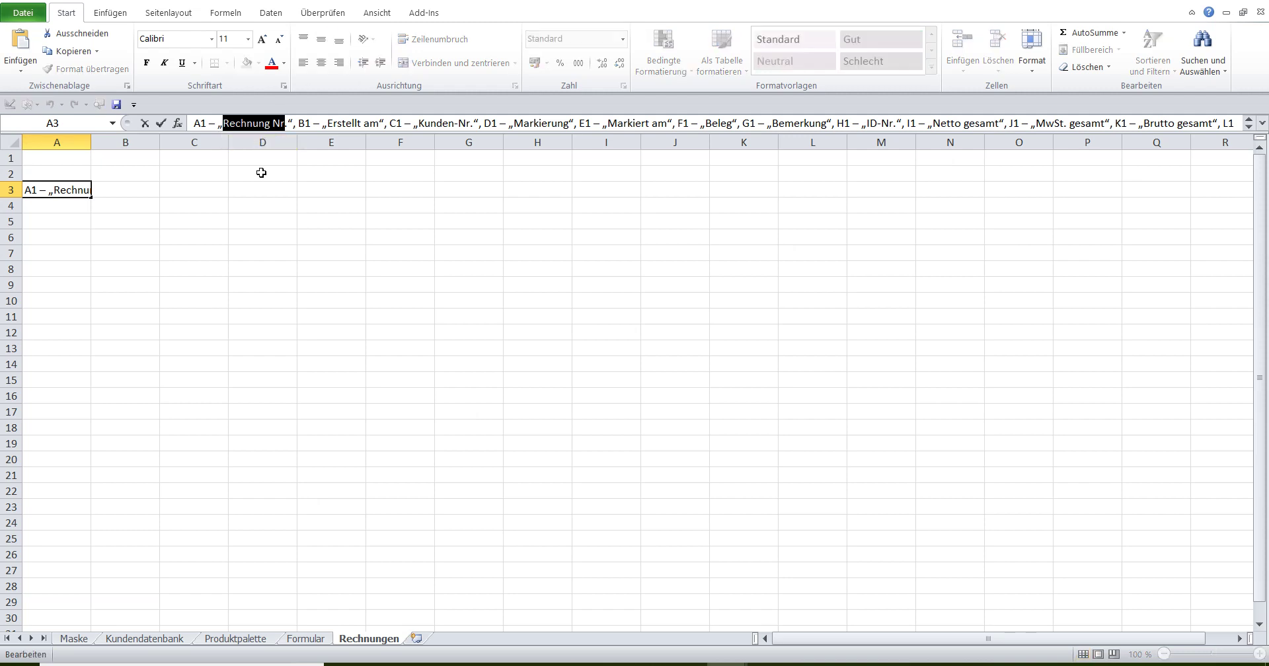
pyautogui.click(66, 35)
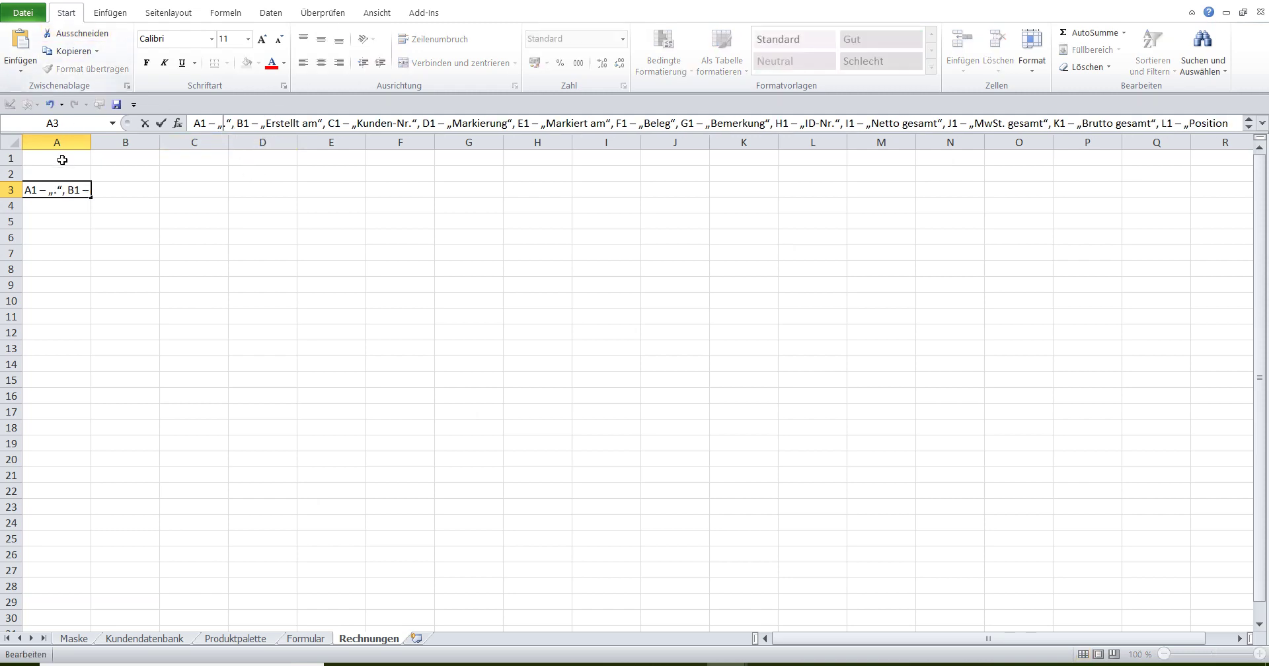
pyautogui.click(60, 159)
pyautogui.click(207, 123)
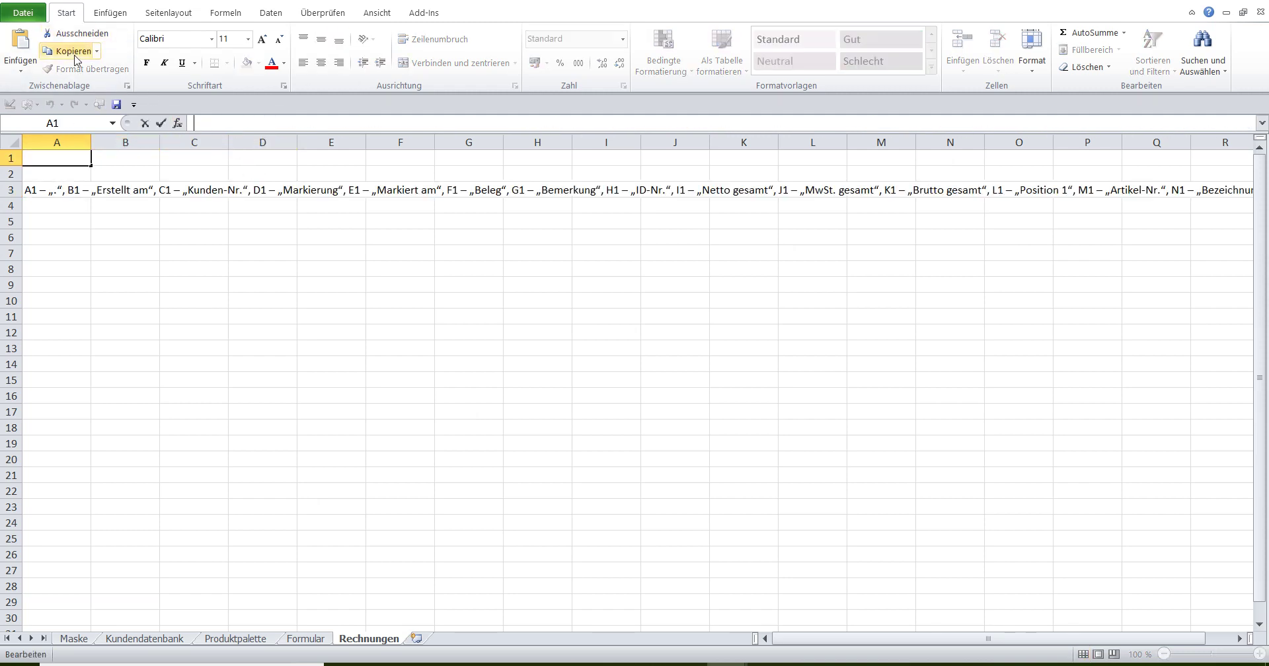
pyautogui.click(20, 43)
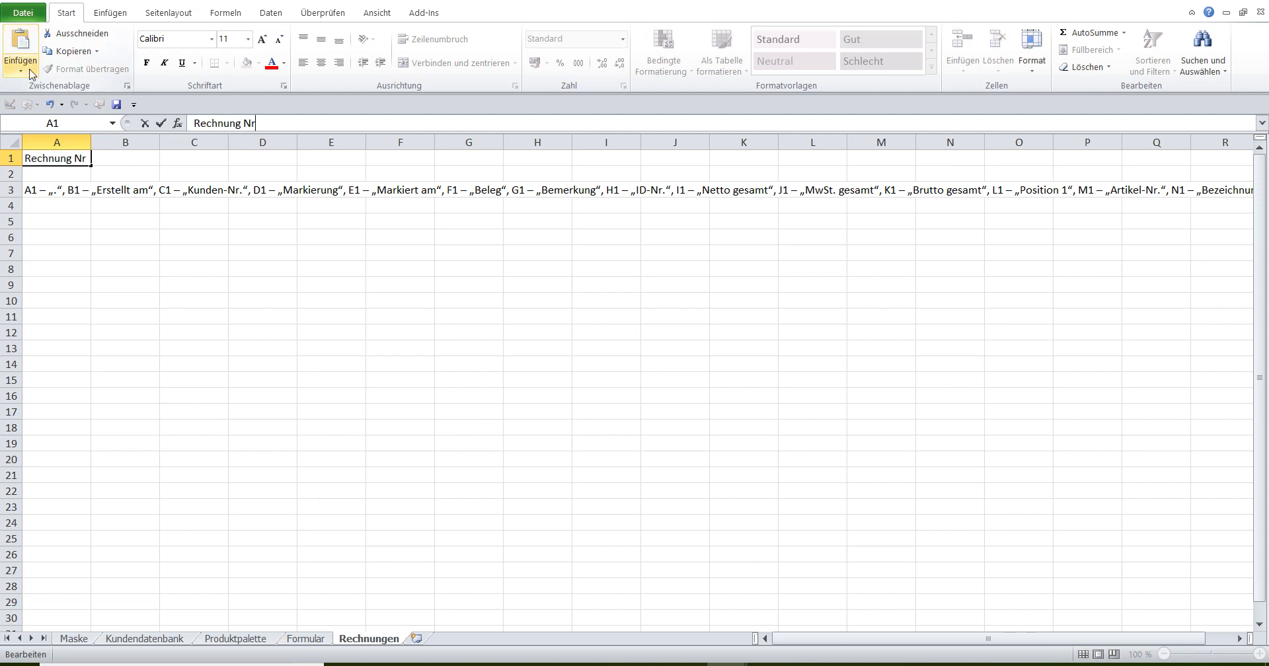
pyautogui.click(41, 190)
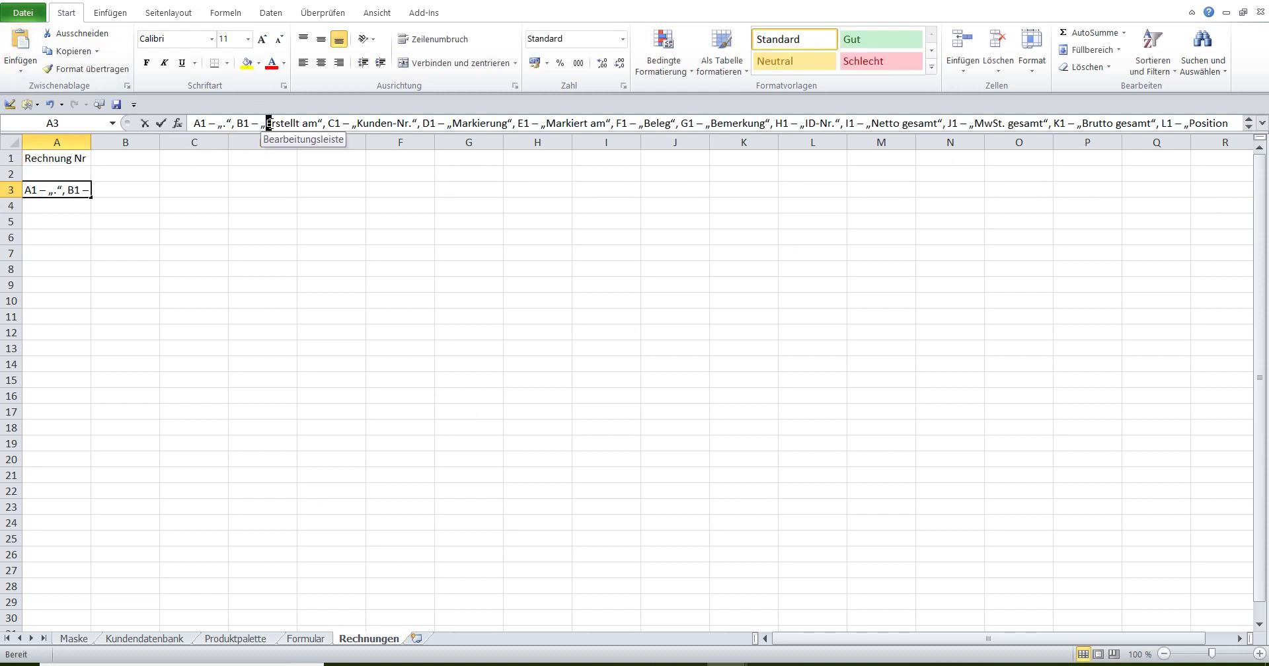
pyautogui.moveTo(266, 123); pyautogui.dragTo(317, 123)
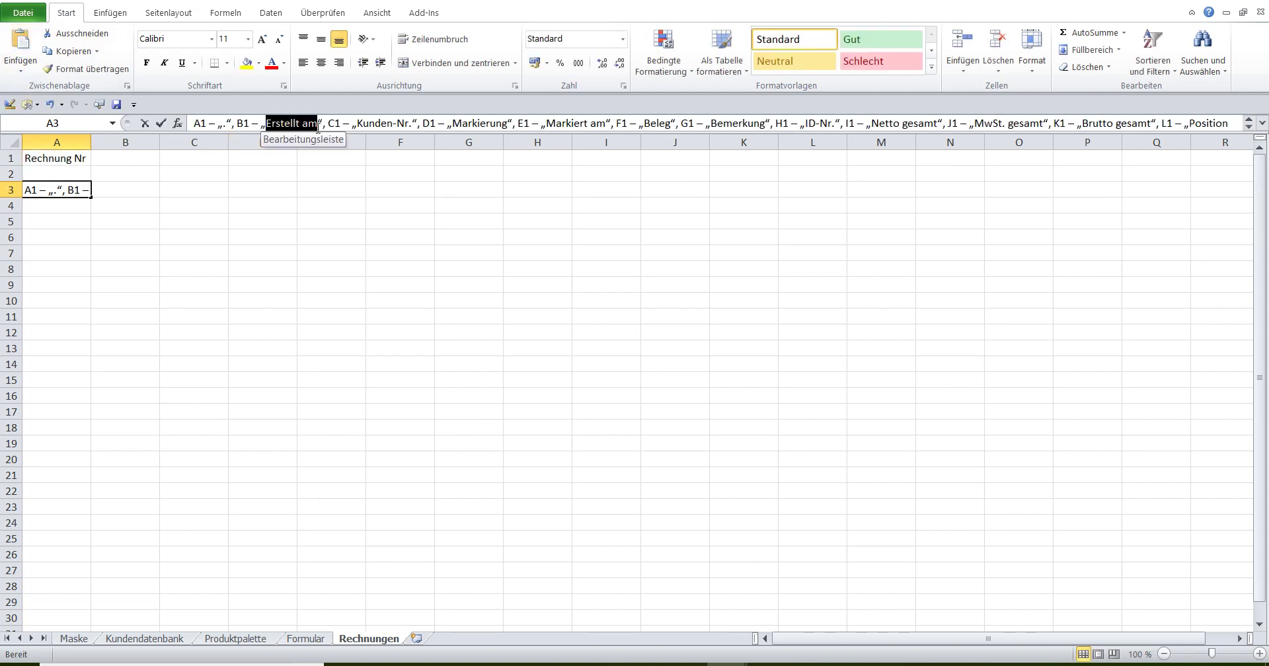
pyautogui.click(83, 34)
pyautogui.click(117, 159)
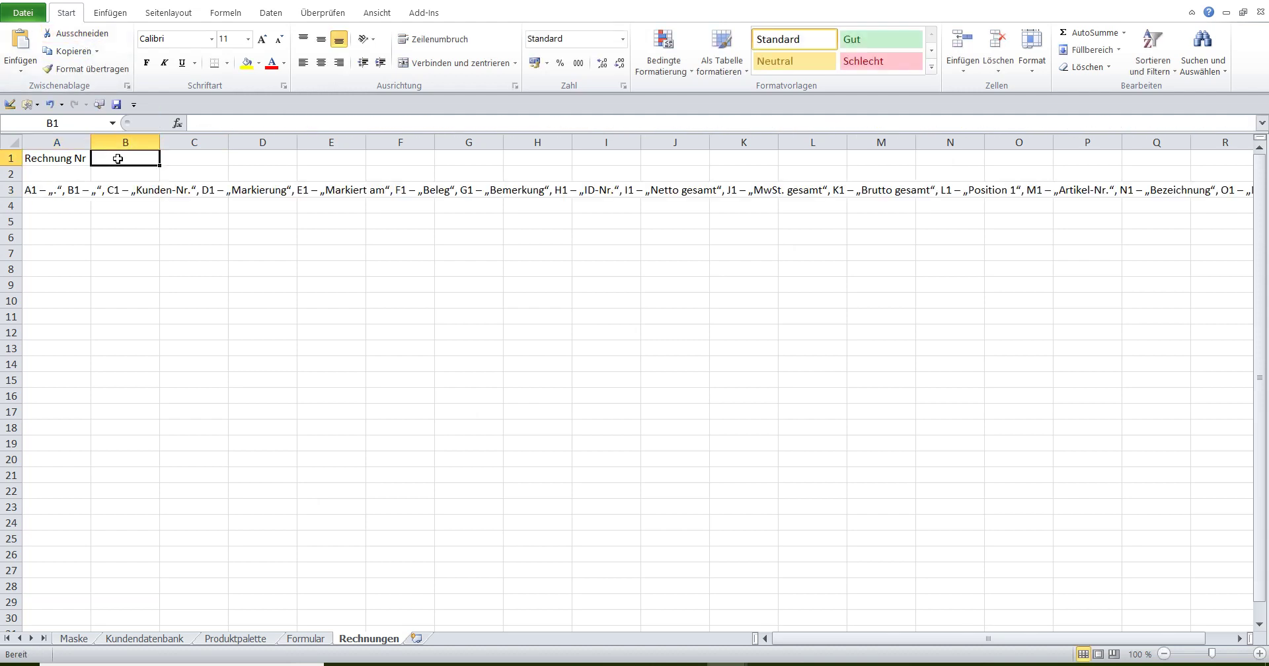
pyautogui.click(198, 123)
pyautogui.click(20, 43)
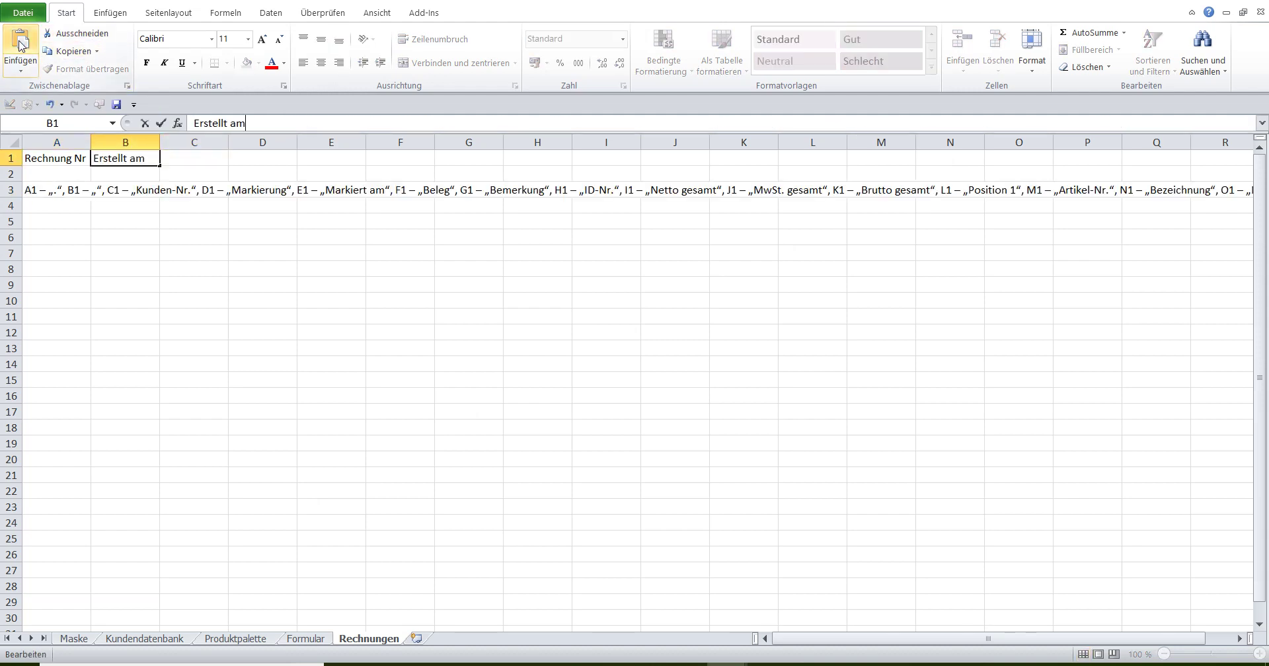
pyautogui.click(39, 192)
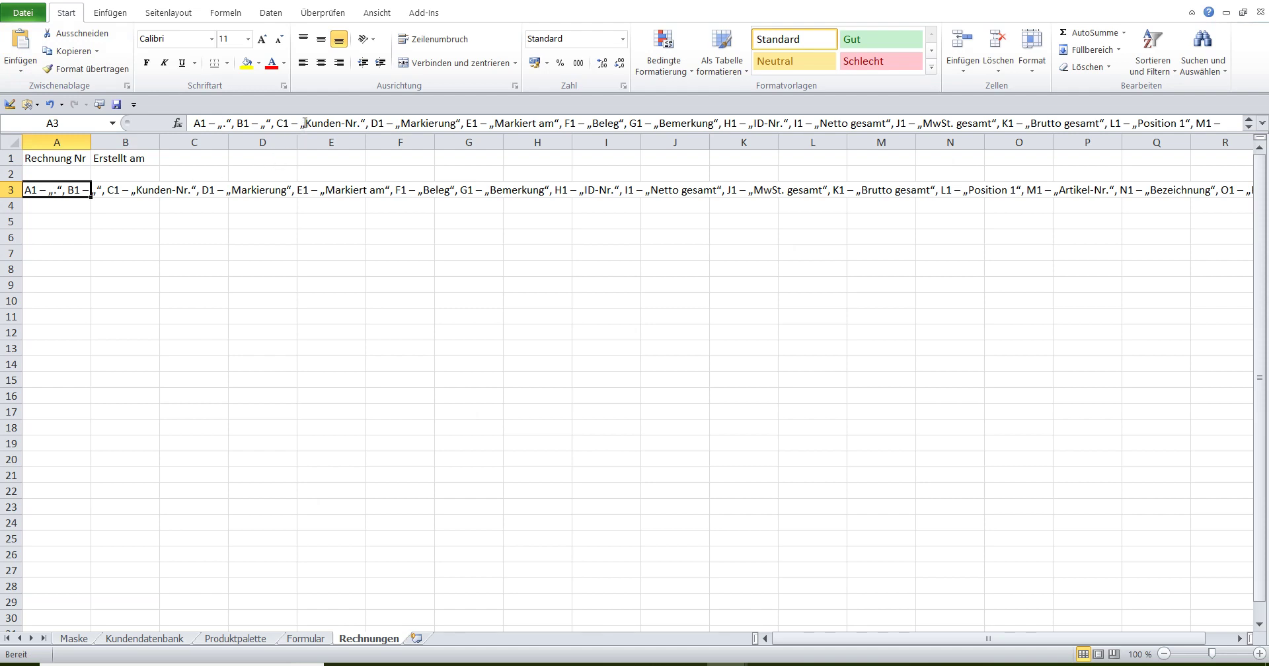
# - Move Kunden-Nr. into C1 and Markierung into D1 from the A3 text
pyautogui.moveTo(305, 123); pyautogui.dragTo(360, 127)
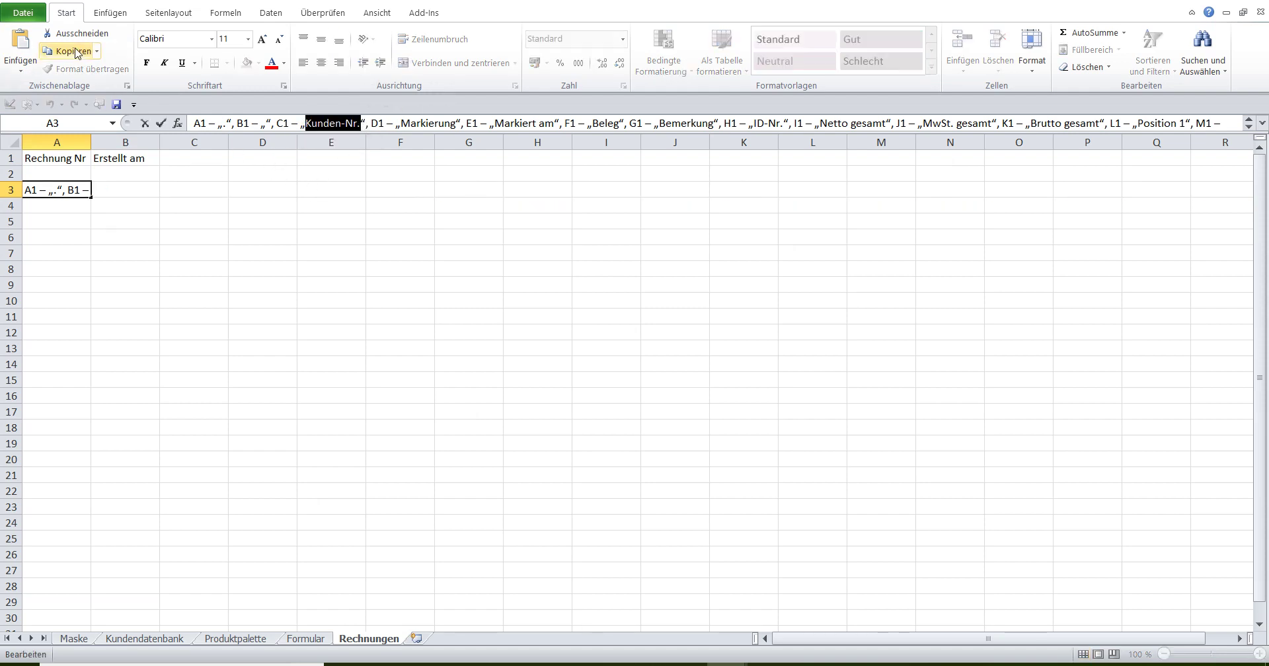
pyautogui.click(74, 34)
pyautogui.click(185, 159)
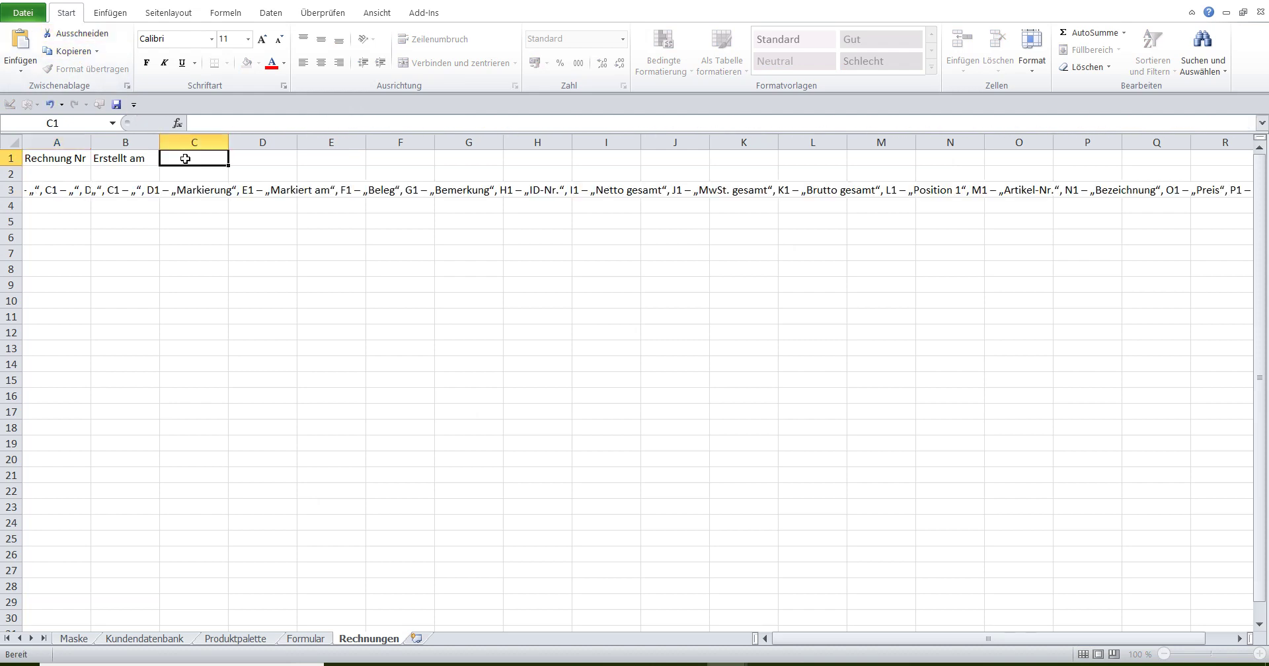
pyautogui.click(204, 126)
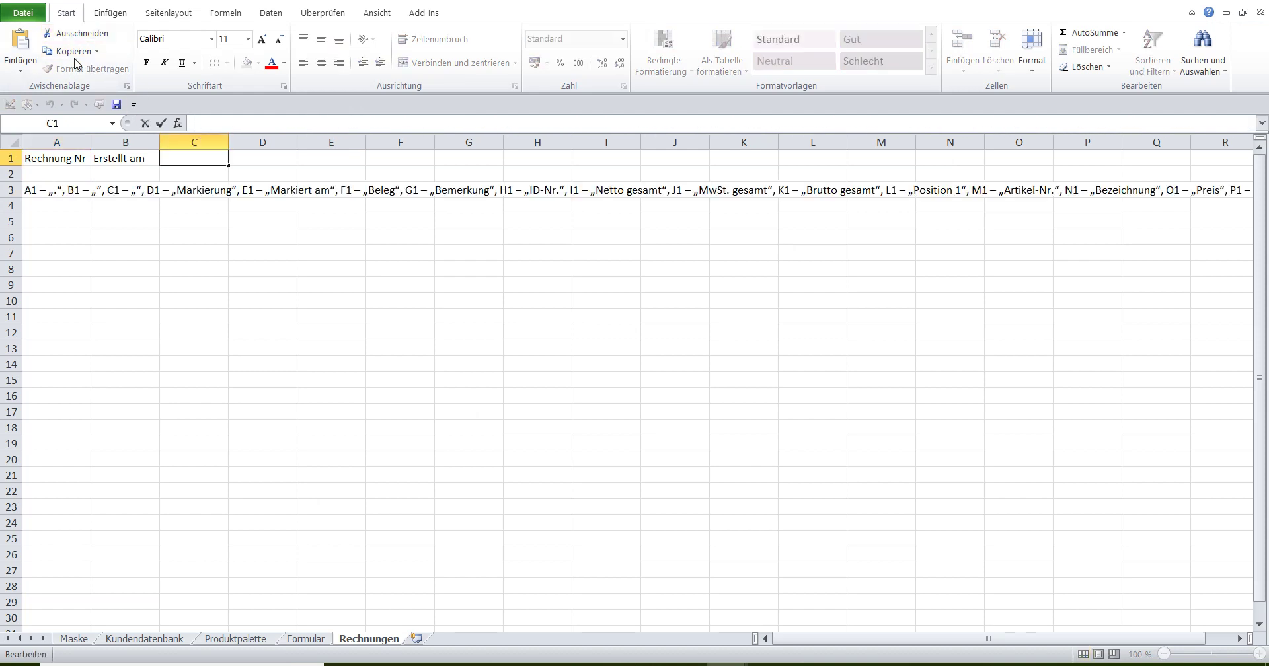
pyautogui.click(29, 49)
pyautogui.click(43, 190)
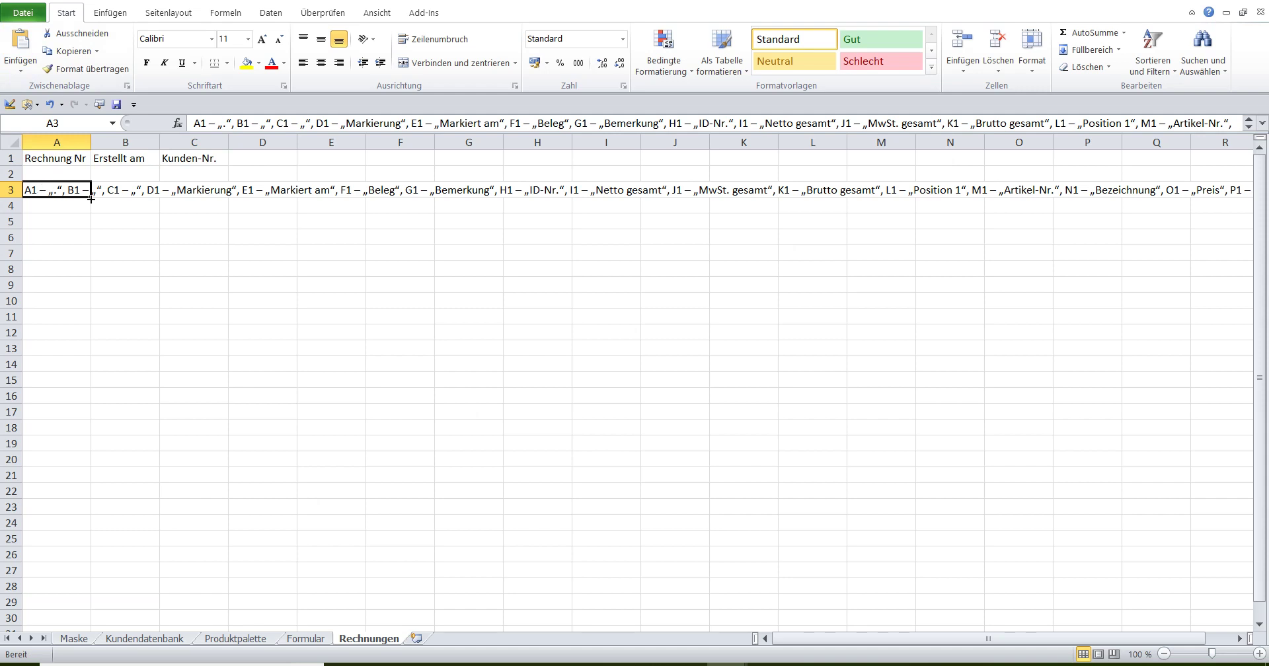
pyautogui.moveTo(339, 123); pyautogui.dragTo(400, 123)
pyautogui.click(370, 124)
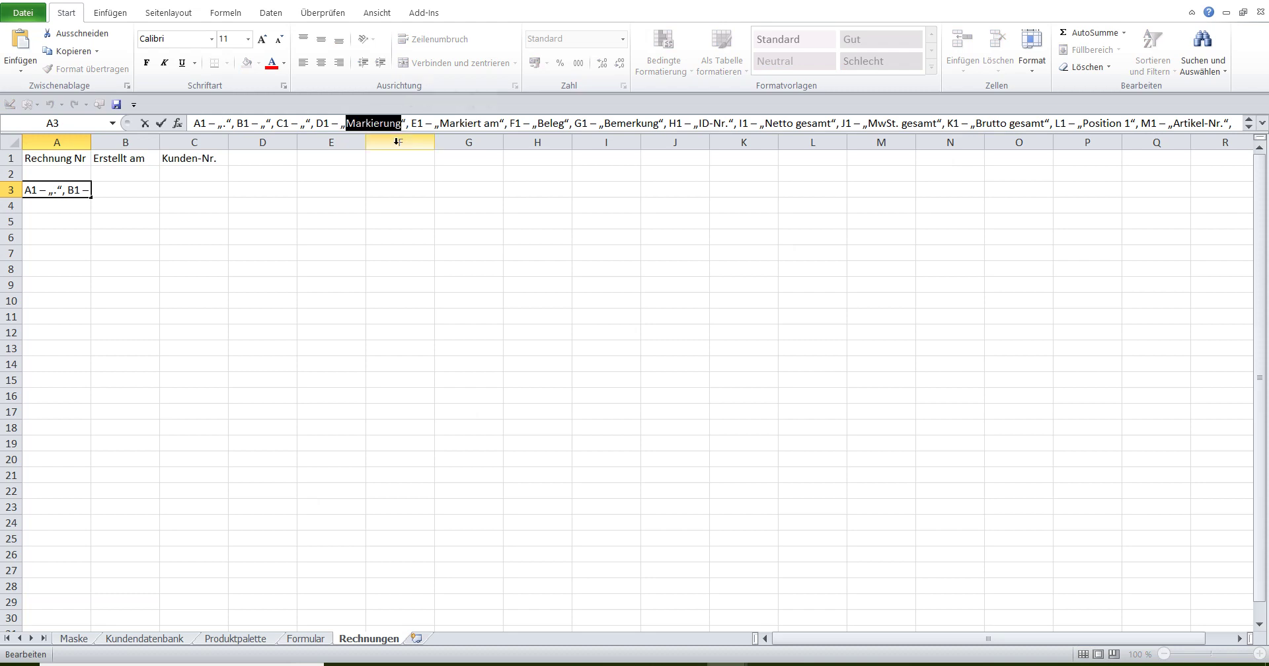
pyautogui.click(76, 34)
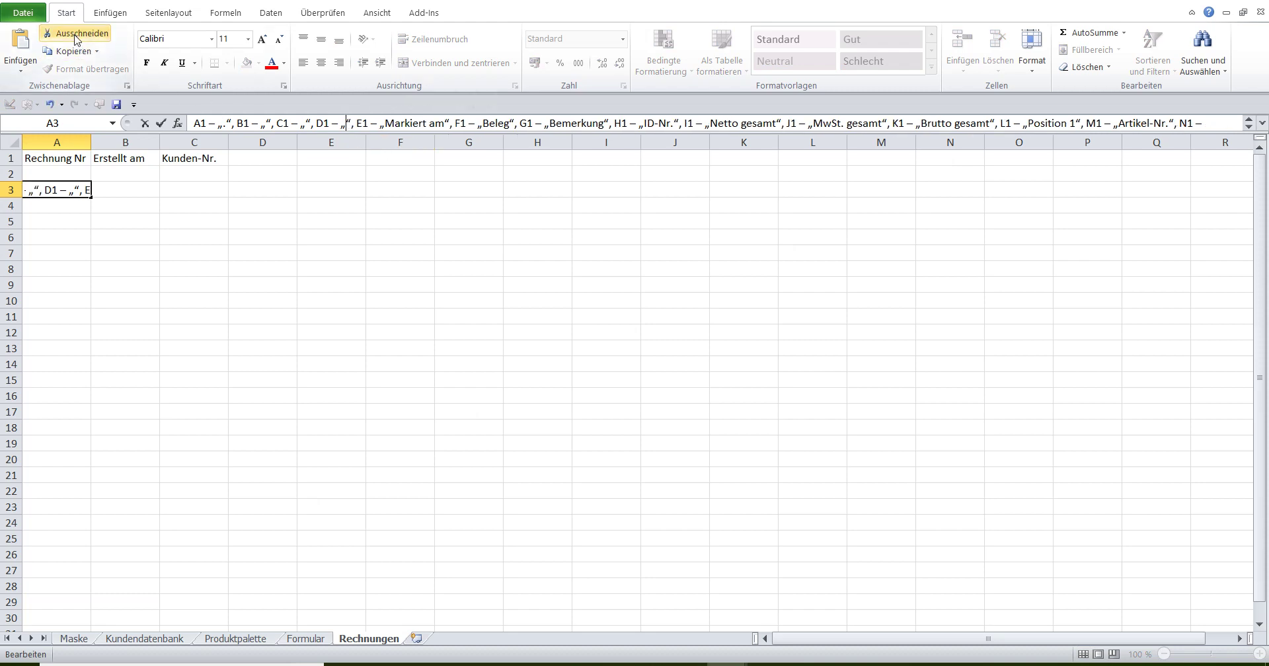
pyautogui.click(246, 158)
pyautogui.doubleClick(246, 159)
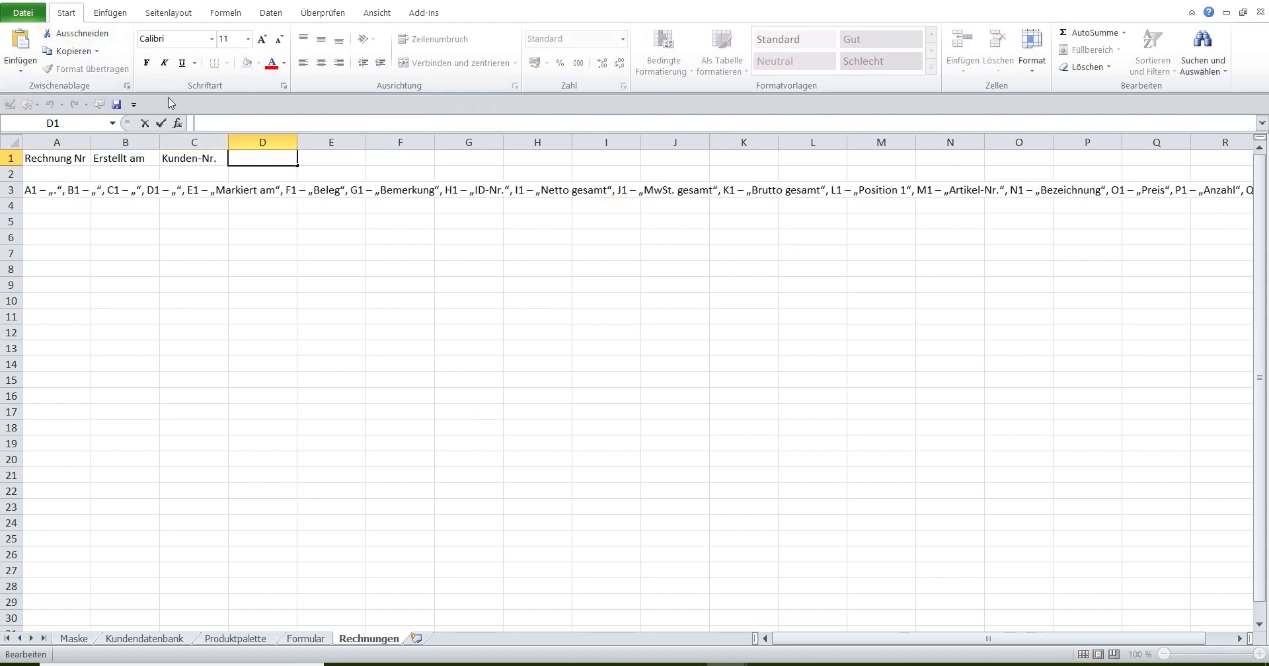
pyautogui.click(28, 43)
pyautogui.click(52, 190)
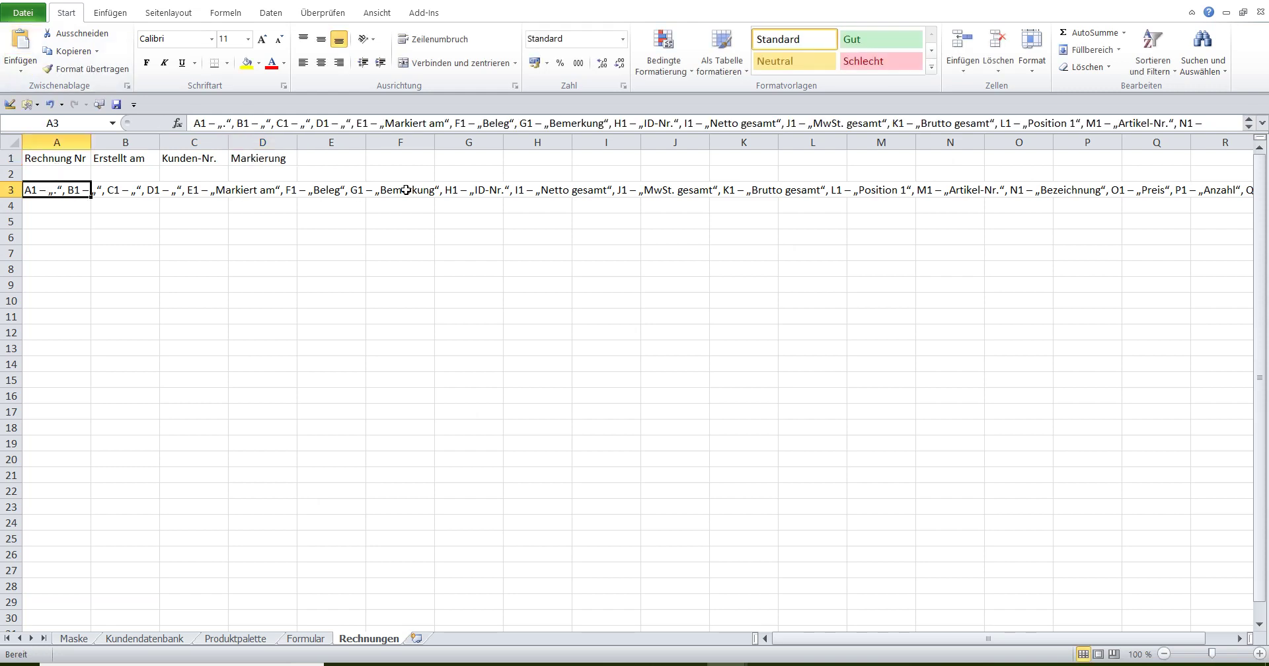
# - Move Markiert am into E1 and Beleg into F1, then cut Bemerkung from A3
pyautogui.moveTo(385, 123); pyautogui.dragTo(441, 123)
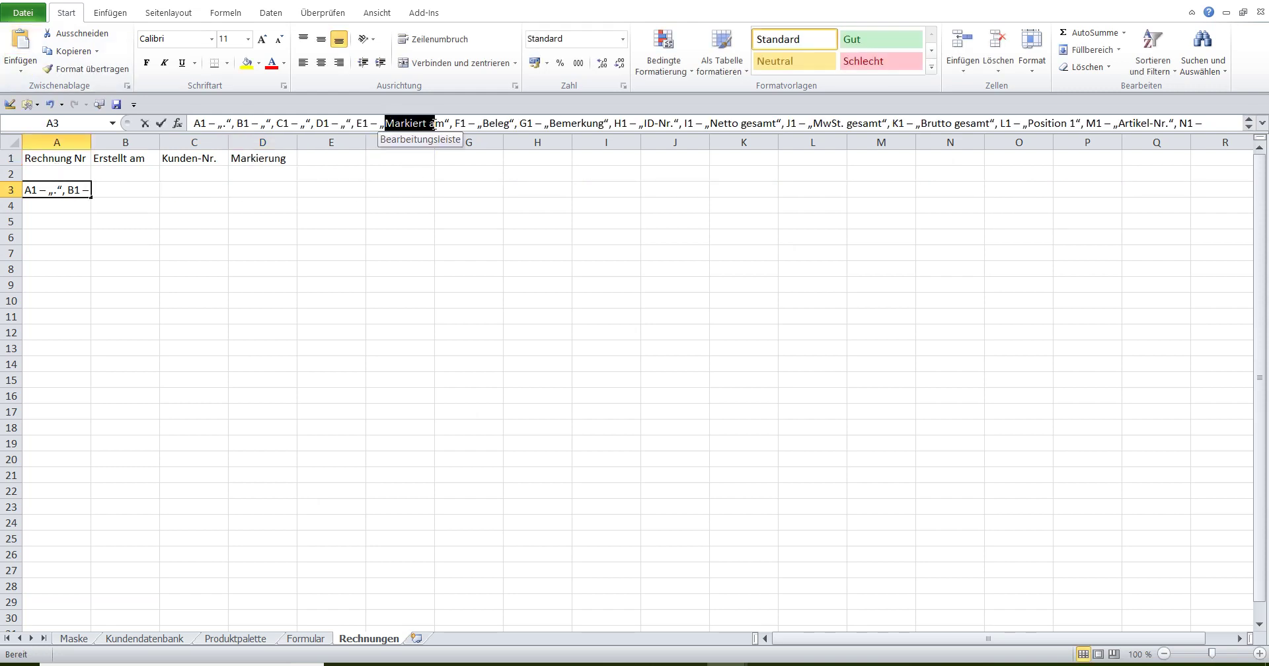
pyautogui.click(75, 33)
pyautogui.click(308, 159)
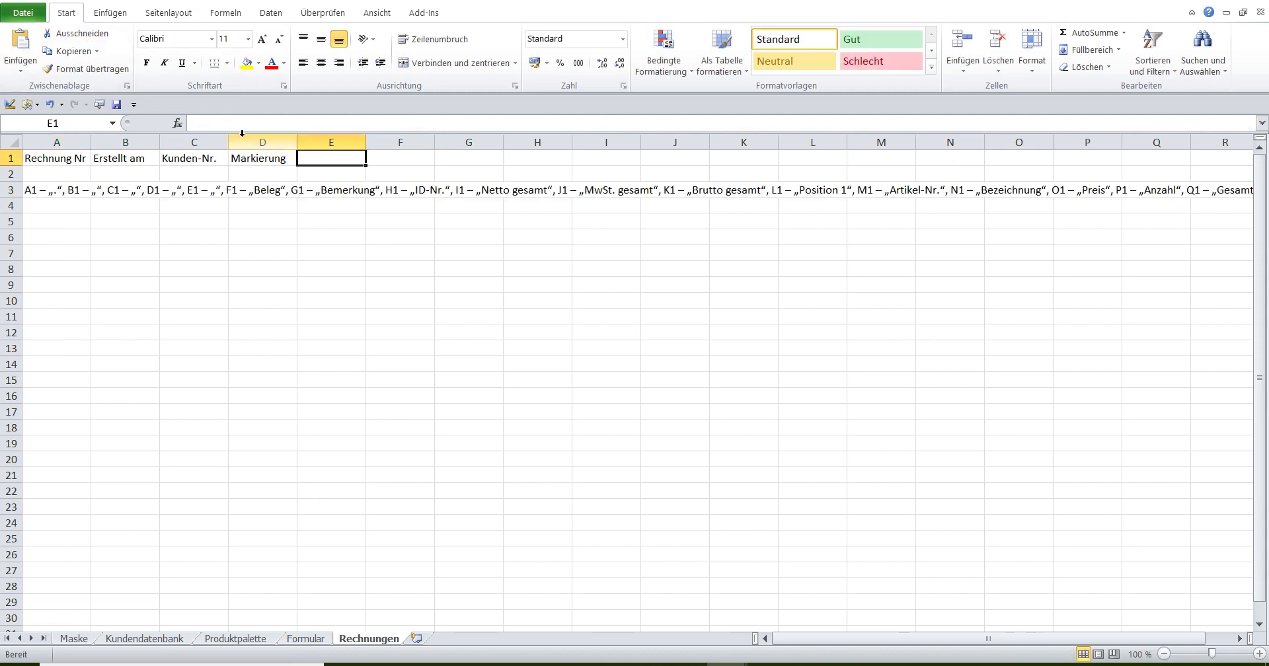
pyautogui.click(22, 41)
pyautogui.write('Markiert am')
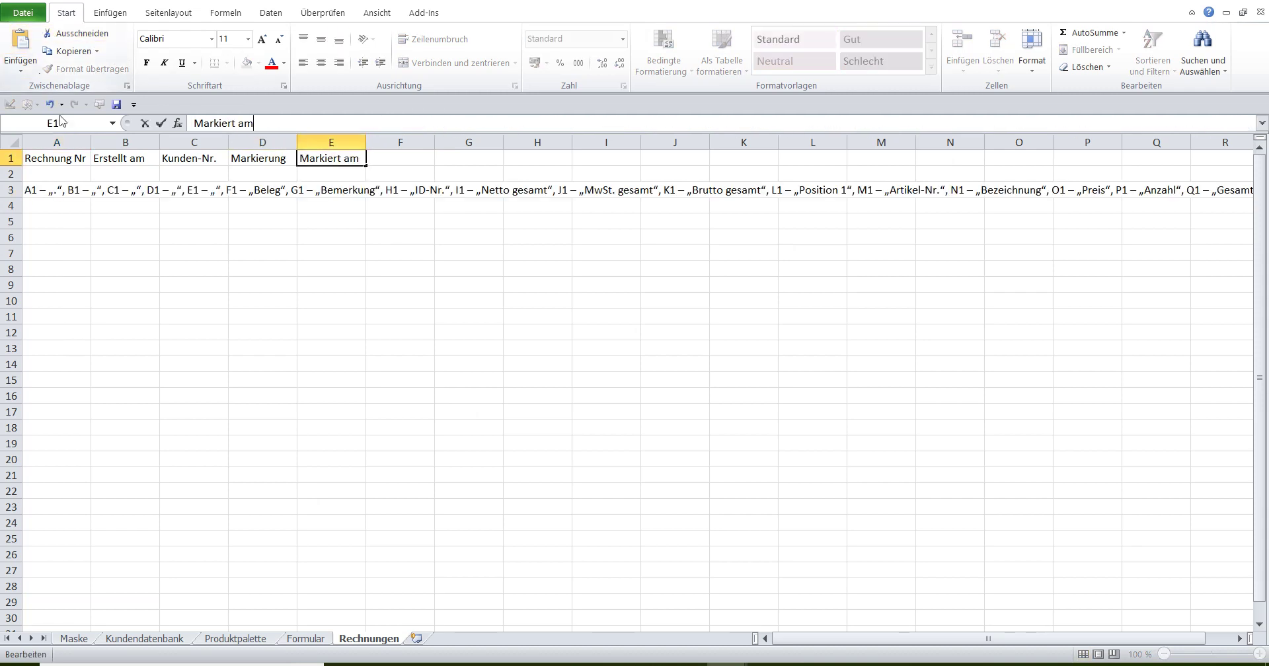
pyautogui.click(38, 188)
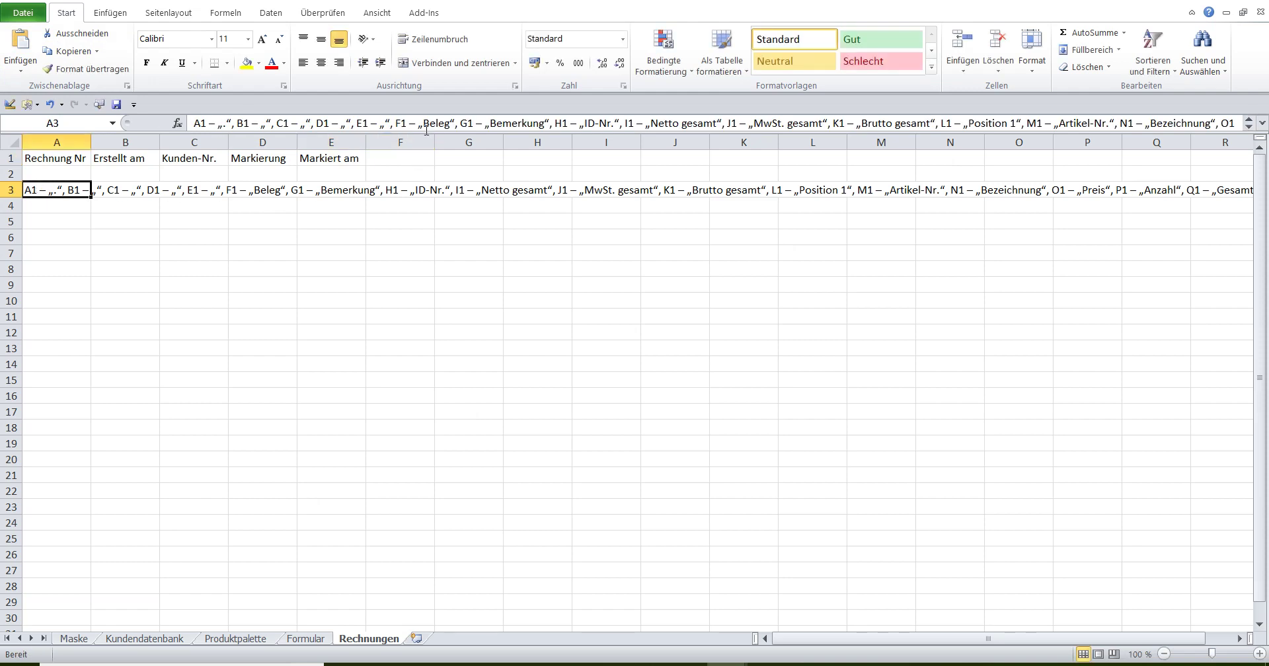
pyautogui.moveTo(424, 122); pyautogui.dragTo(449, 122)
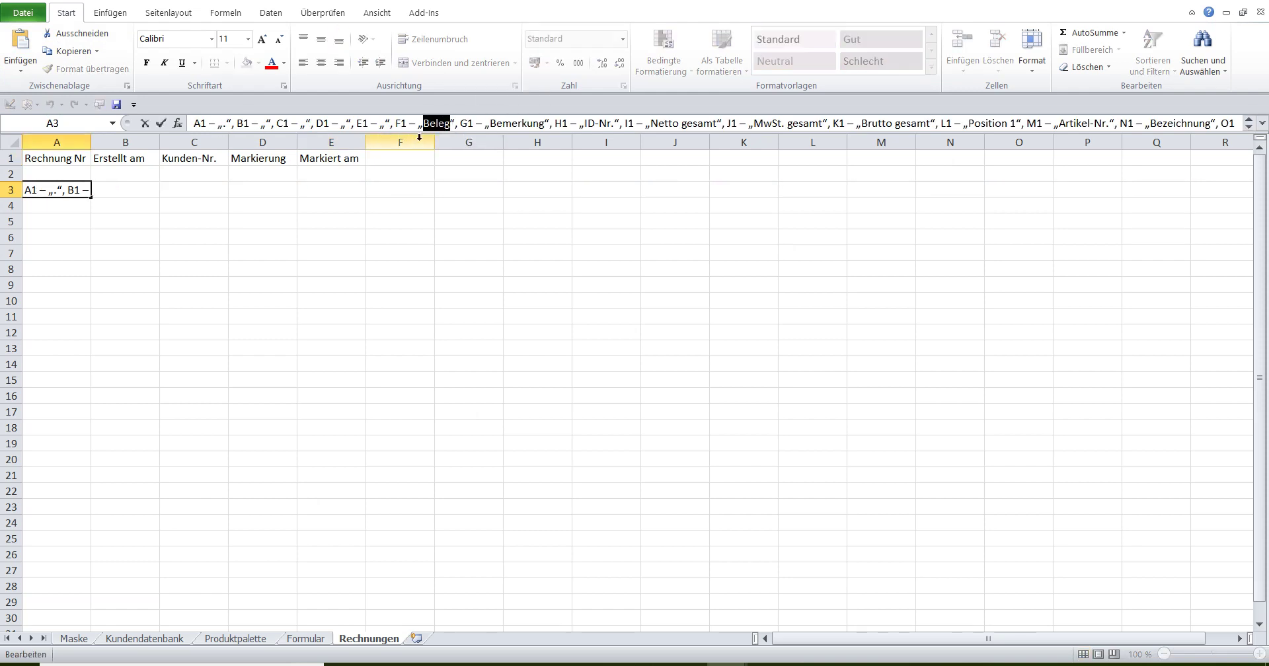
pyautogui.click(75, 33)
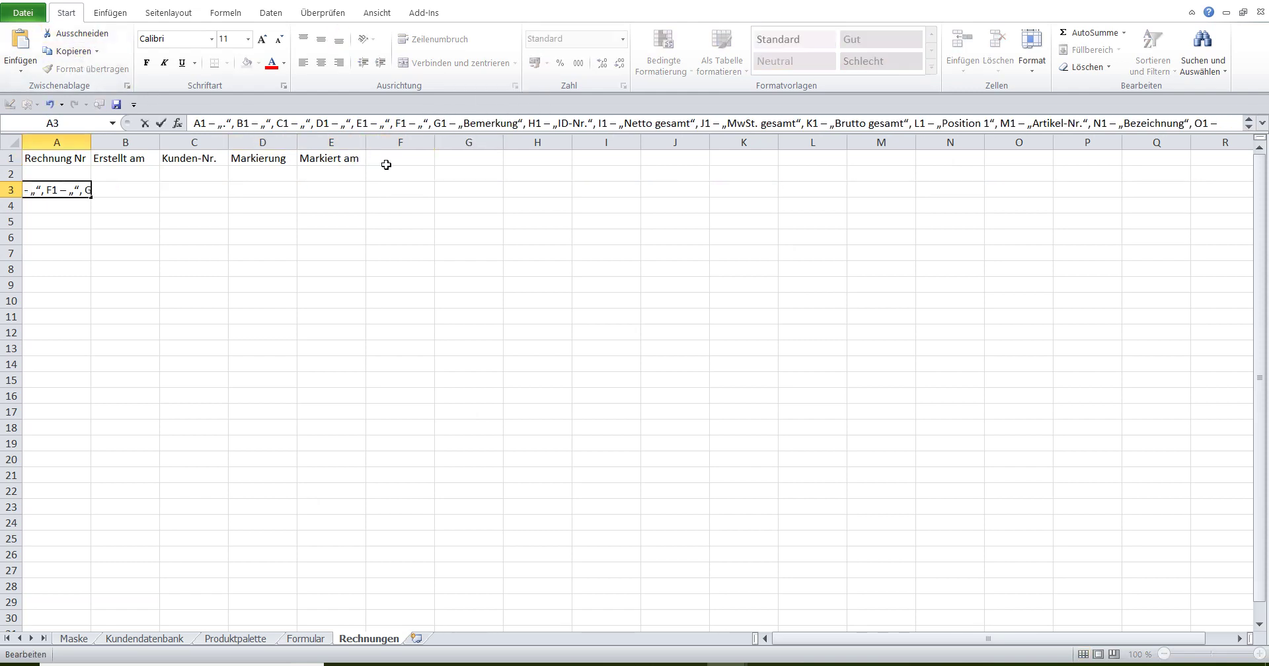
pyautogui.click(366, 159)
pyautogui.click(225, 124)
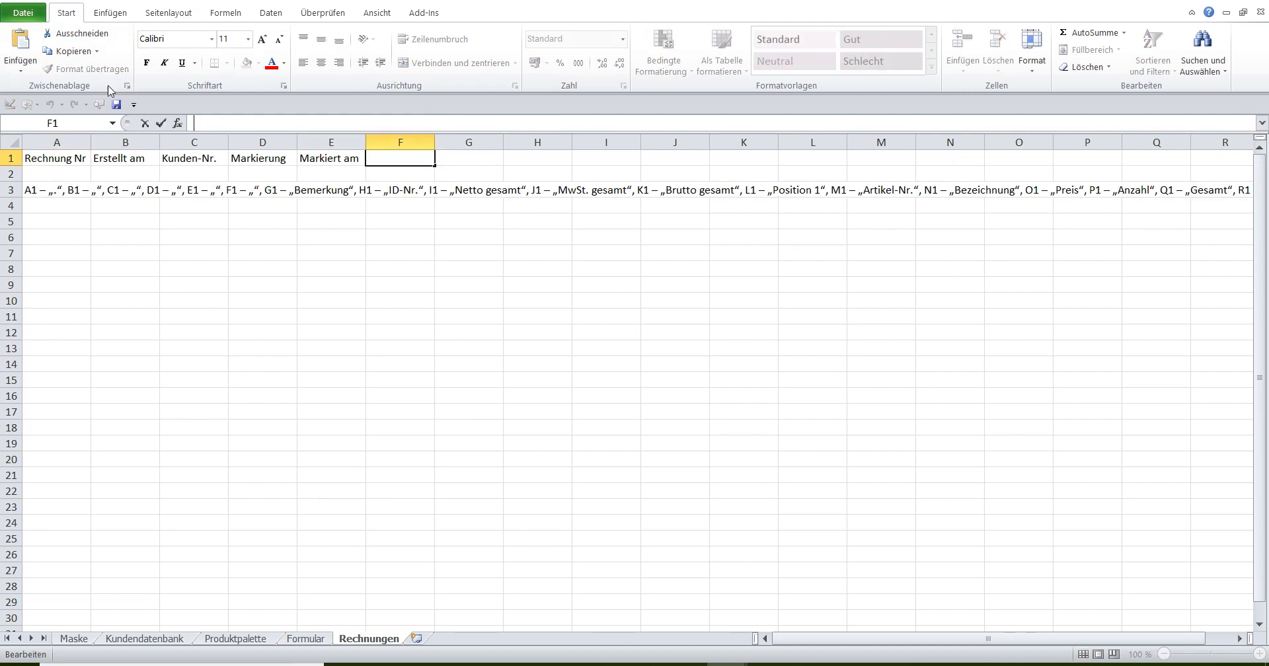
pyautogui.click(20, 41)
pyautogui.click(27, 196)
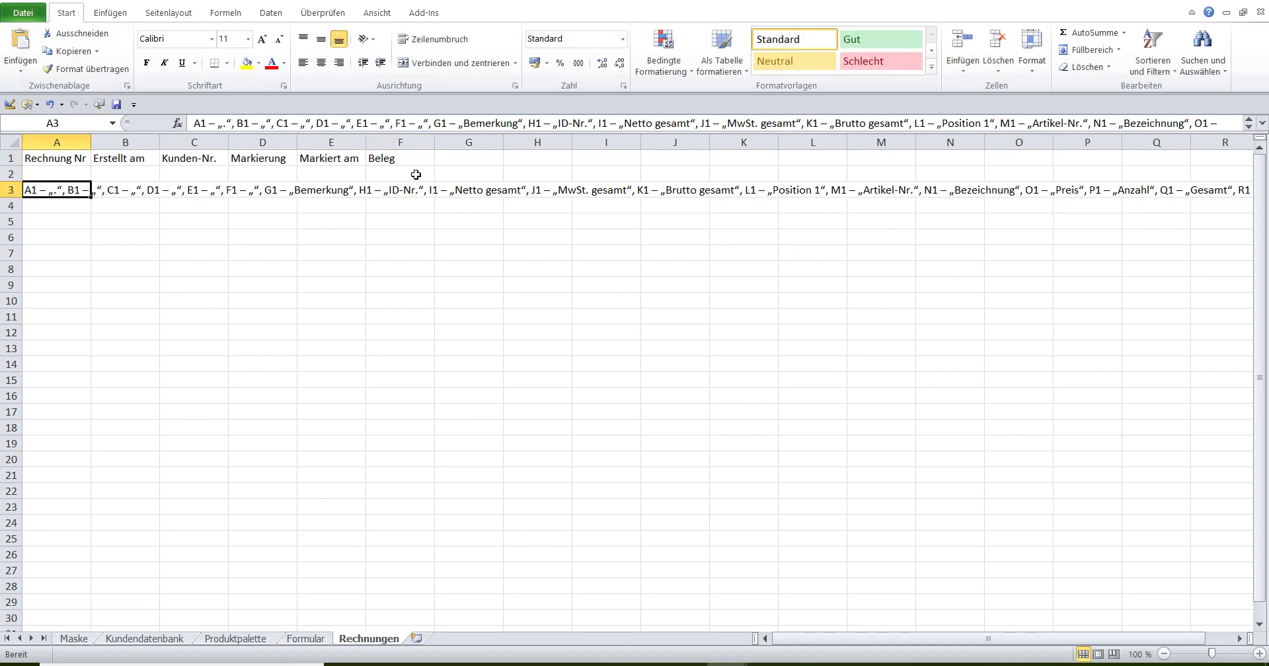
pyautogui.moveTo(463, 123); pyautogui.dragTo(516, 122)
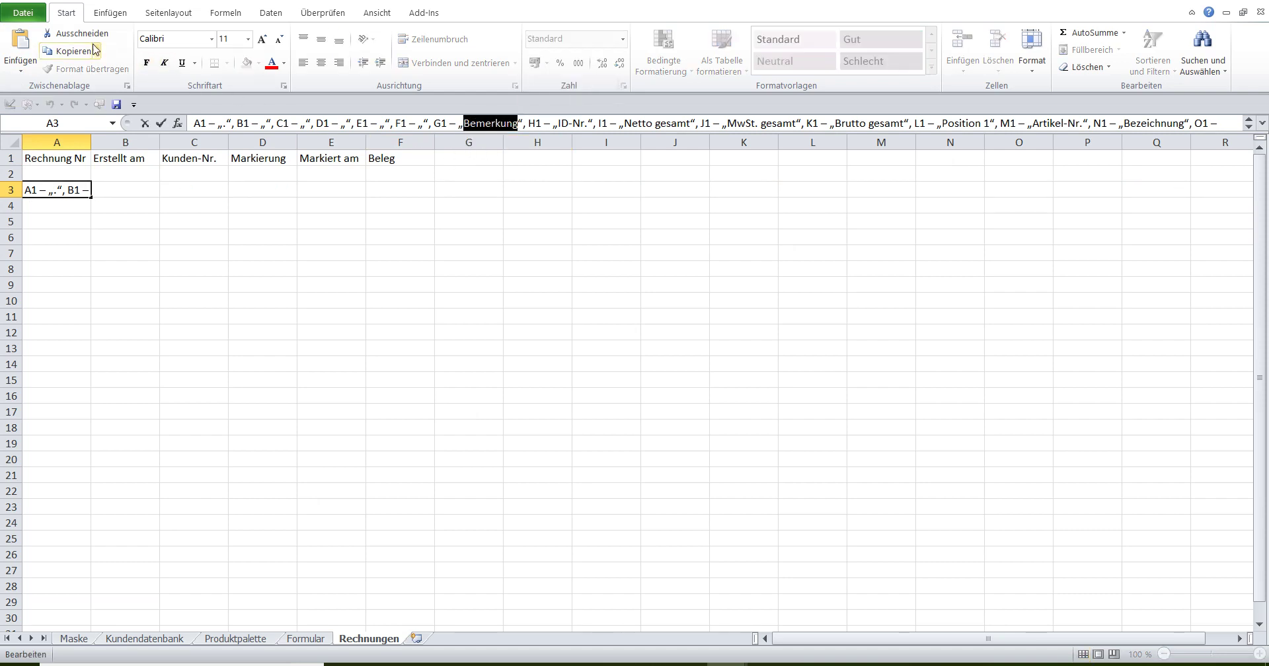
pyautogui.click(74, 33)
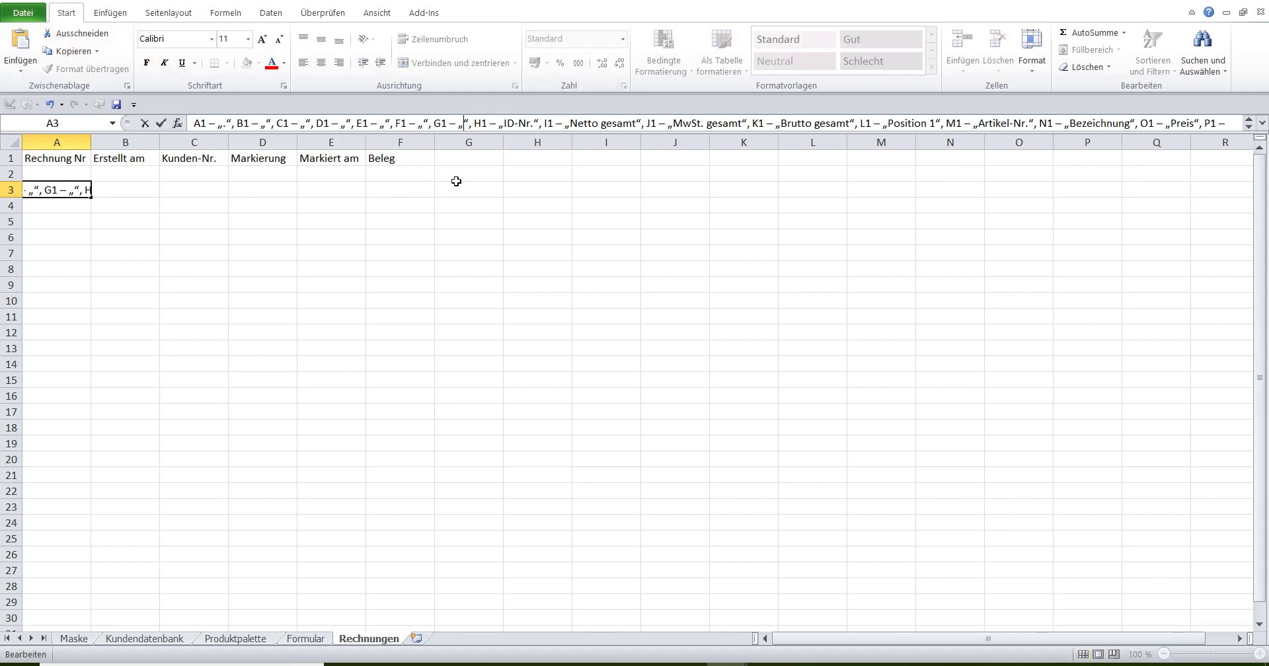
# - Paste the cut Bemerkung header into cell G1
pyautogui.click(451, 157)
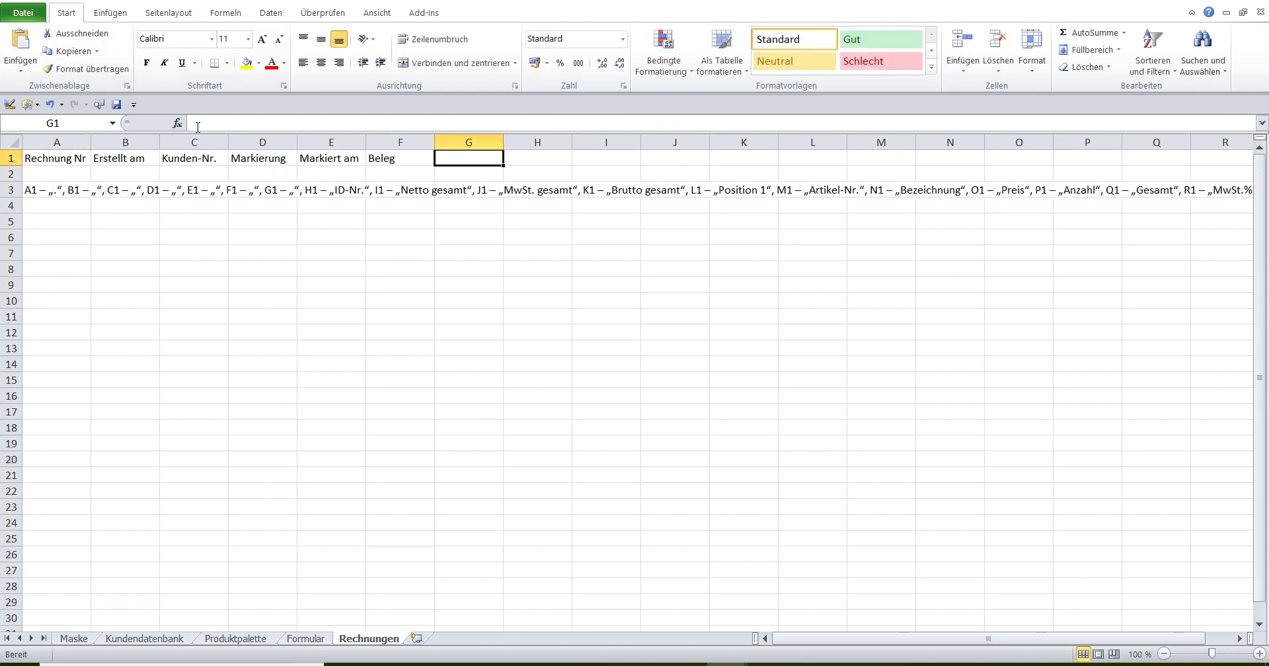
pyautogui.click(213, 122)
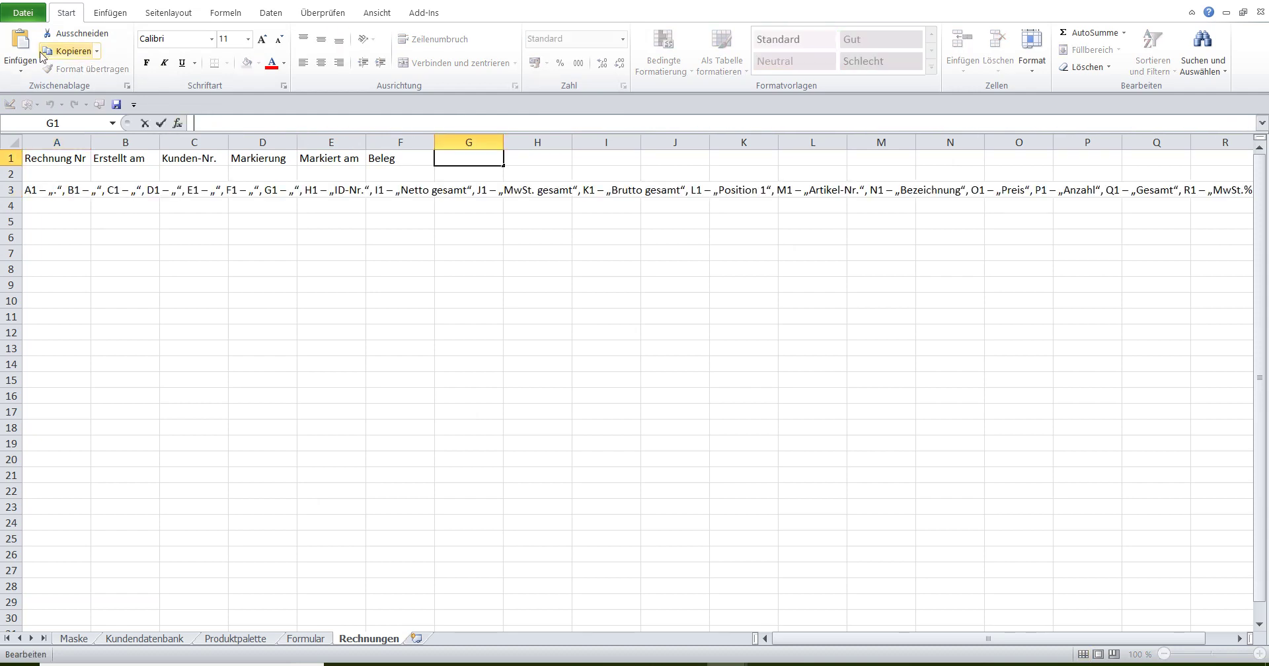
pyautogui.click(20, 43)
pyautogui.write('Bemerkung')
pyautogui.click(35, 189)
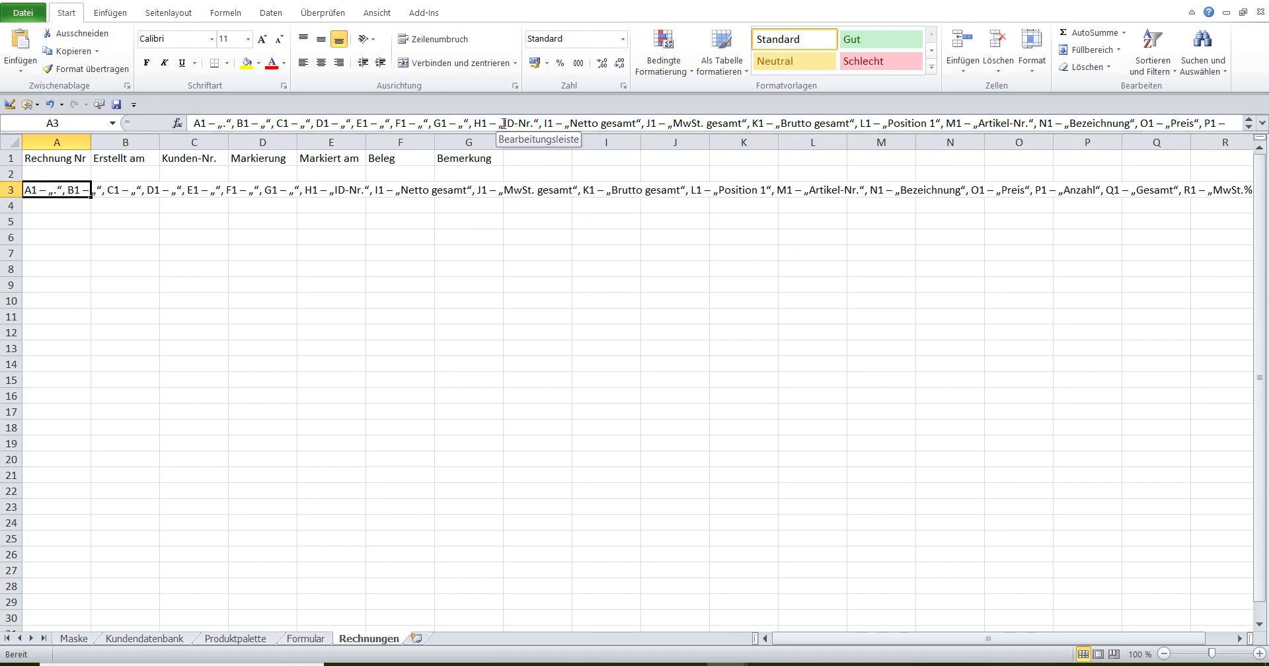
# - Move ID-Nr. into H1 and Netto gesamt into I1 from the A3 text
pyautogui.moveTo(504, 123)
pyautogui.mouseDown()
pyautogui.moveTo(527, 122)
pyautogui.moveTo(533, 140)
pyautogui.mouseUp()
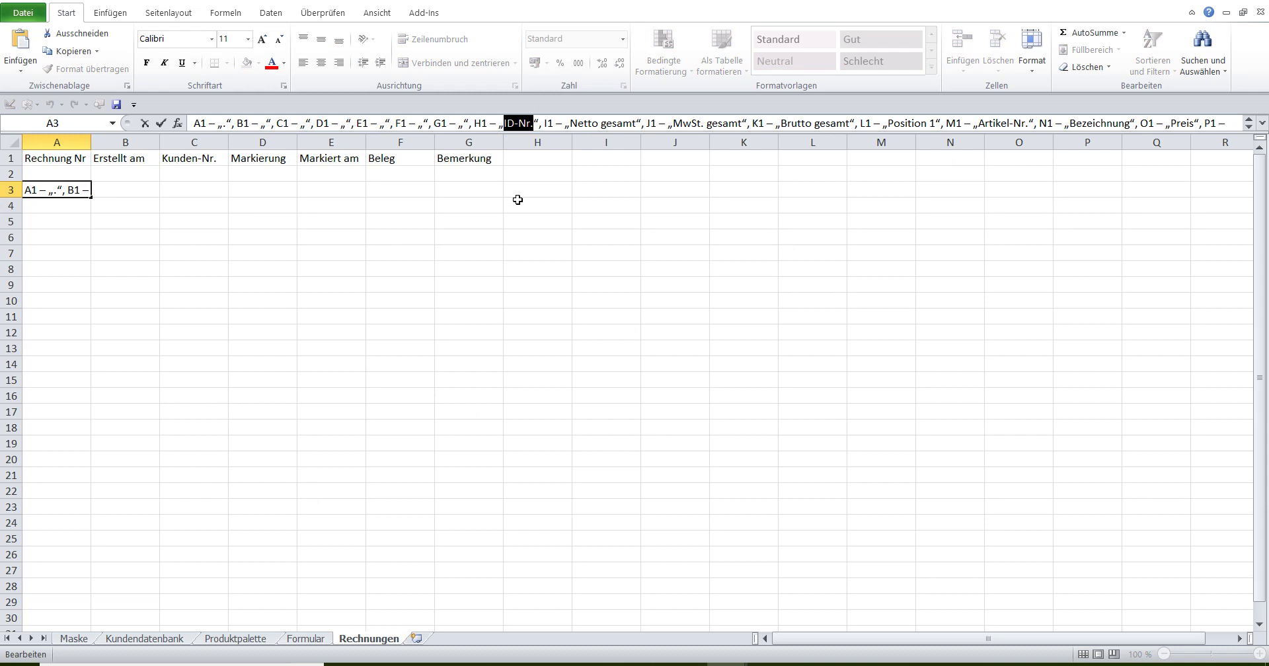
pyautogui.click(84, 34)
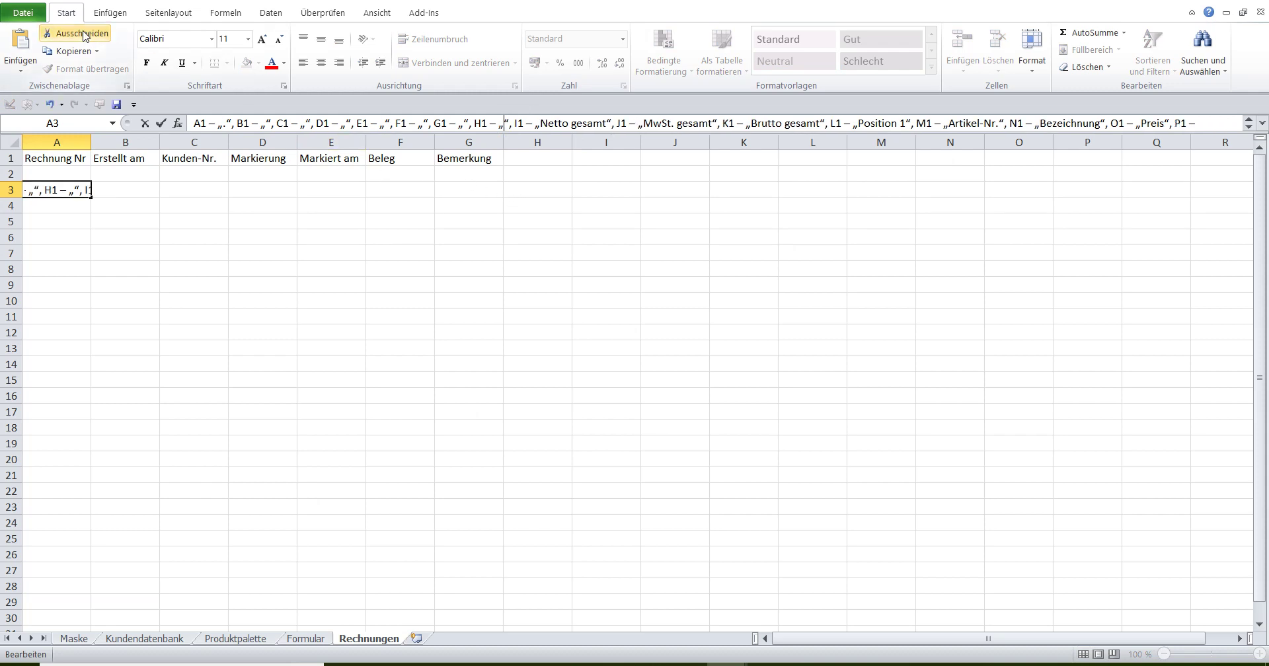
pyautogui.click(518, 158)
pyautogui.click(240, 123)
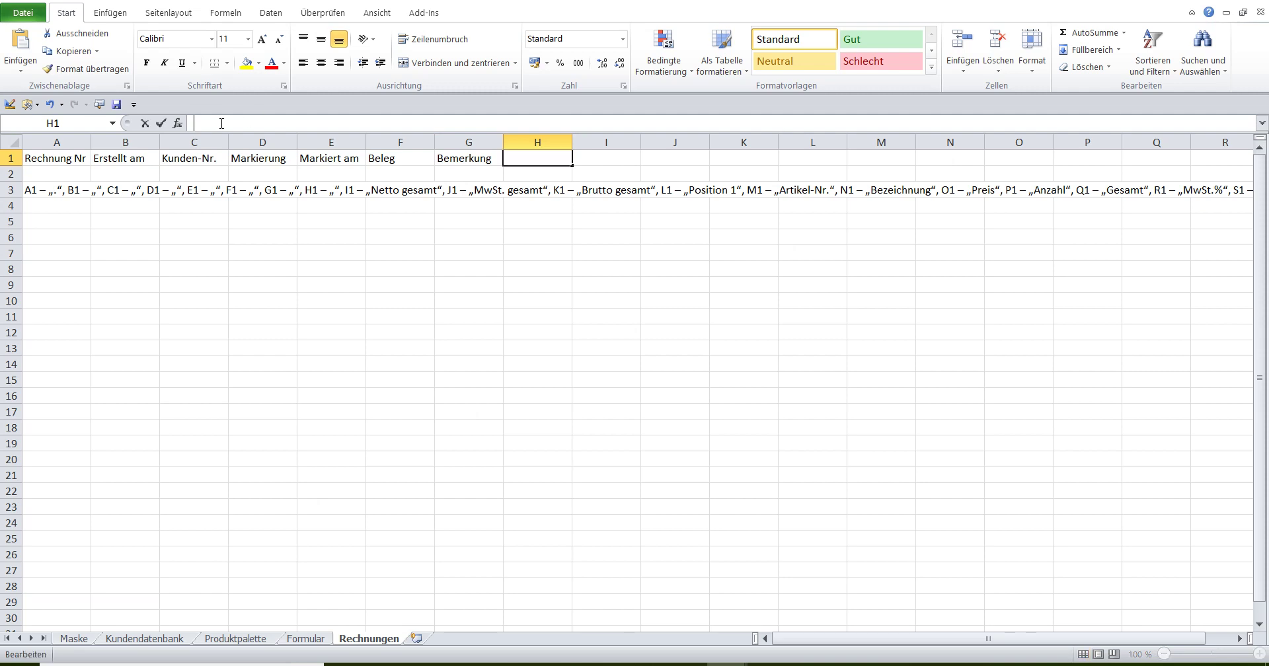
pyautogui.click(22, 43)
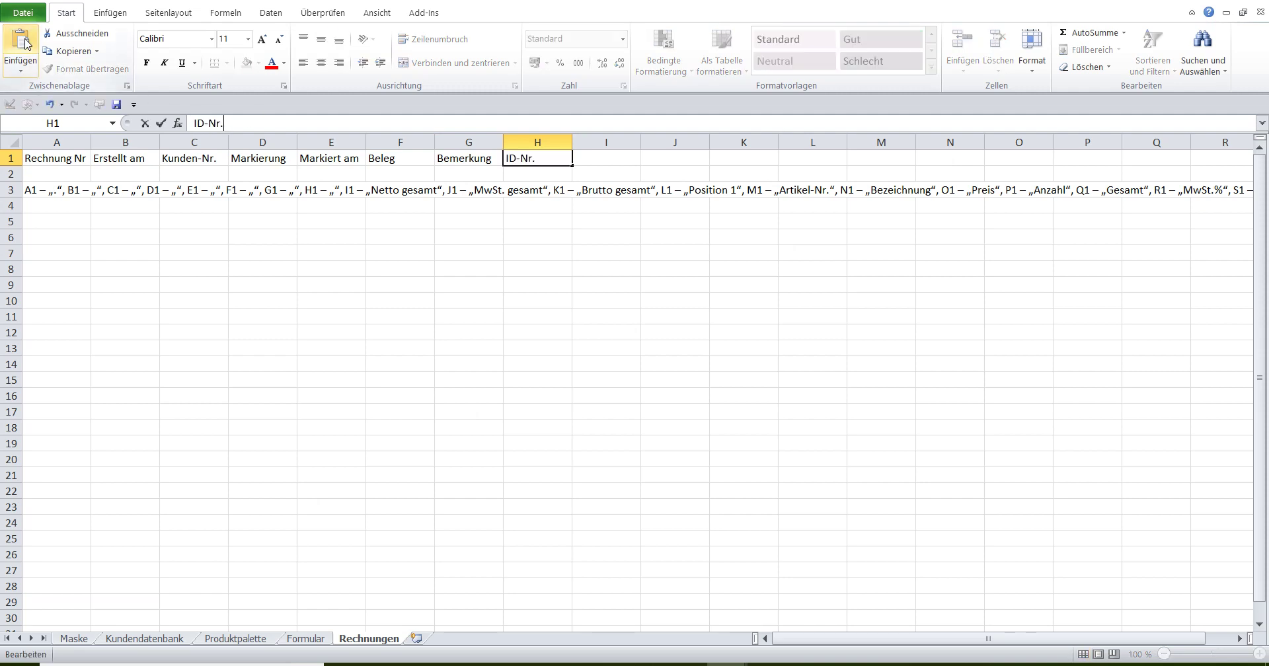
pyautogui.click(33, 189)
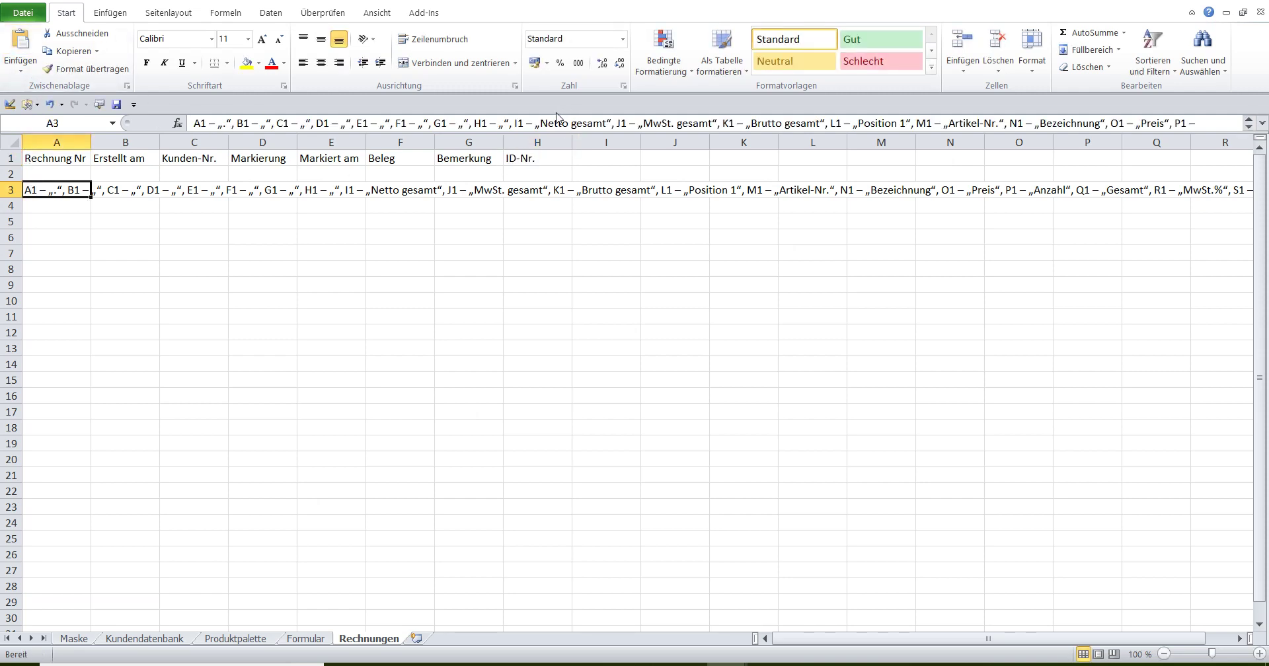
pyautogui.moveTo(540, 123); pyautogui.dragTo(606, 122)
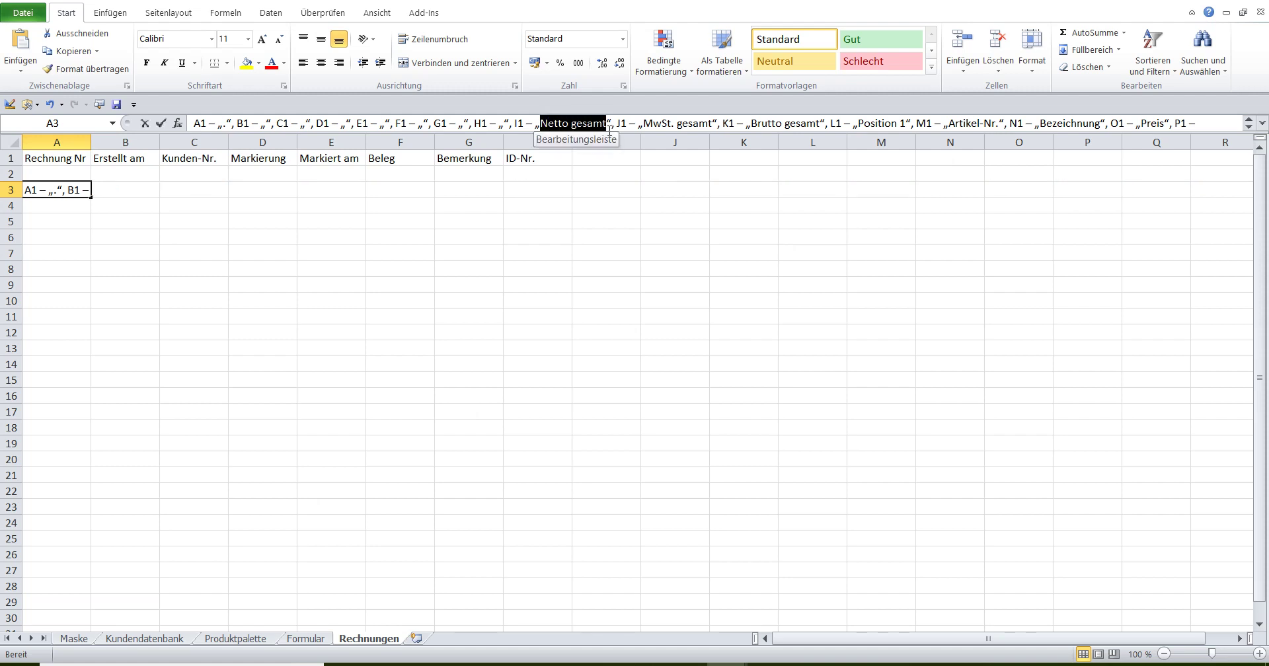
pyautogui.click(74, 33)
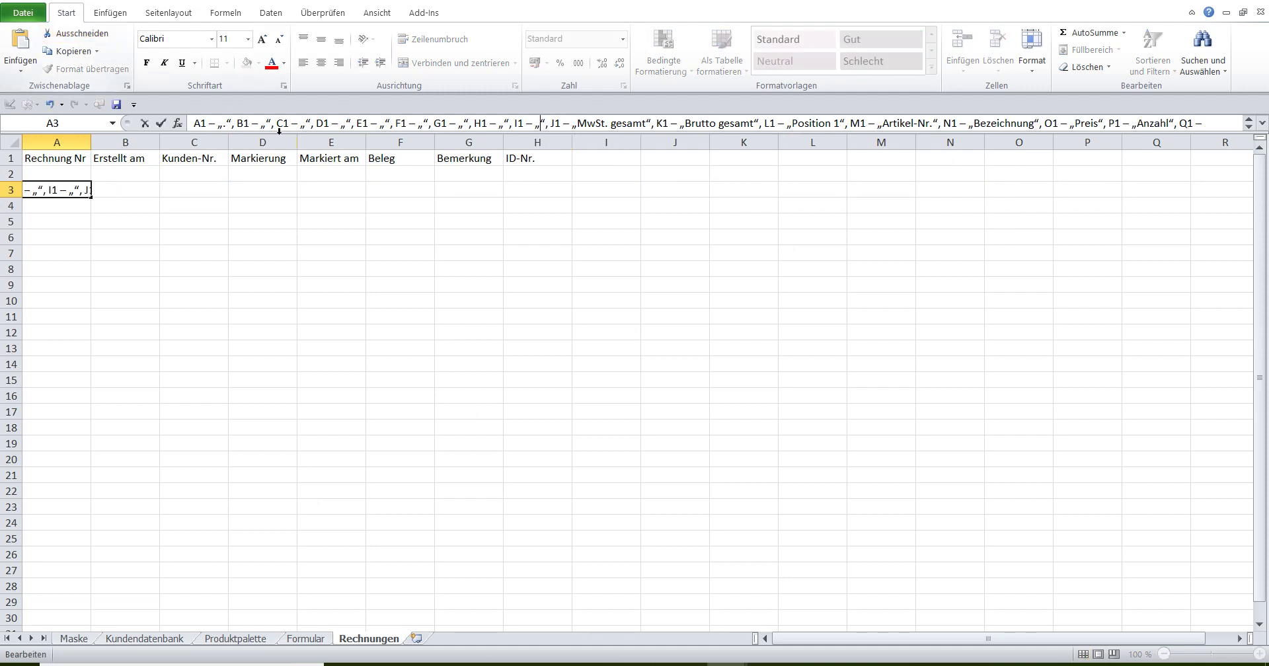
pyautogui.click(582, 160)
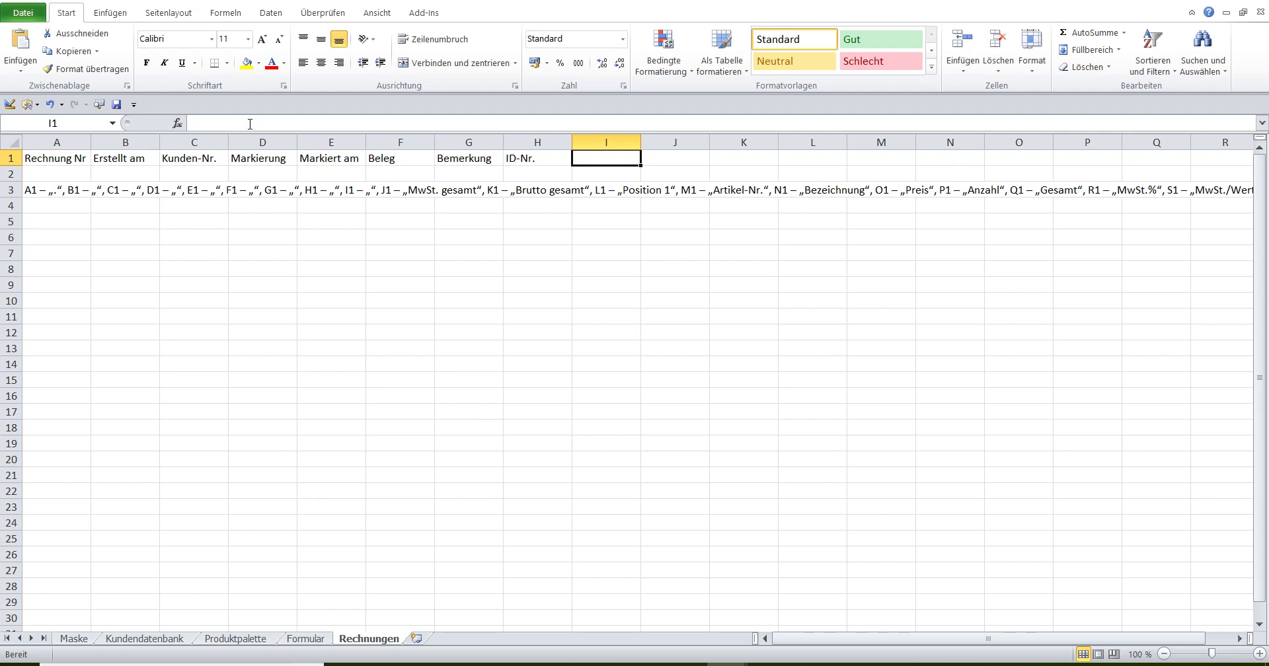
pyautogui.click(21, 41)
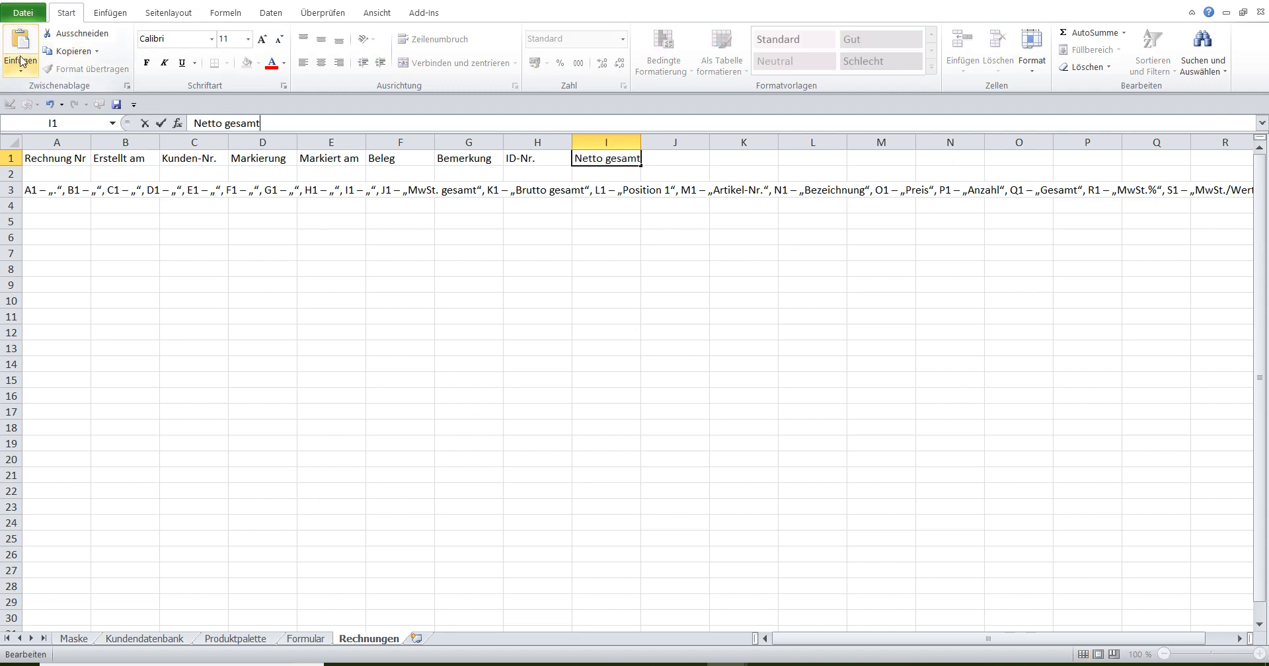
pyautogui.click(31, 191)
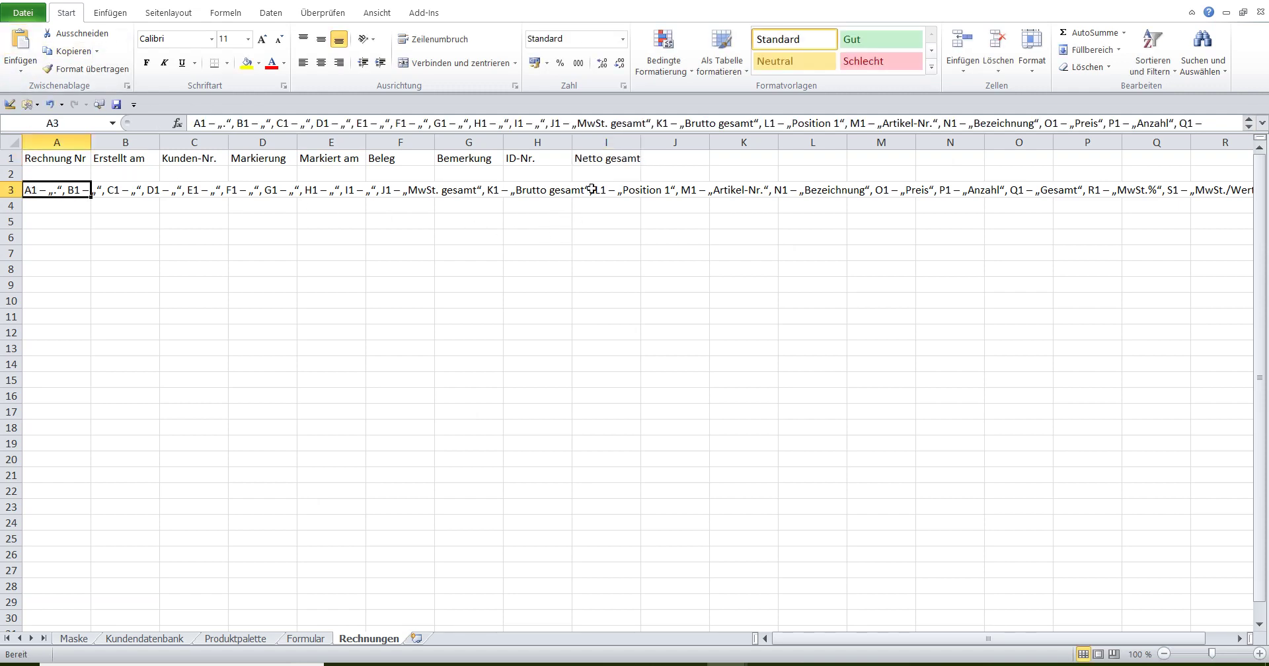
# - Move MwSt. gesamt into J1 and Brutto gesamt into K1 from the A3 text
pyautogui.moveTo(578, 124); pyautogui.dragTo(642, 131)
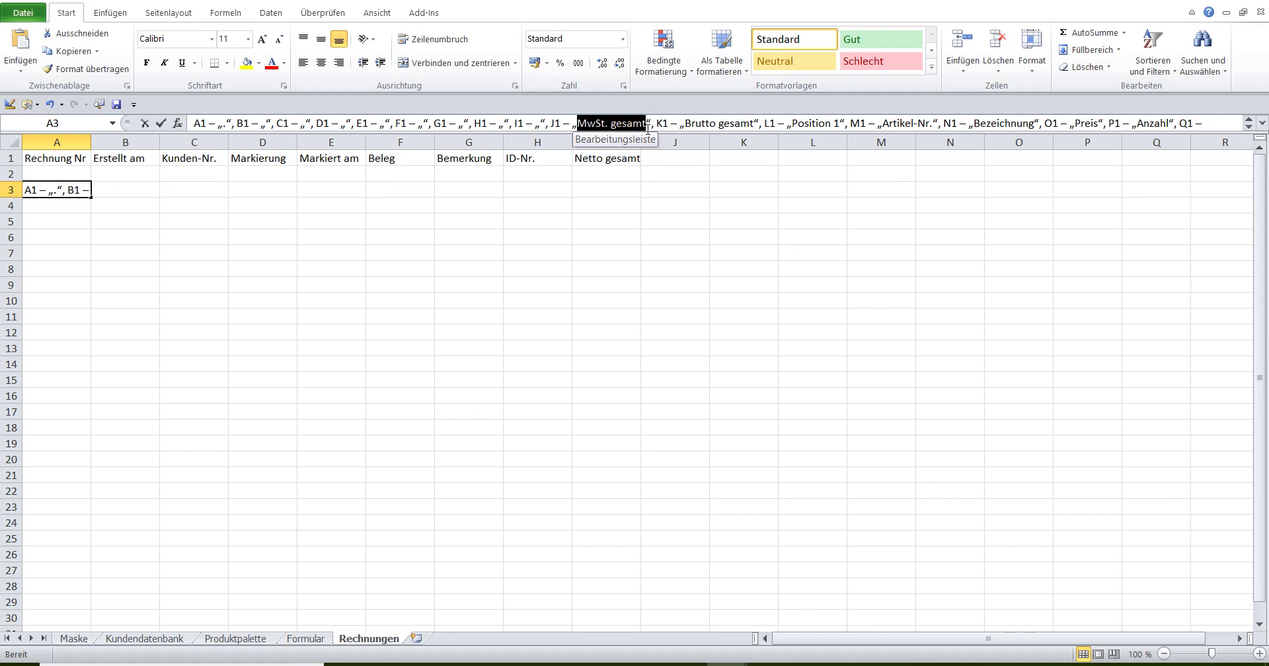
pyautogui.click(74, 34)
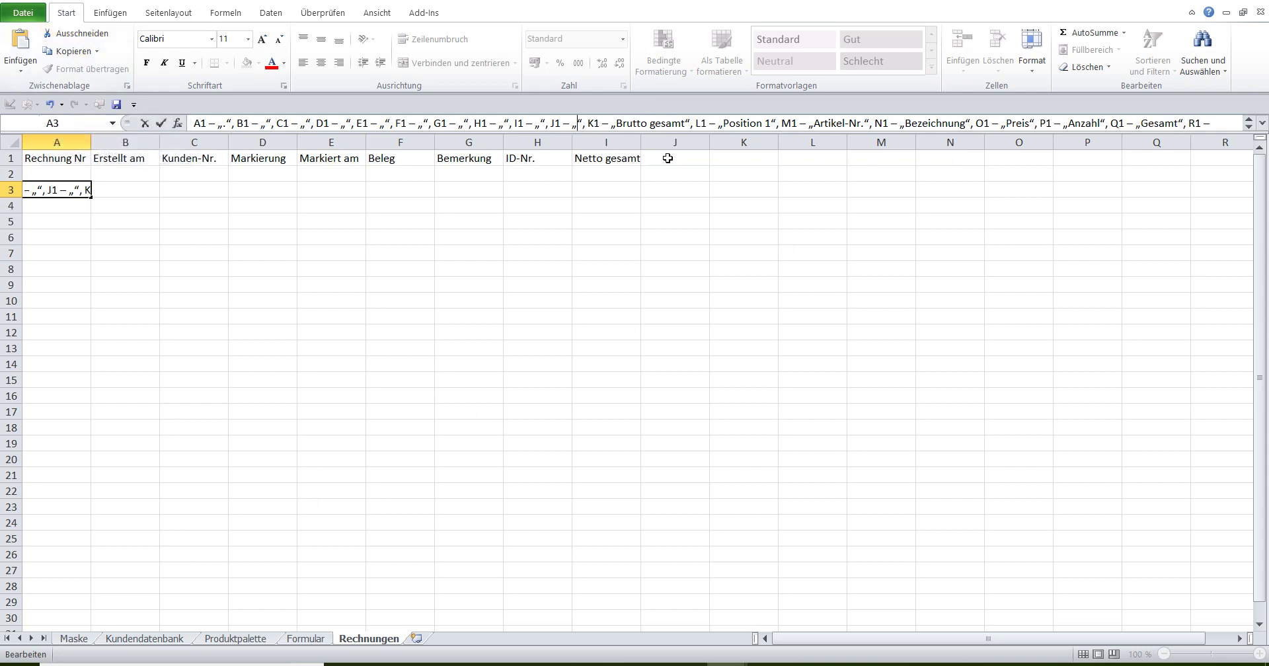
pyautogui.click(666, 158)
pyautogui.click(232, 123)
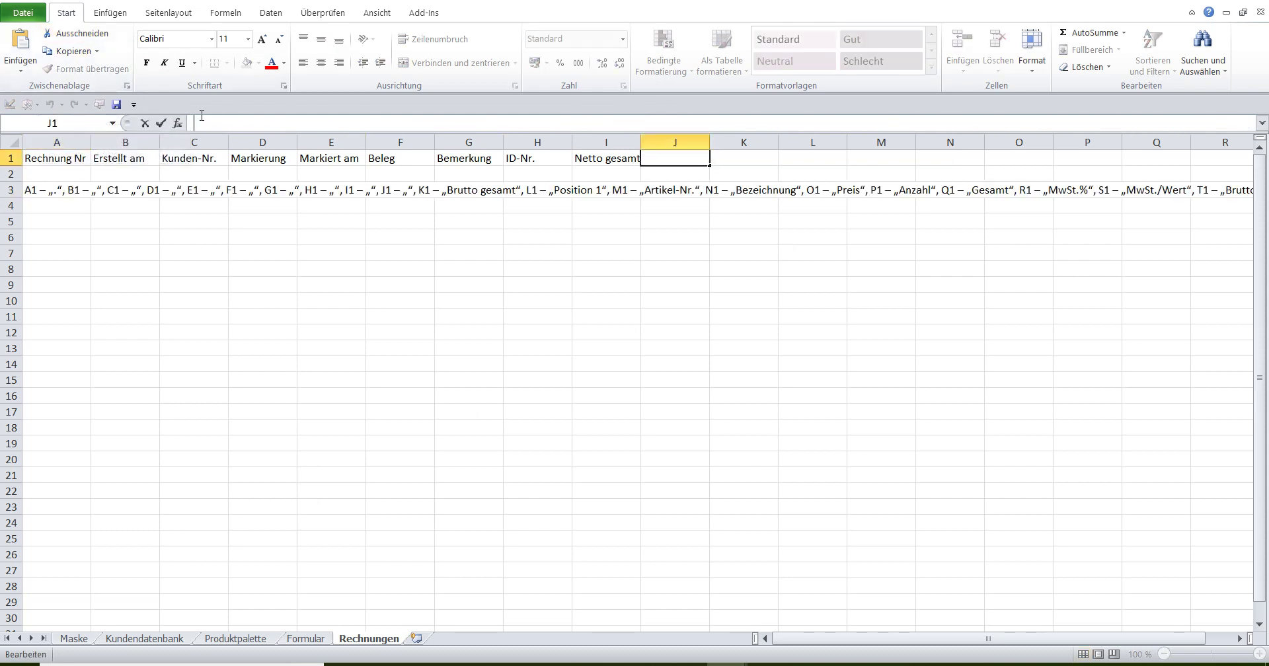
pyautogui.click(22, 41)
pyautogui.click(37, 190)
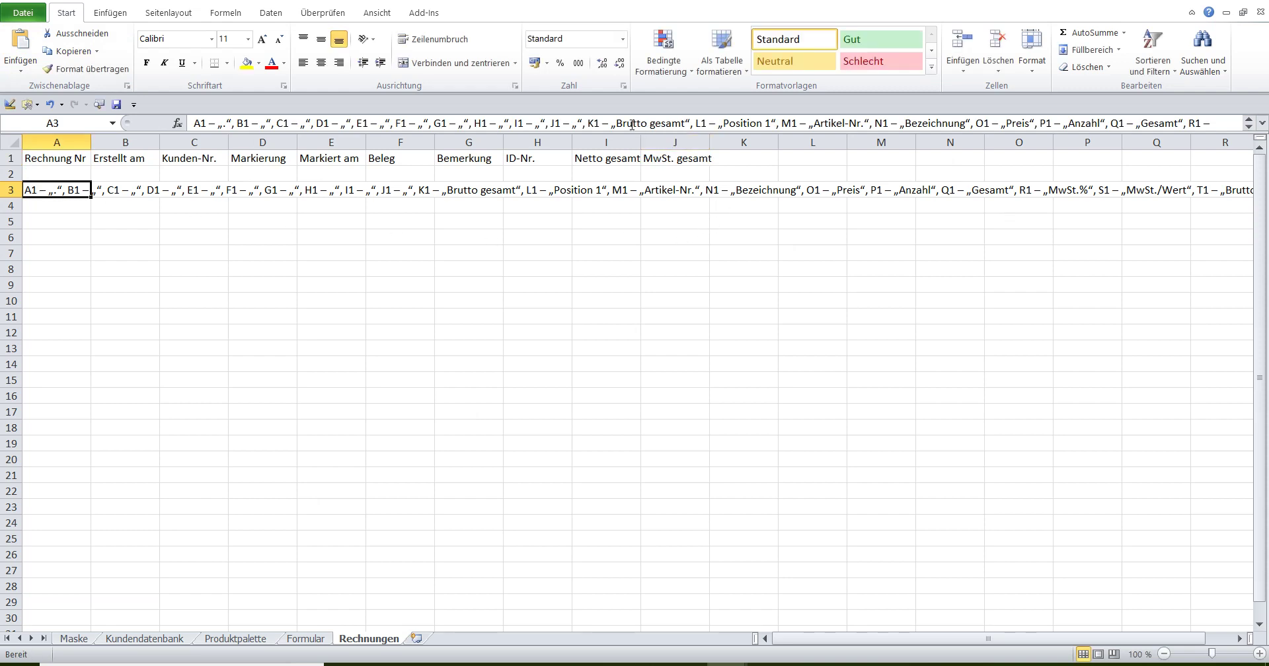
pyautogui.moveTo(617, 122); pyautogui.dragTo(681, 125)
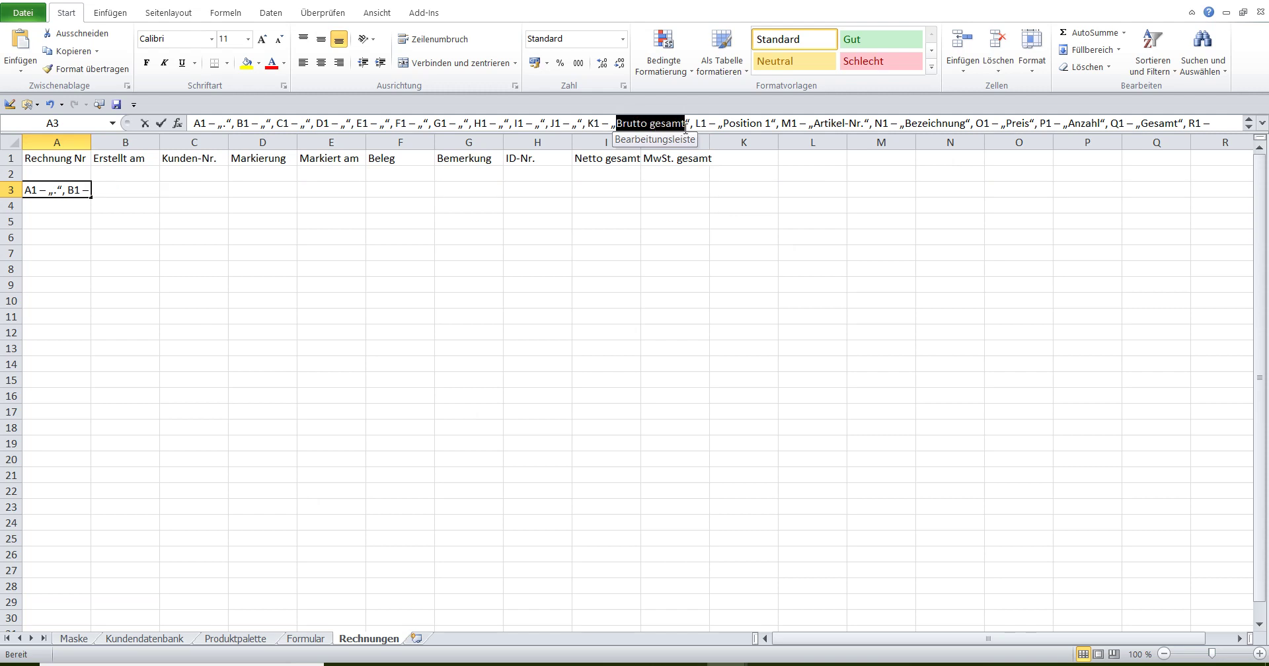
pyautogui.click(74, 37)
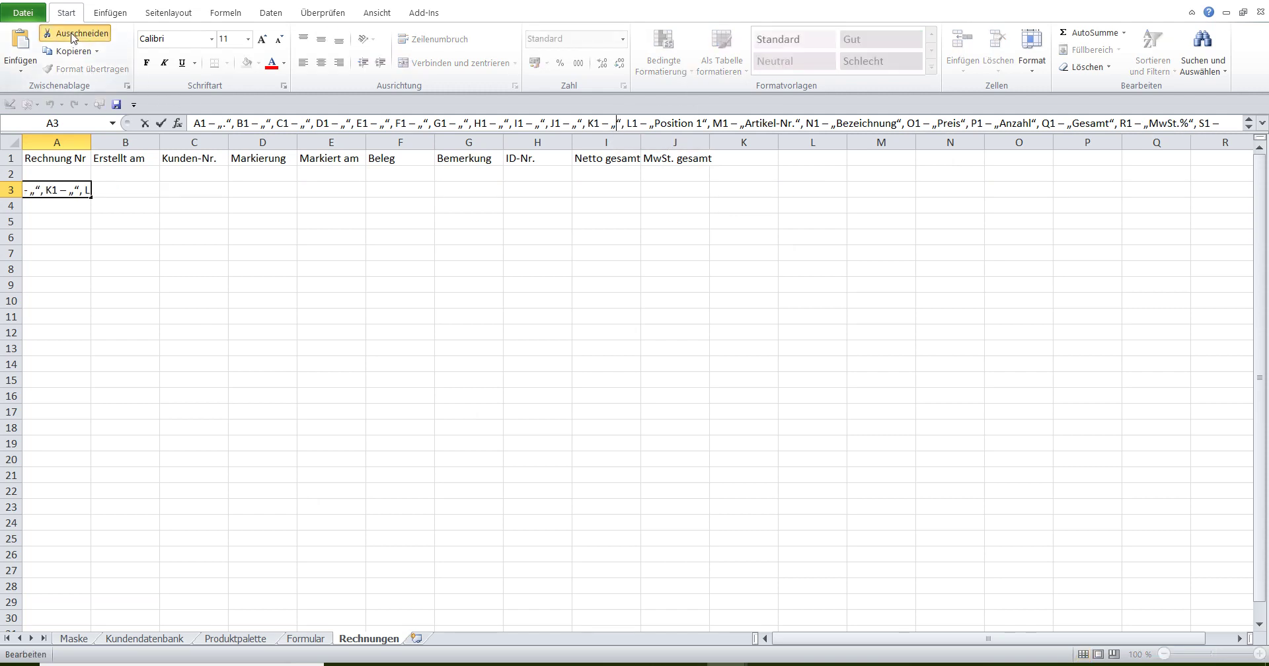
pyautogui.click(744, 158)
pyautogui.click(248, 122)
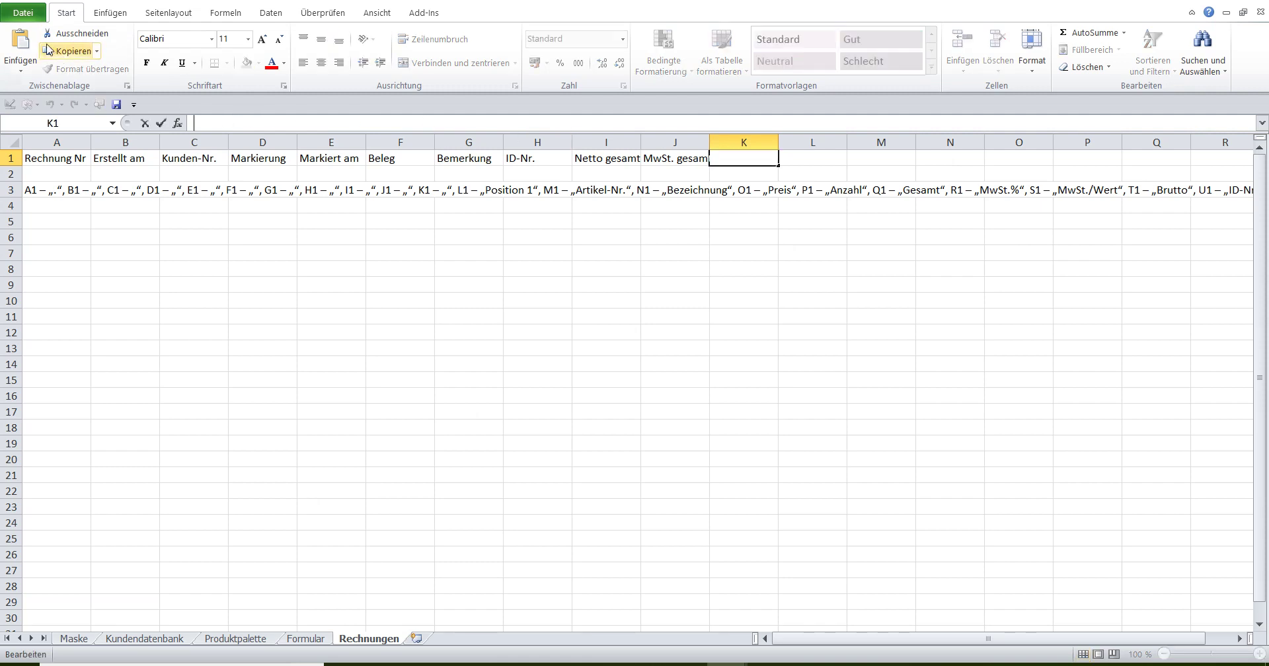
pyautogui.click(21, 43)
pyautogui.click(730, 265)
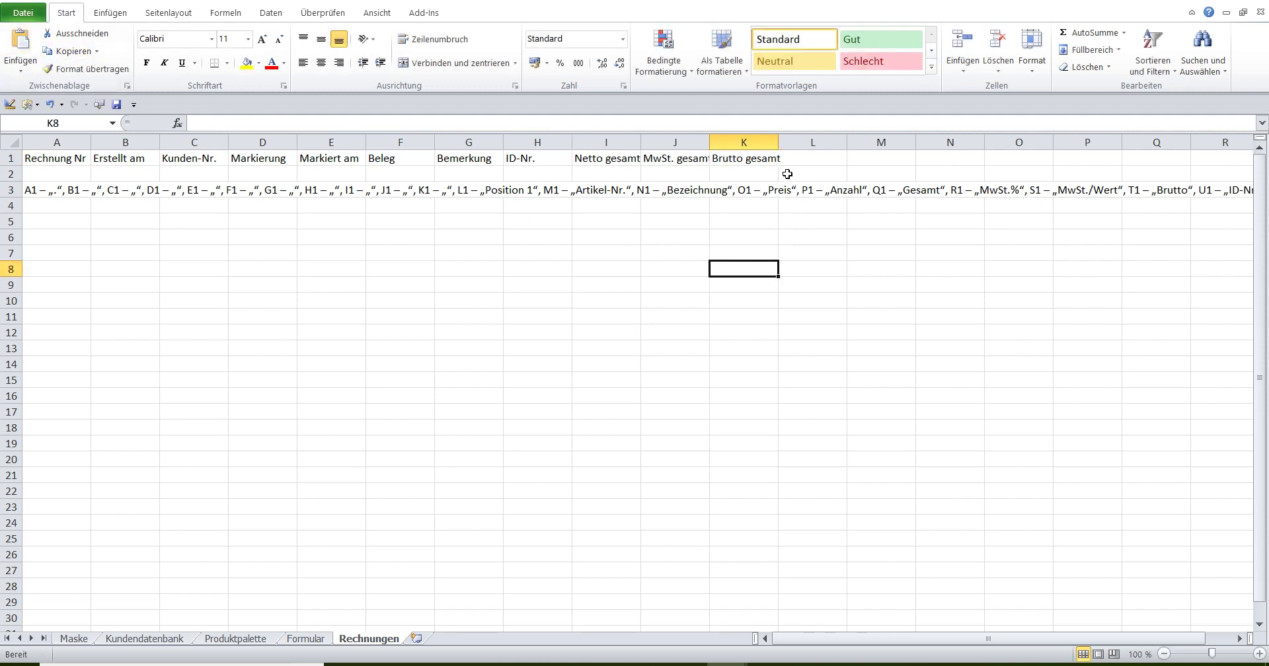
# - Fit columns J and K to their headers and move Position 1 into L1
pyautogui.moveTo(776, 142); pyautogui.dragTo(784, 142)
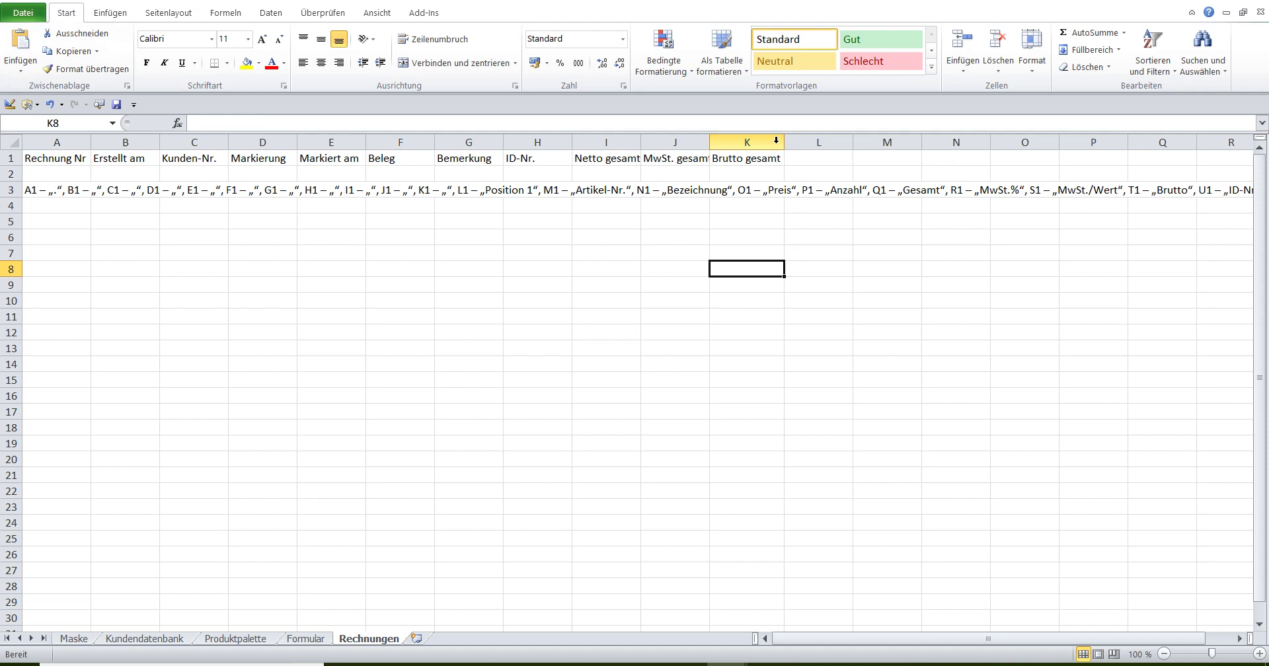
pyautogui.doubleClick(710, 140)
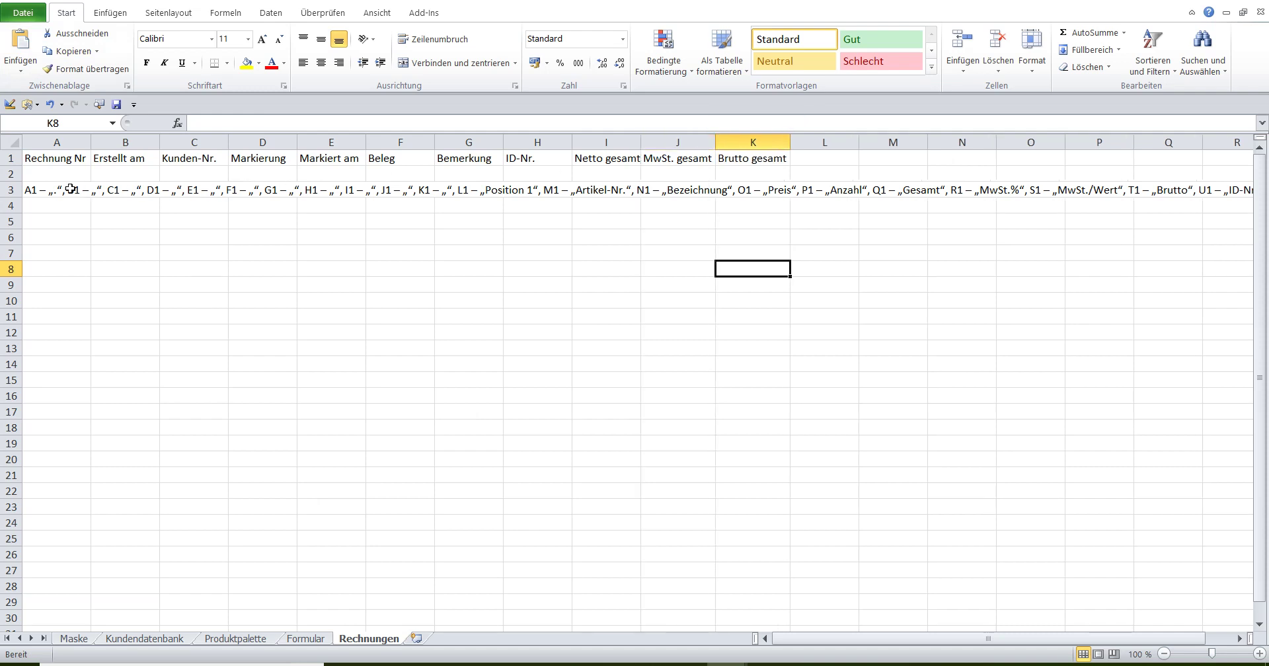
pyautogui.click(33, 189)
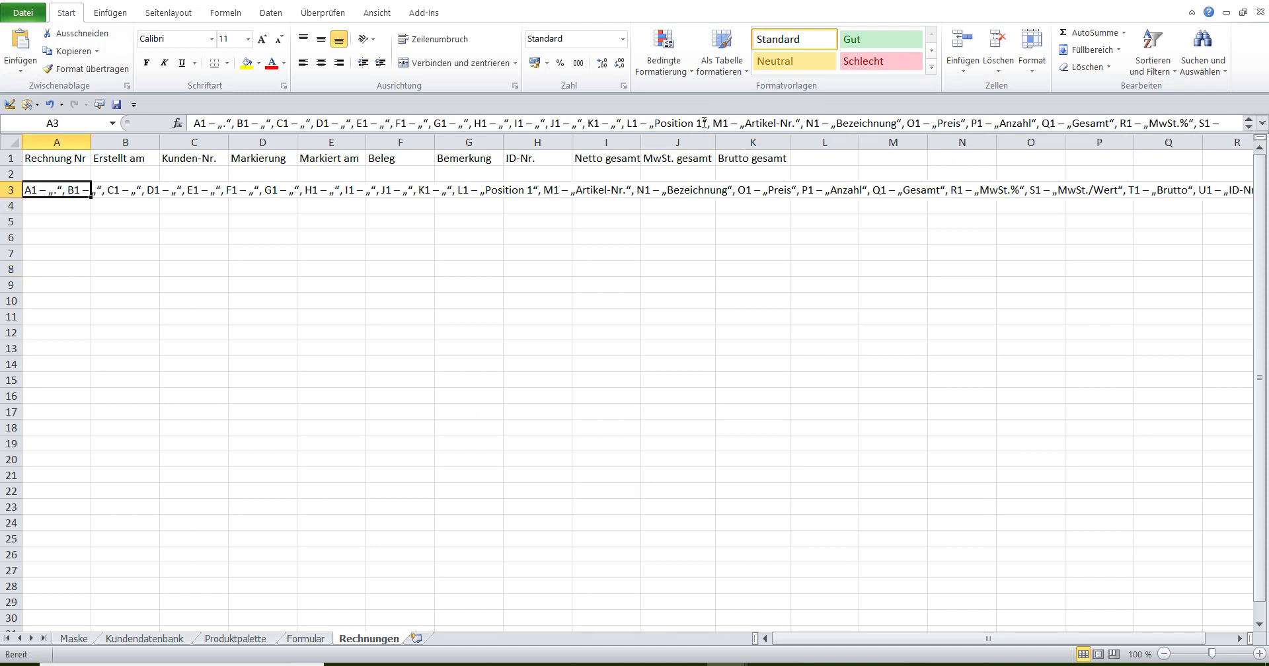
pyautogui.moveTo(660, 124); pyautogui.dragTo(695, 125)
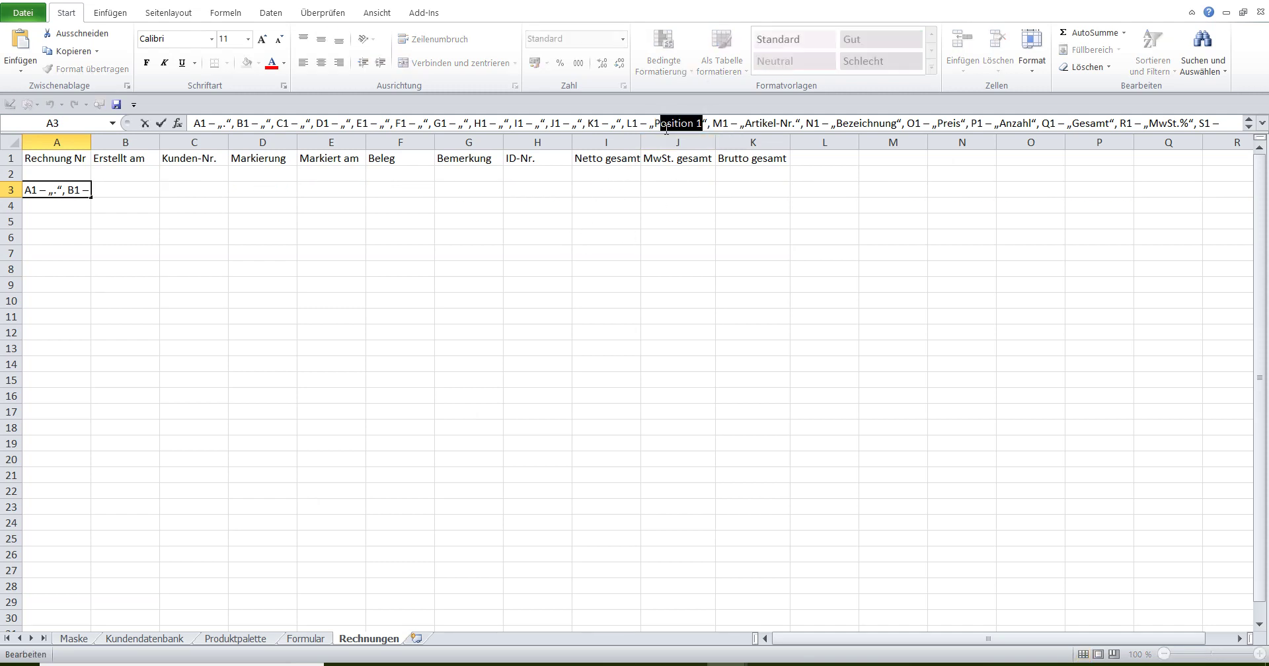
pyautogui.moveTo(654, 124); pyautogui.dragTo(702, 125)
pyautogui.click(53, 34)
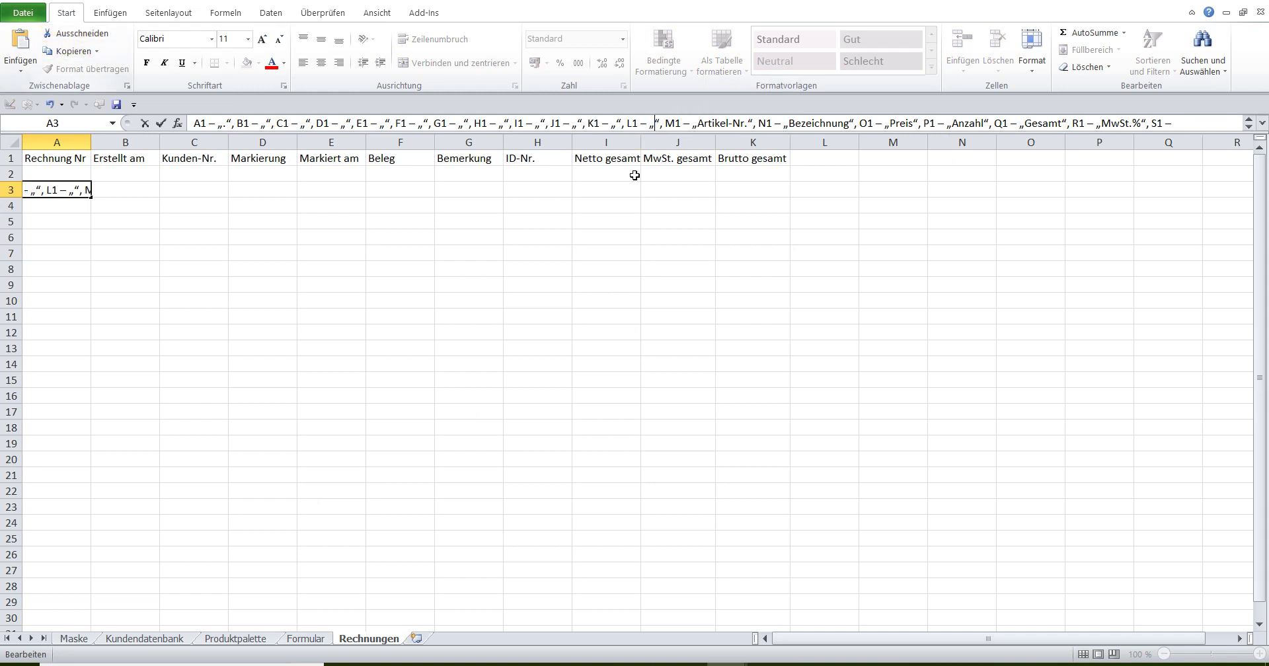
pyautogui.click(826, 160)
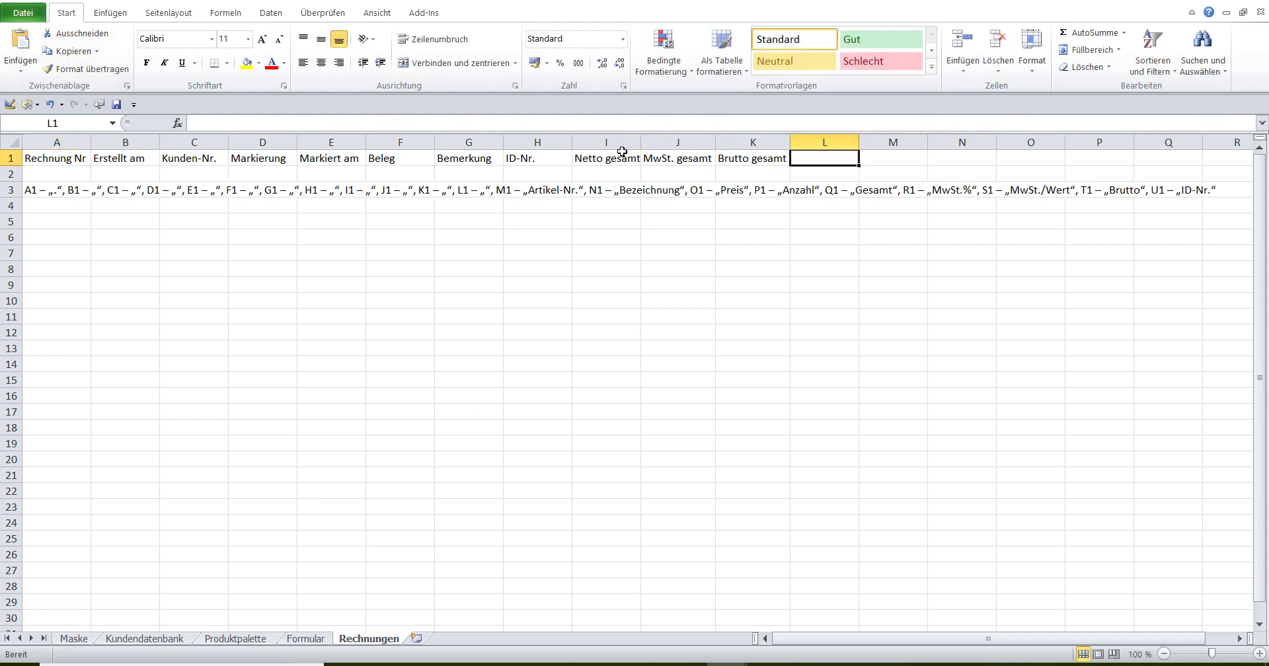
pyautogui.click(290, 120)
pyautogui.click(19, 55)
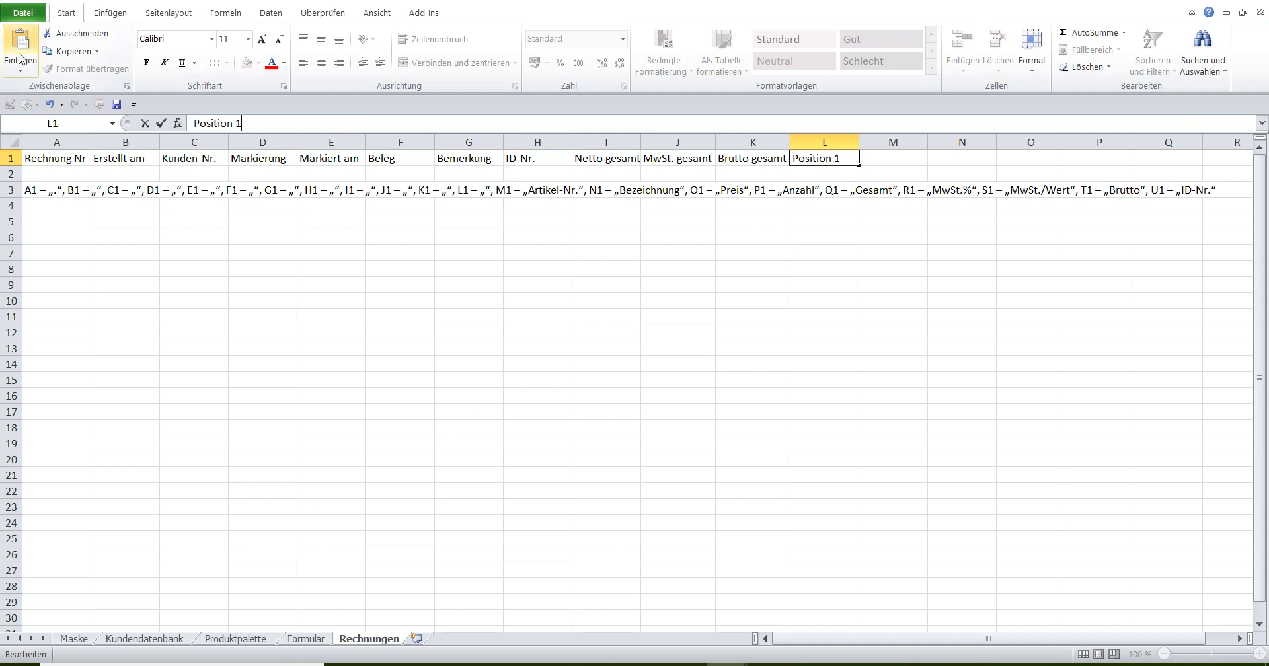
pyautogui.click(41, 193)
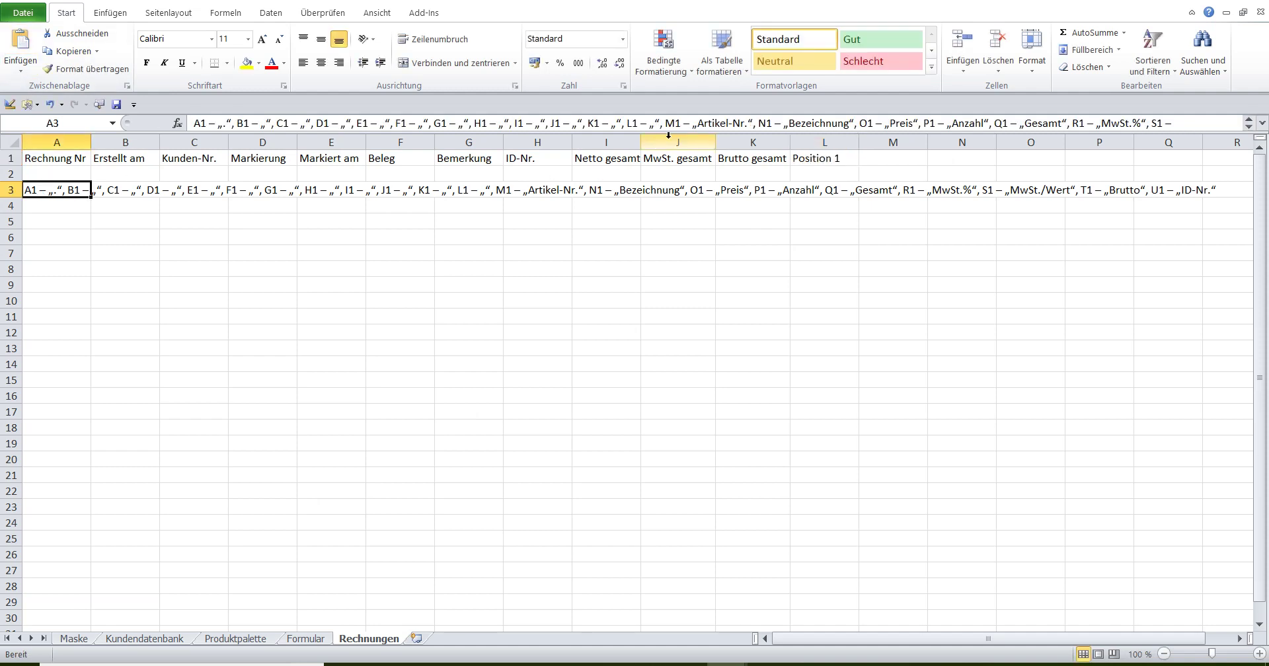
# - Move Artikel-Nr. into M1 and Bezeichnung into N1 from the A3 text
pyautogui.moveTo(697, 124); pyautogui.dragTo(745, 127)
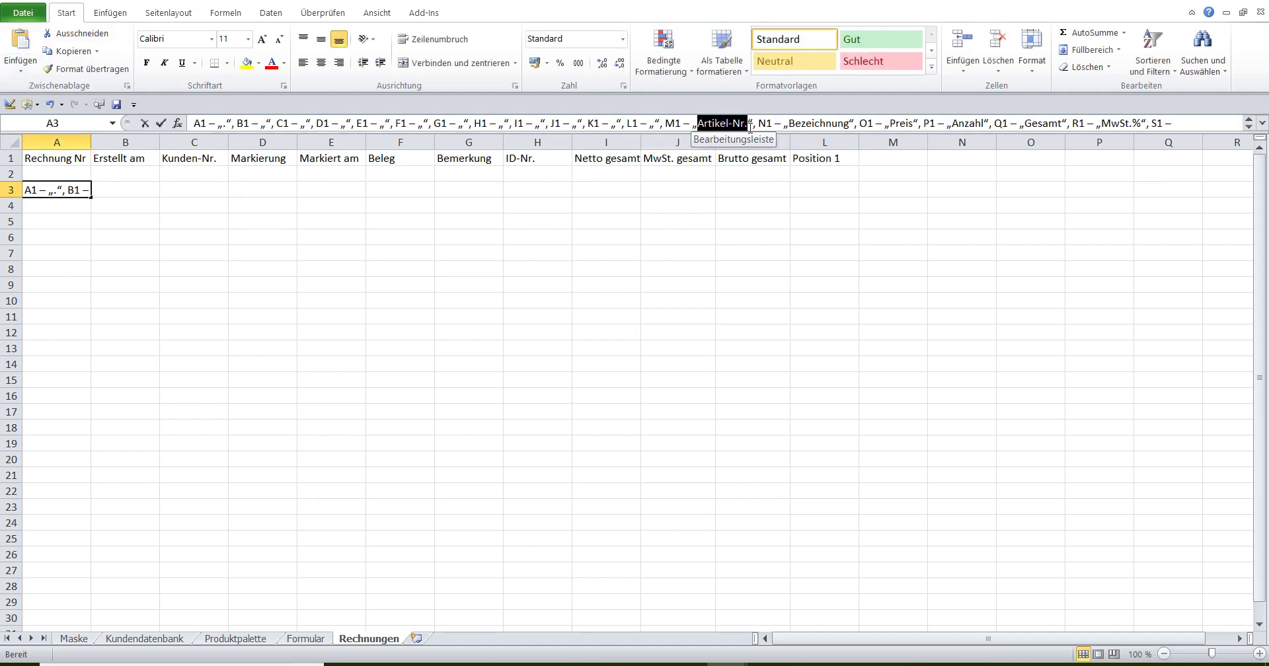
pyautogui.click(85, 40)
pyautogui.click(881, 159)
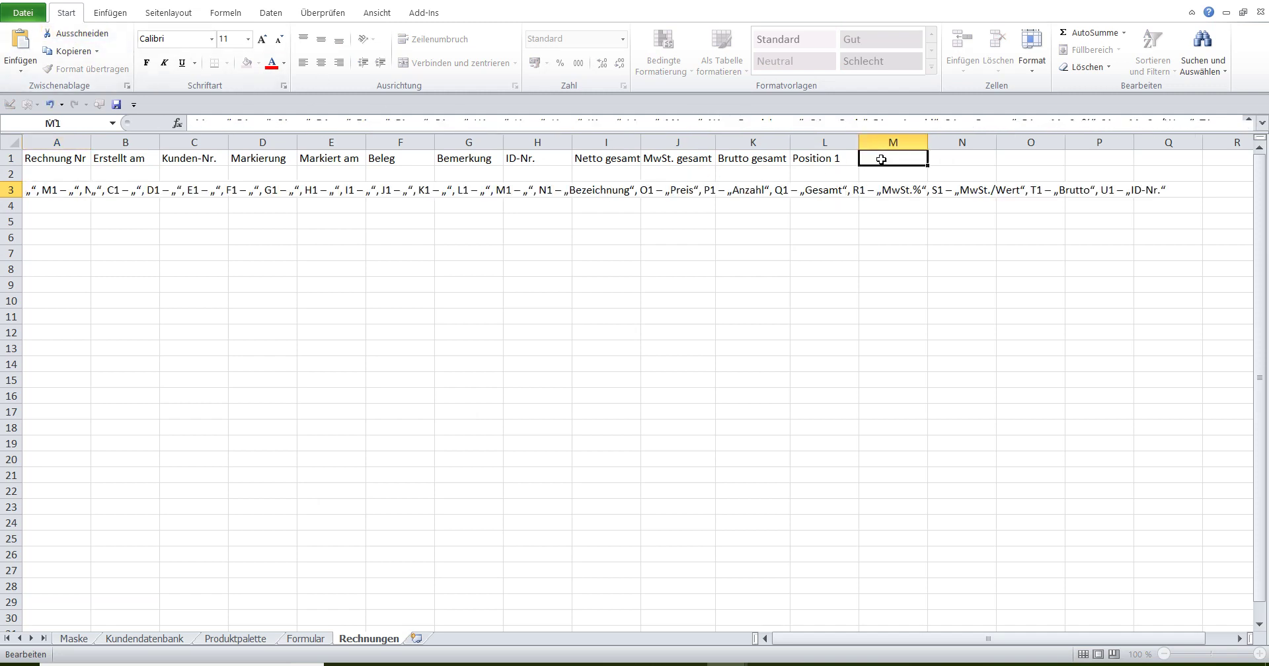
pyautogui.click(196, 120)
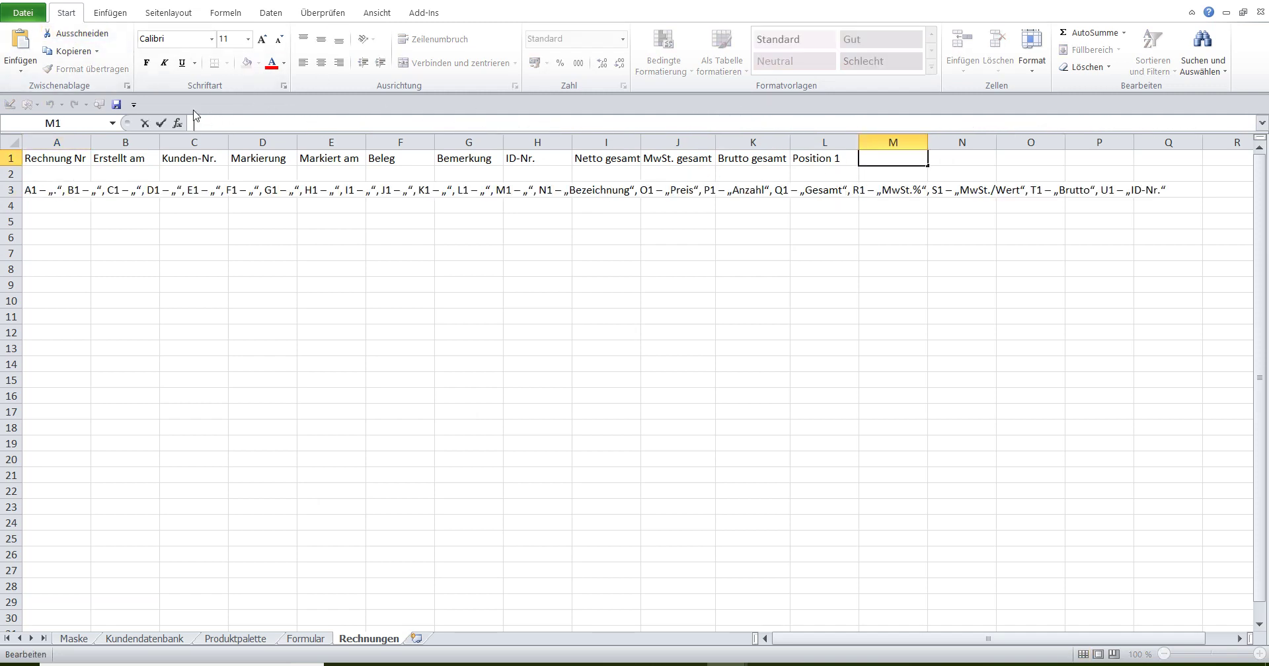
pyautogui.click(14, 43)
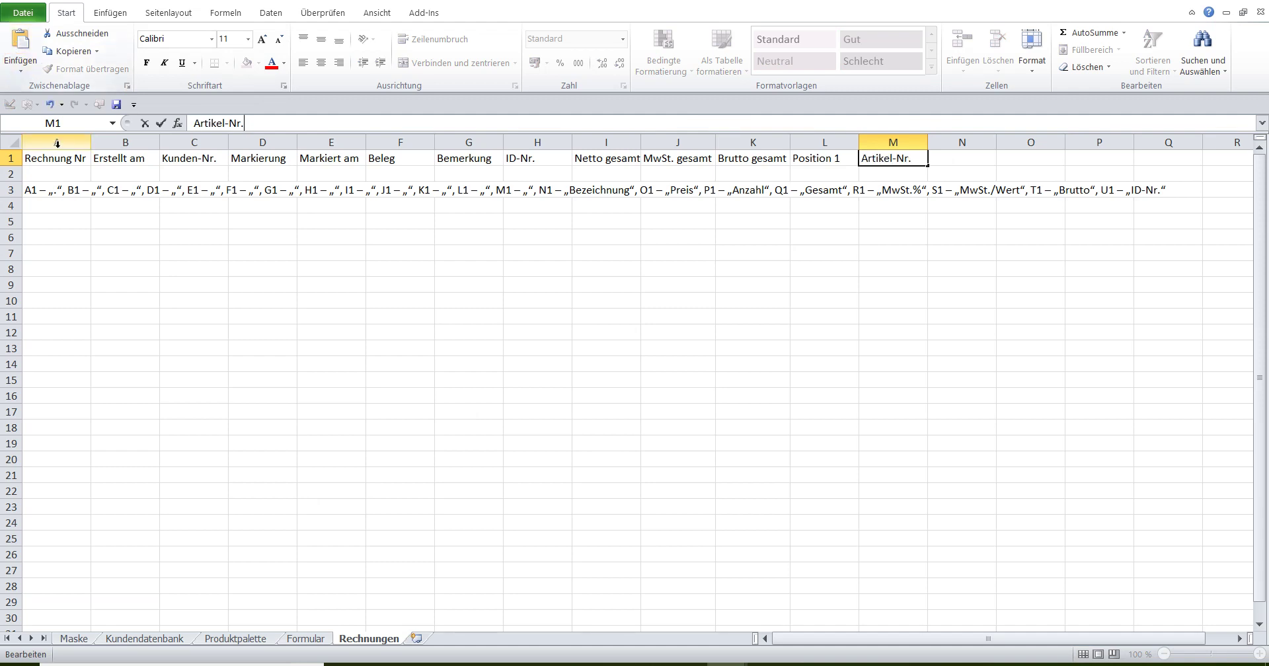
pyautogui.click(41, 192)
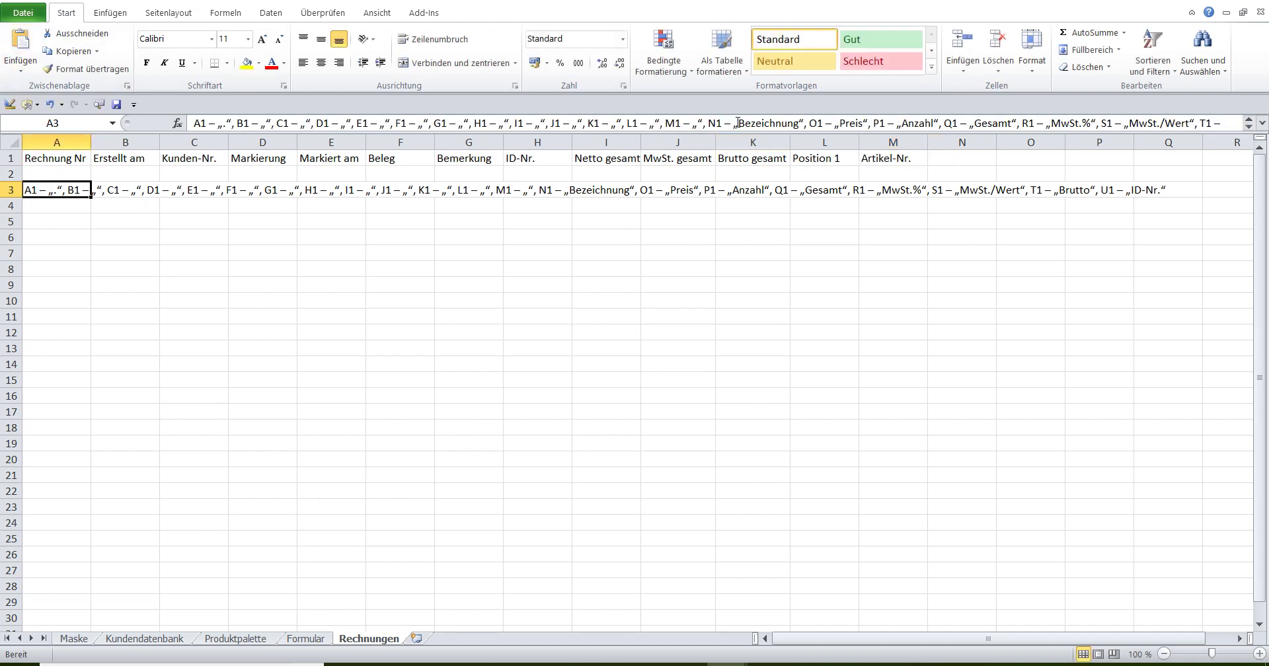
pyautogui.moveTo(738, 123); pyautogui.dragTo(795, 124)
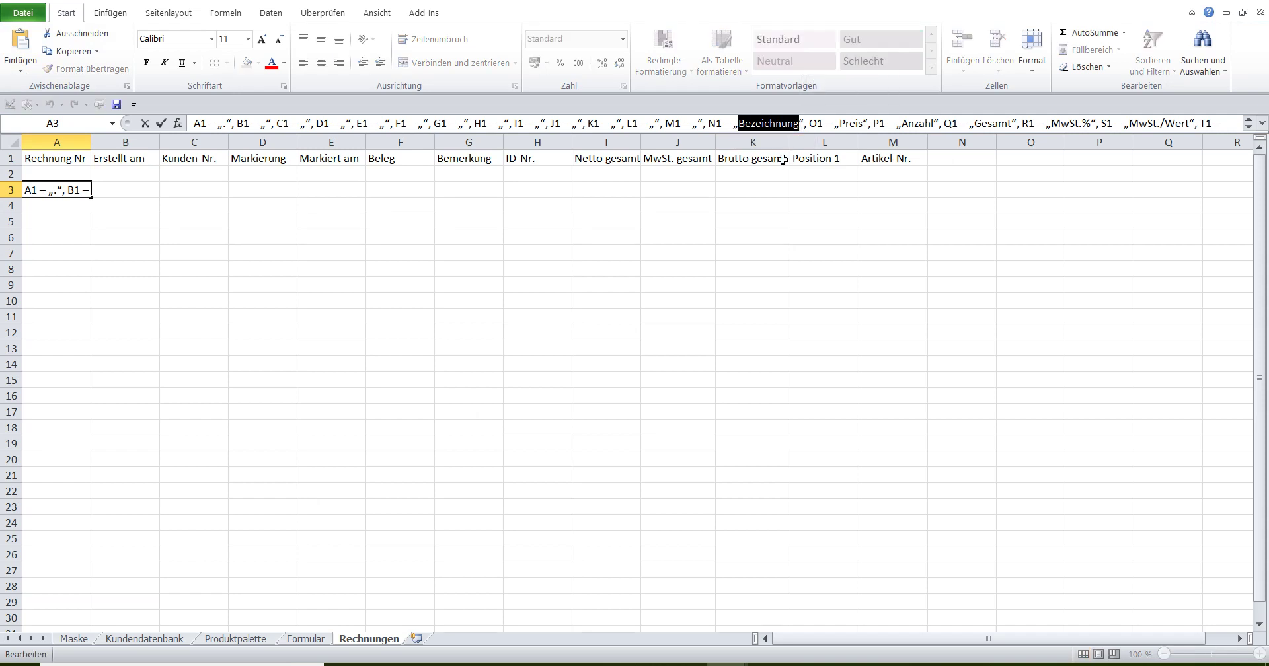
pyautogui.click(76, 33)
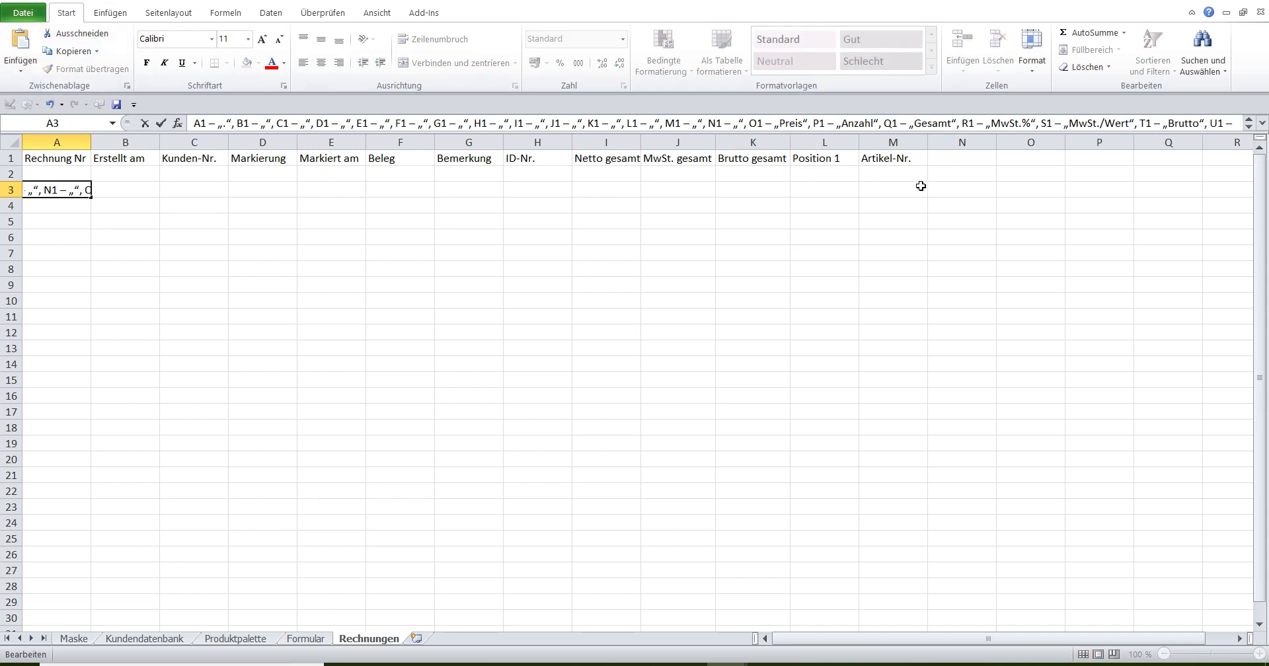
pyautogui.click(951, 161)
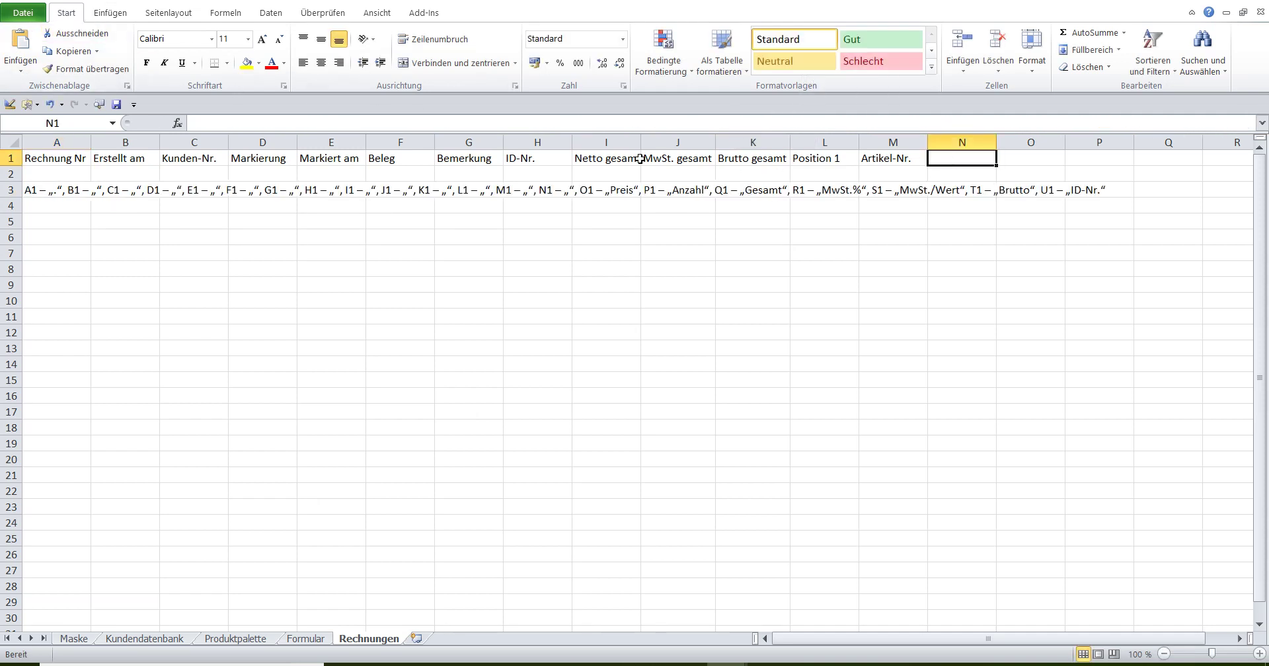
pyautogui.click(224, 126)
pyautogui.click(20, 41)
pyautogui.write('Bezeichnung')
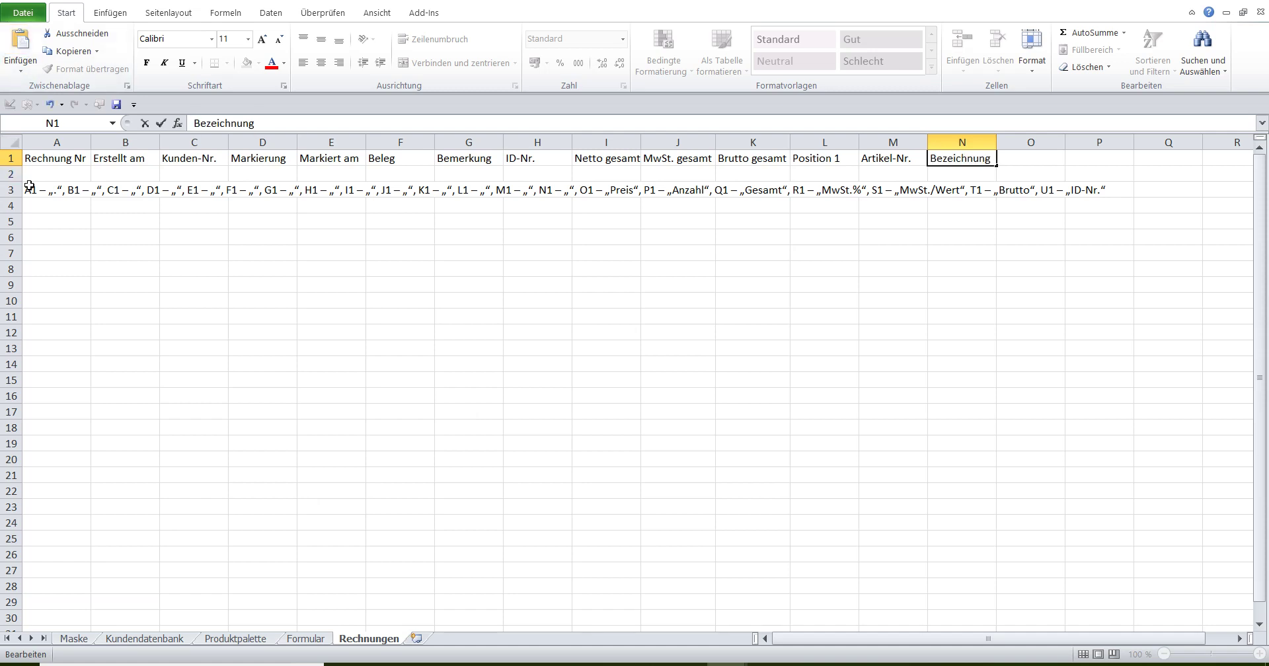
pyautogui.click(30, 186)
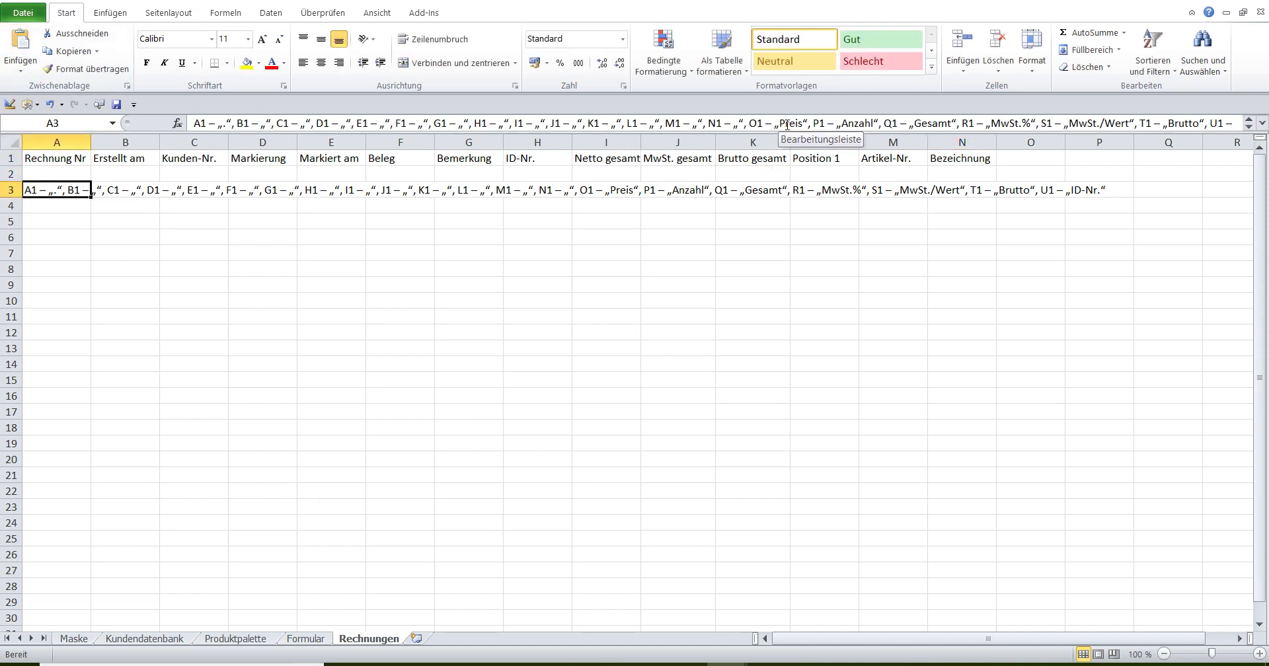
# - Move Preis into O1 and Anzahl into P1 from the A3 text
pyautogui.moveTo(780, 125); pyautogui.dragTo(802, 125)
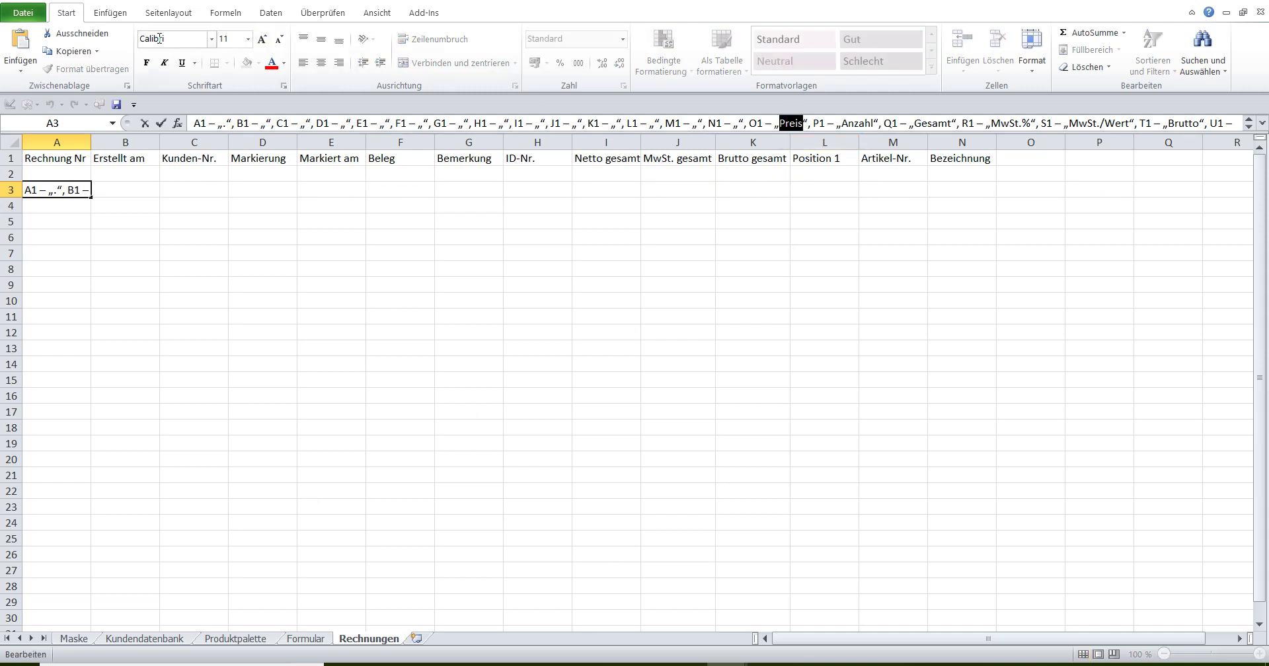
pyautogui.click(73, 33)
pyautogui.click(1032, 159)
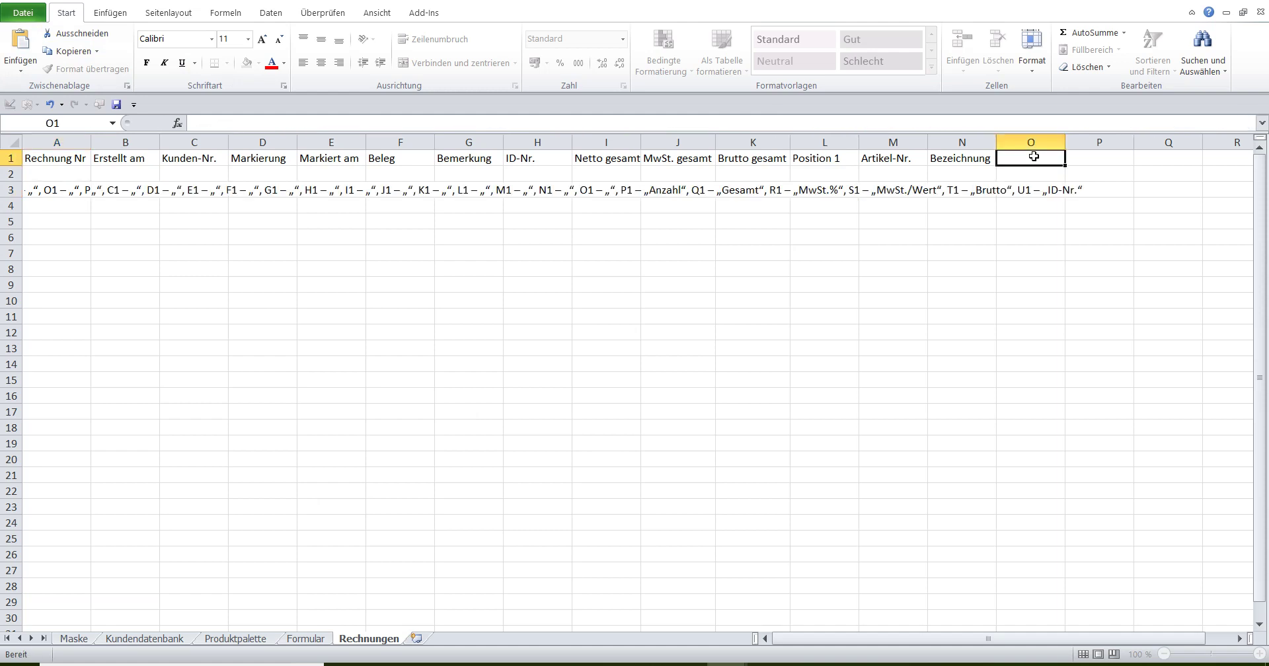
pyautogui.click(247, 116)
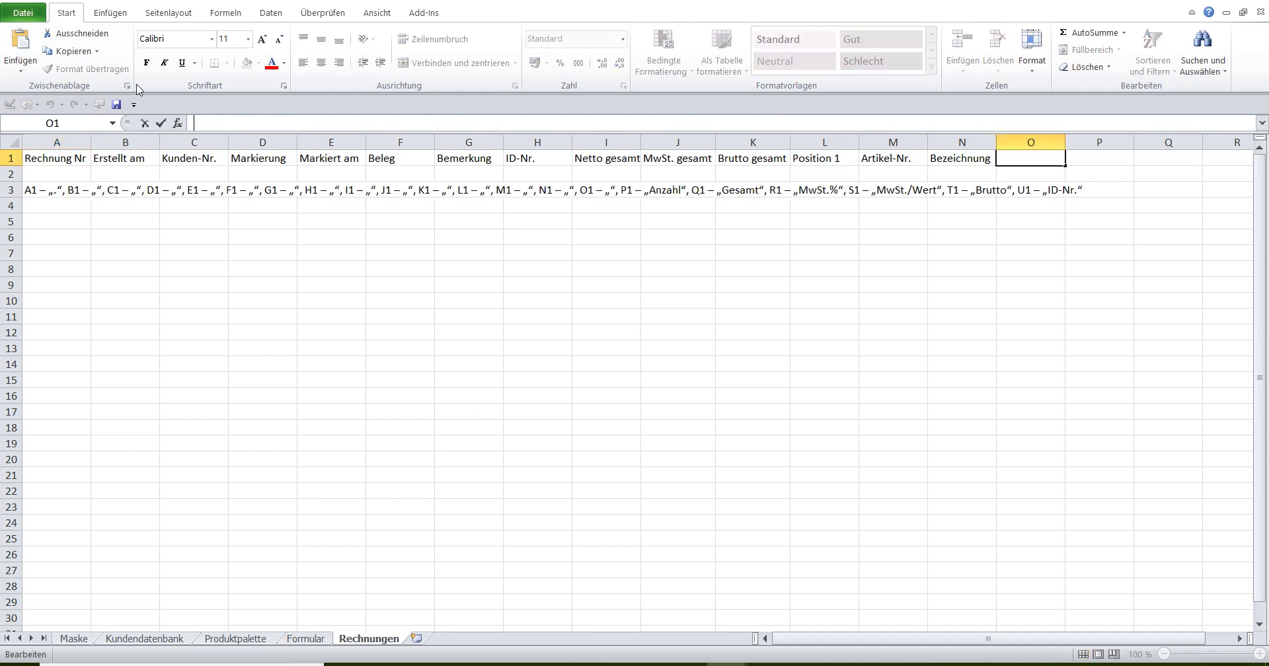
pyautogui.click(22, 51)
pyautogui.write('Preis')
pyautogui.click(43, 188)
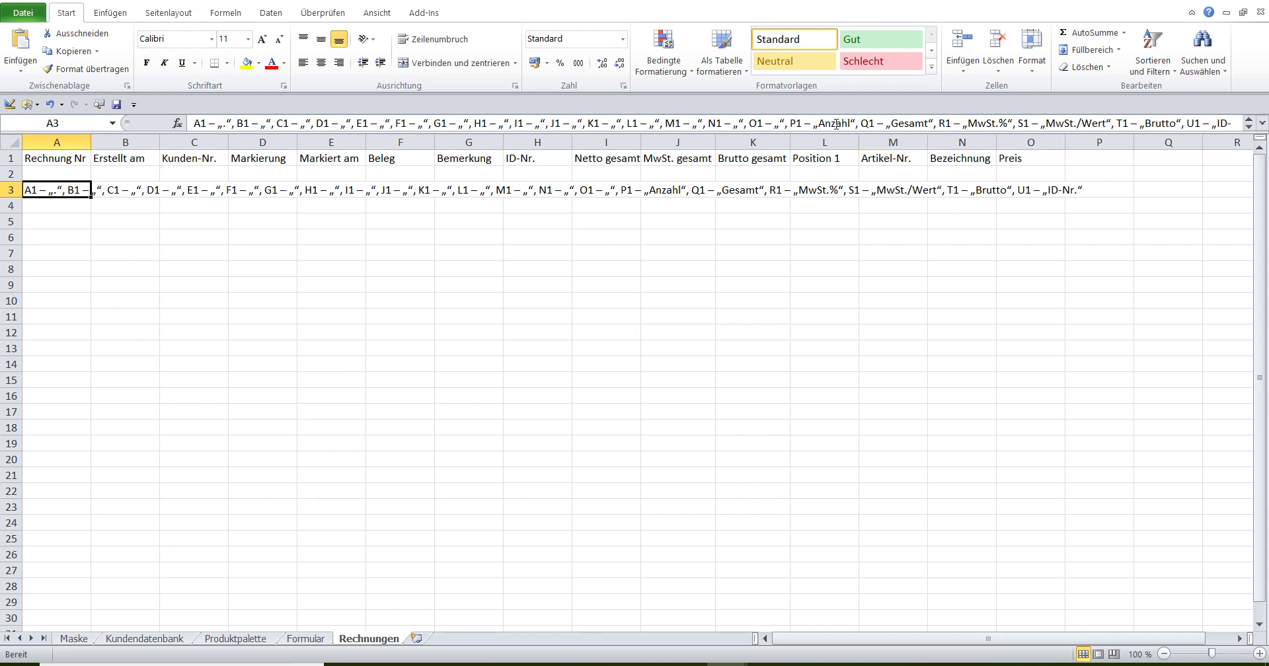
pyautogui.moveTo(818, 123); pyautogui.dragTo(856, 123)
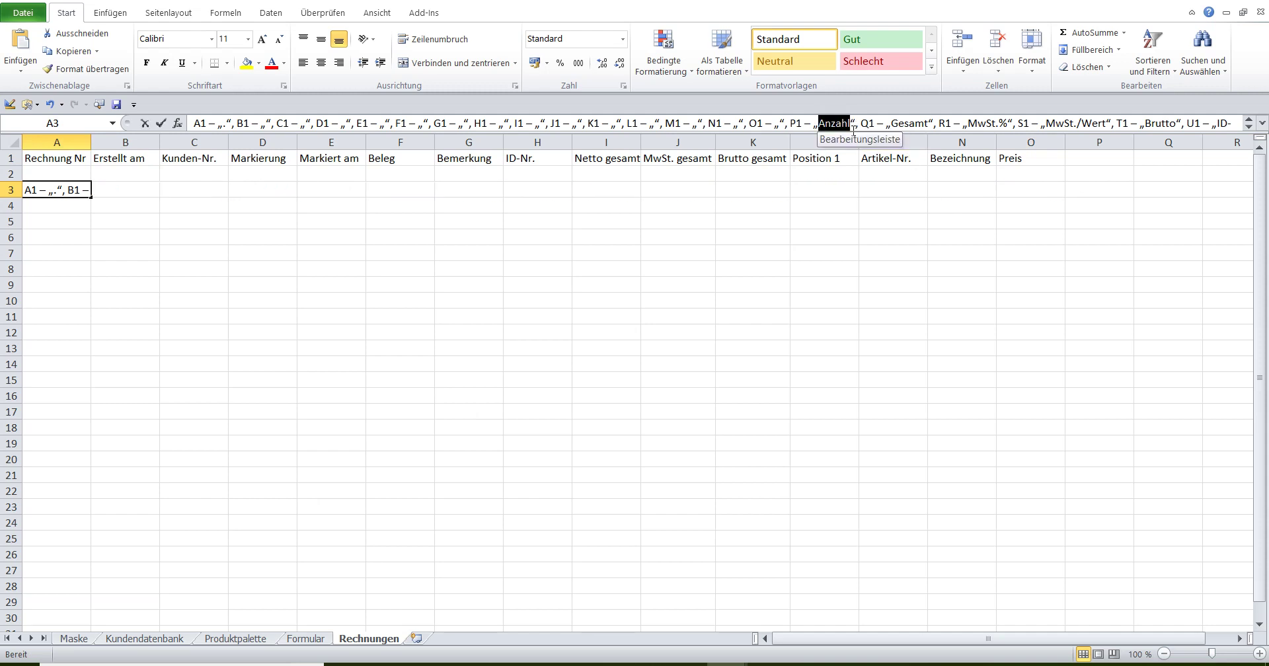
pyautogui.click(75, 35)
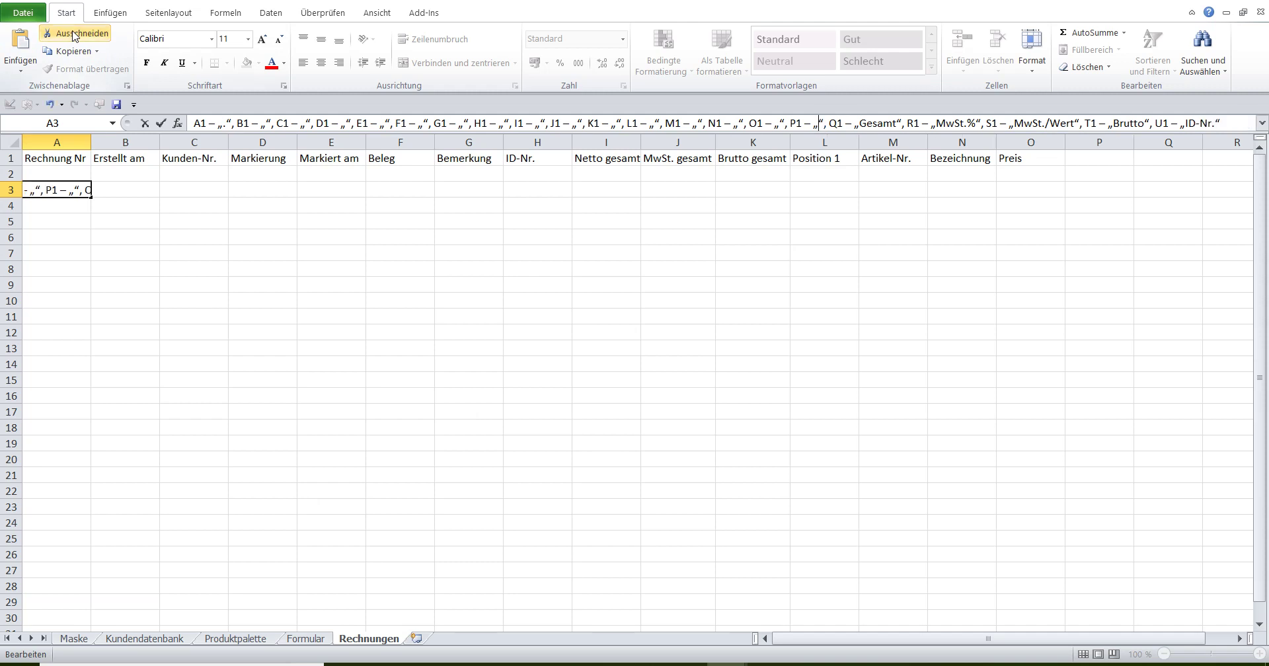
pyautogui.click(1084, 157)
pyautogui.click(247, 124)
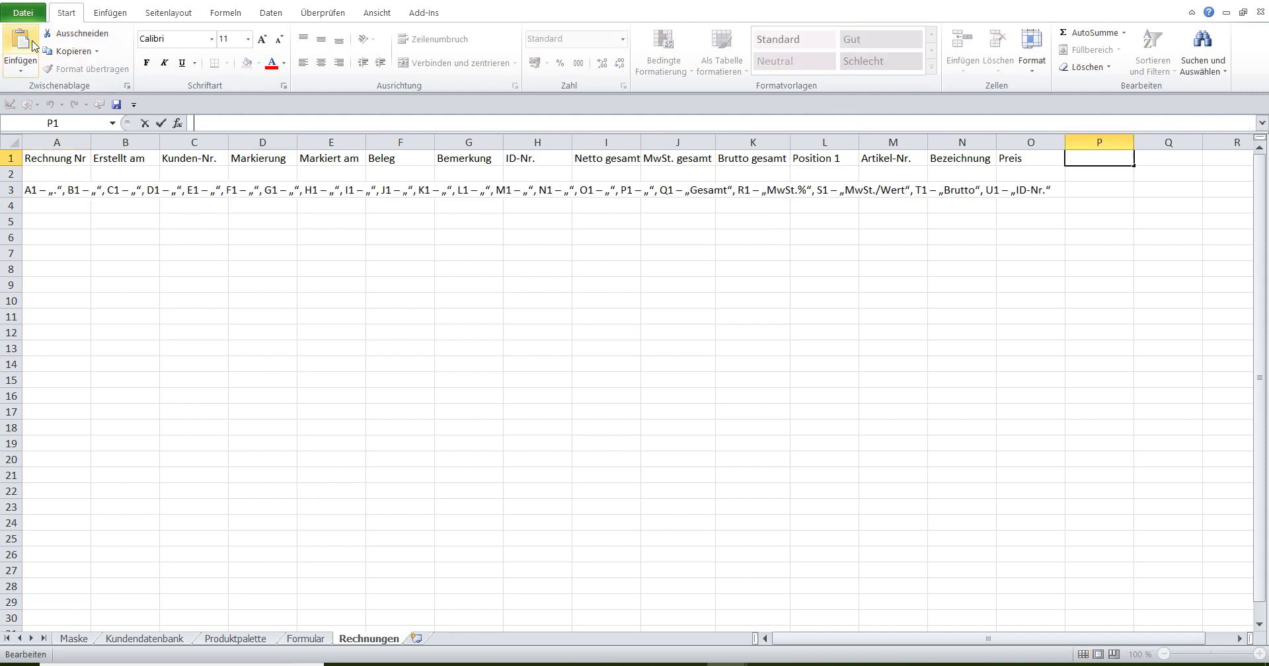
pyautogui.click(12, 38)
pyautogui.click(27, 186)
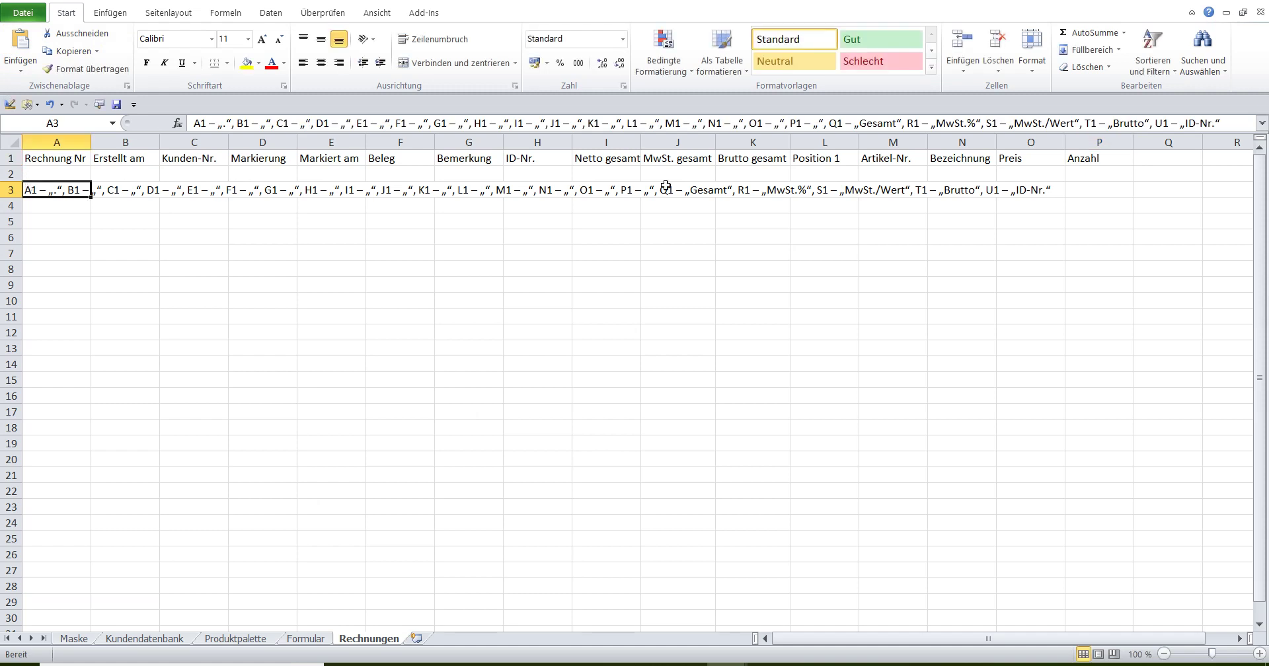
# - Cut 'Gesamt' from the A3 helper text and paste it as the Q1 heading
pyautogui.moveTo(860, 123); pyautogui.dragTo(897, 124)
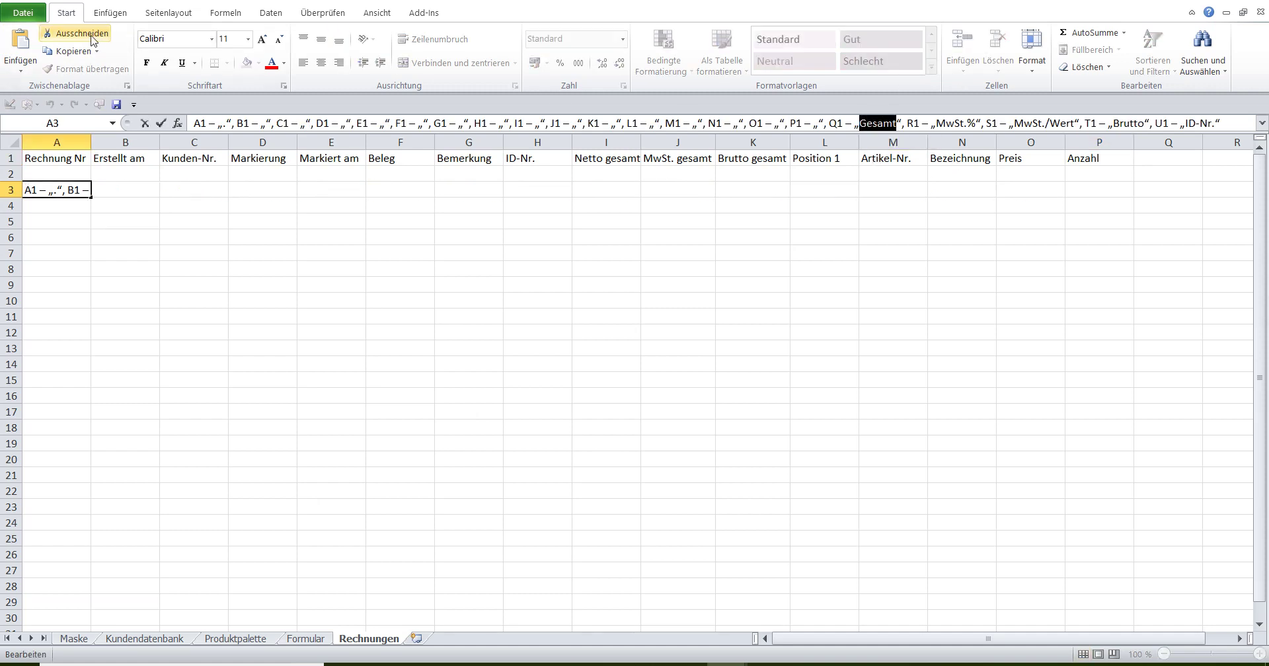
pyautogui.click(74, 33)
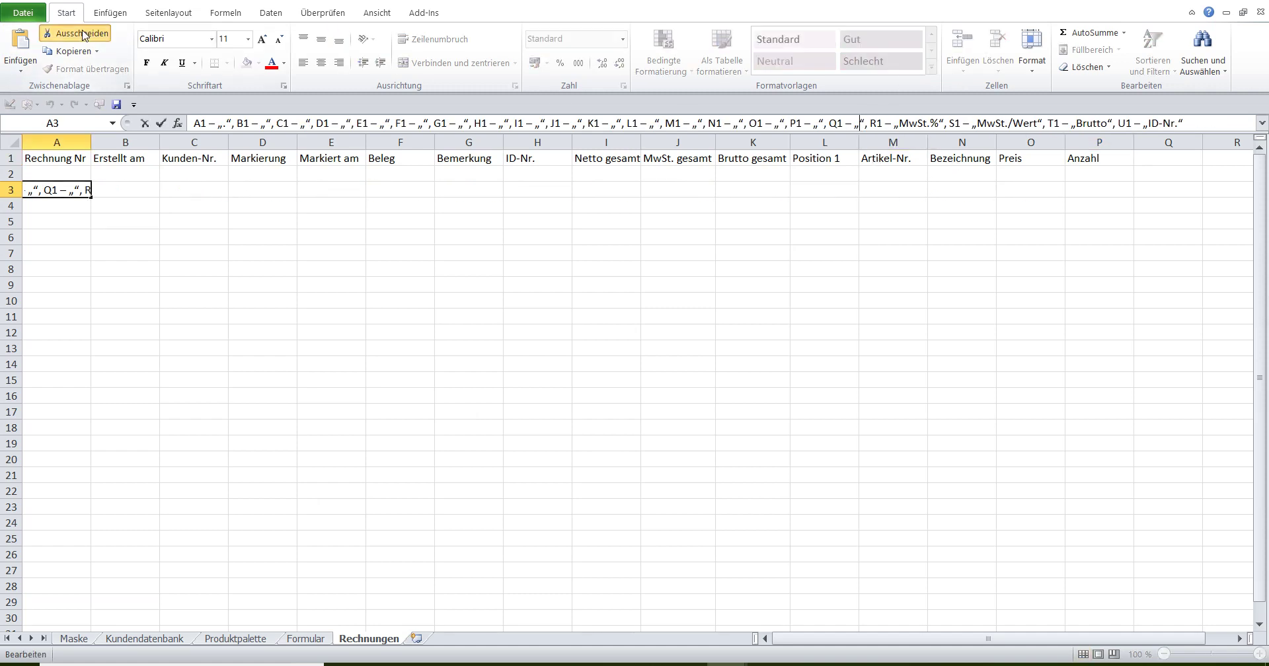
pyautogui.click(1152, 158)
pyautogui.click(217, 122)
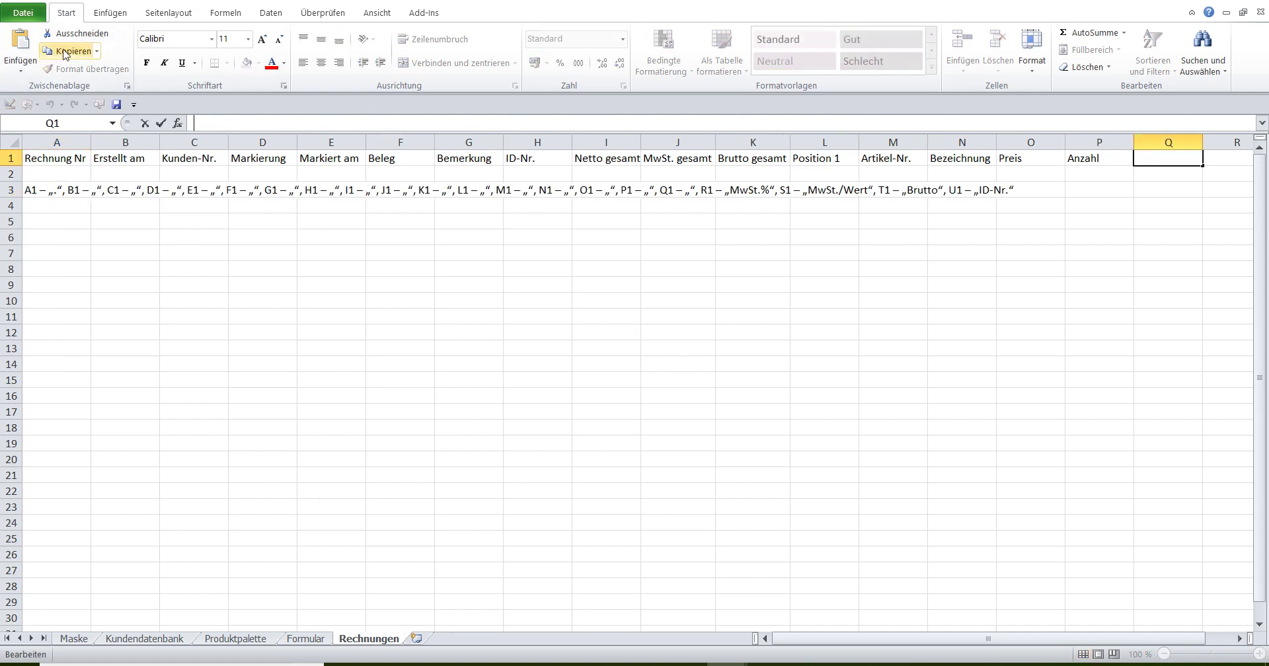
pyautogui.click(23, 40)
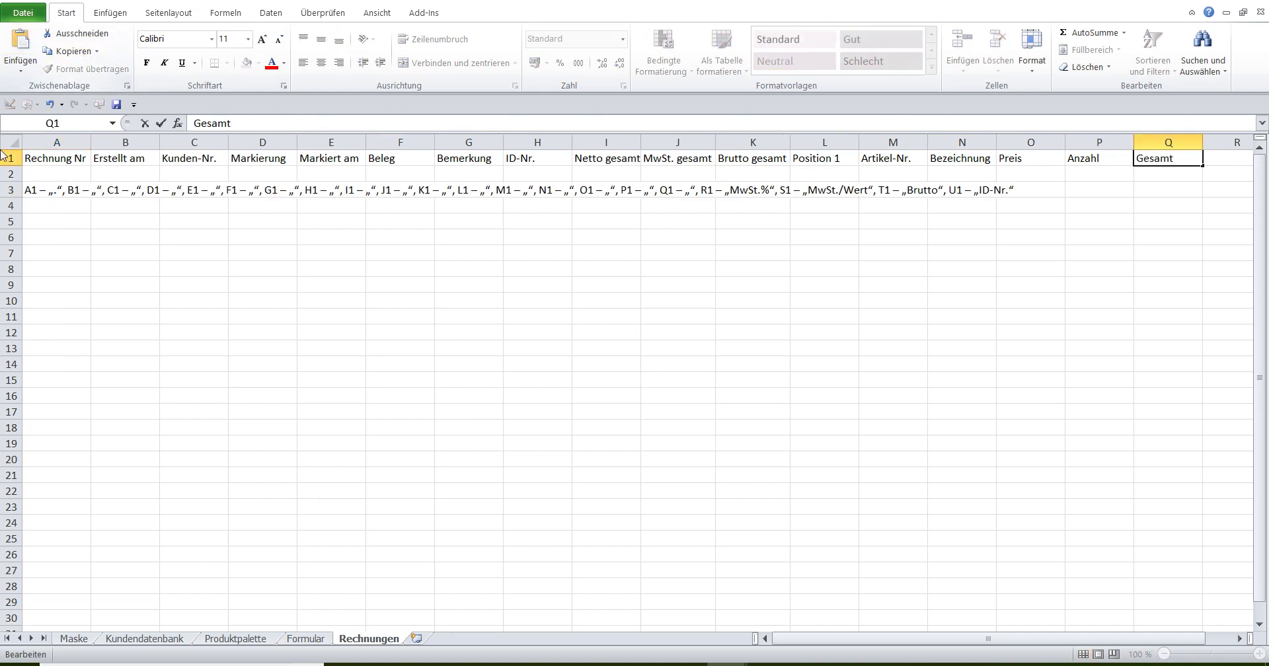
pyautogui.click(38, 189)
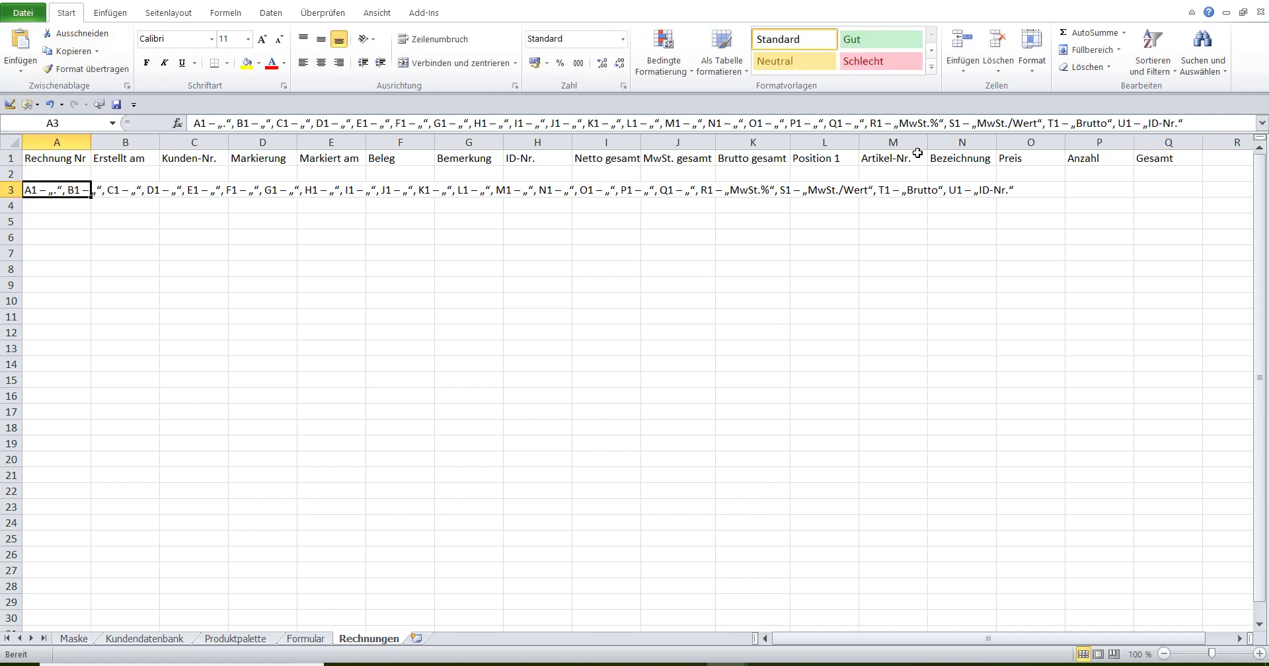
# - Cut 'MwSt.%' from the helper text and paste it as the R1 heading
pyautogui.moveTo(899, 123); pyautogui.dragTo(945, 123)
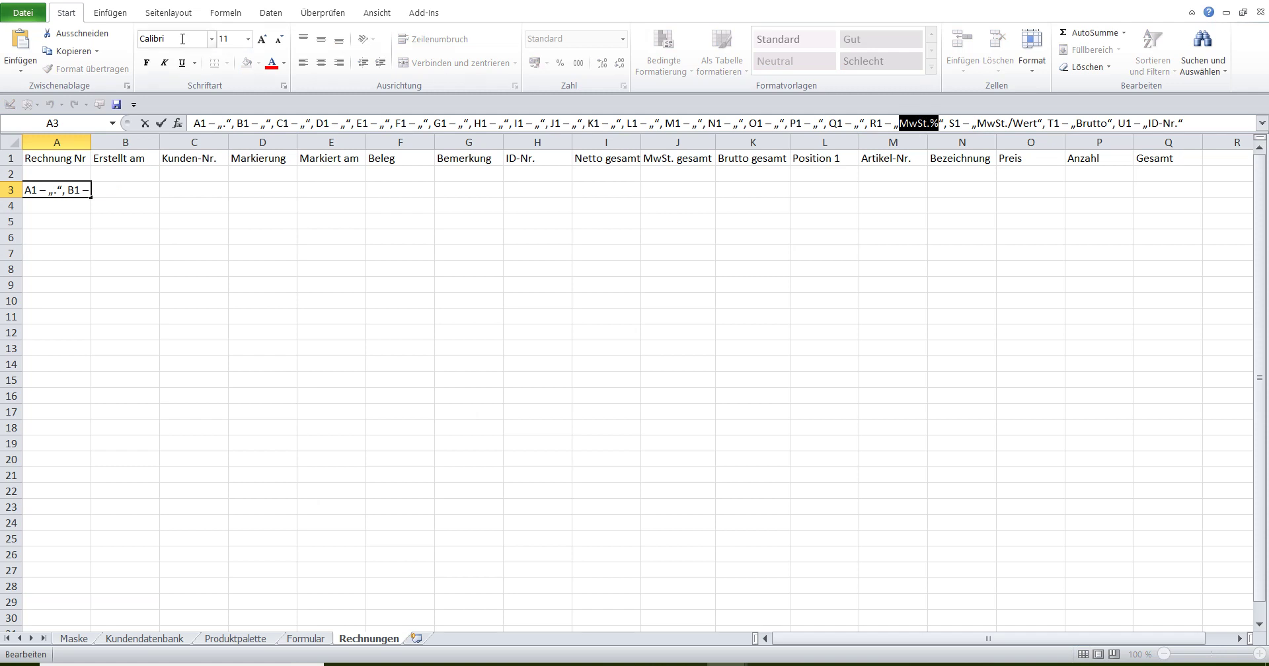
pyautogui.click(78, 35)
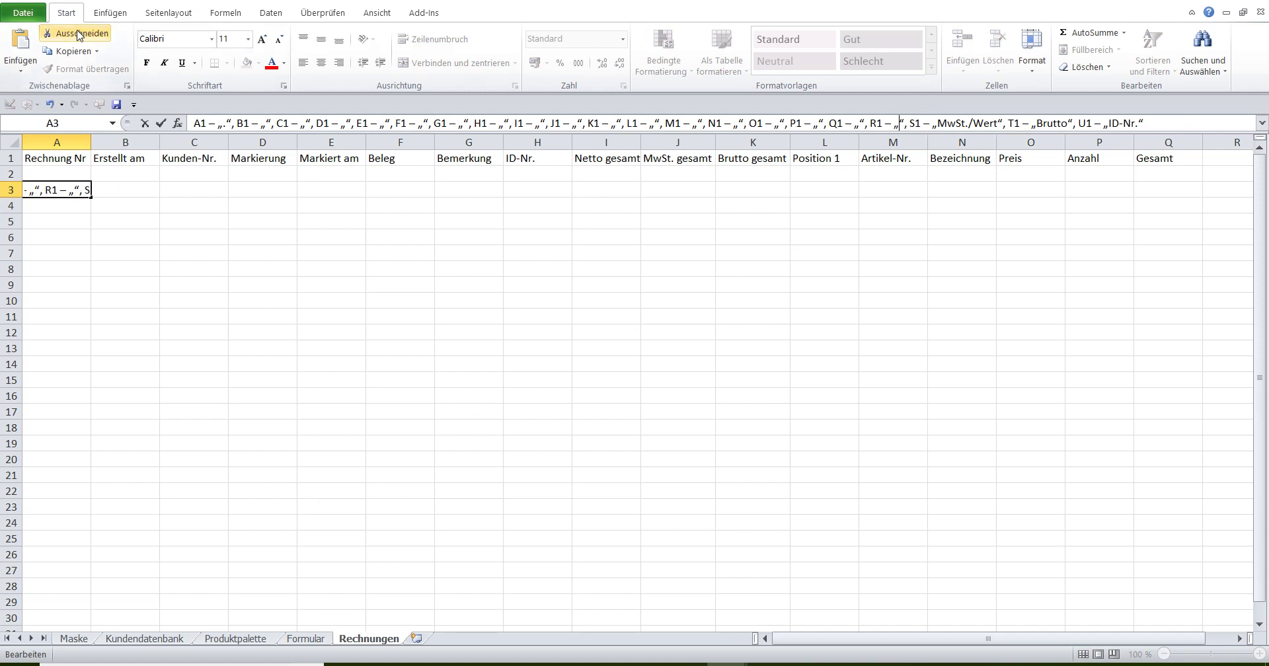
pyautogui.click(1217, 162)
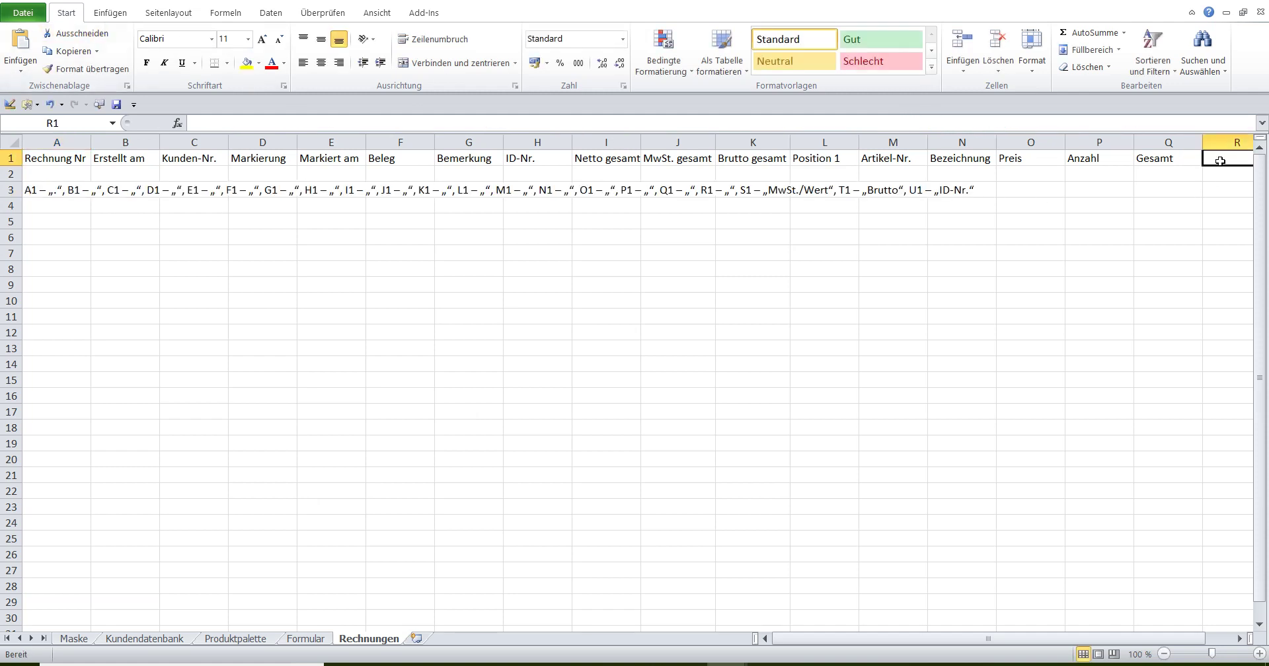
pyautogui.click(236, 123)
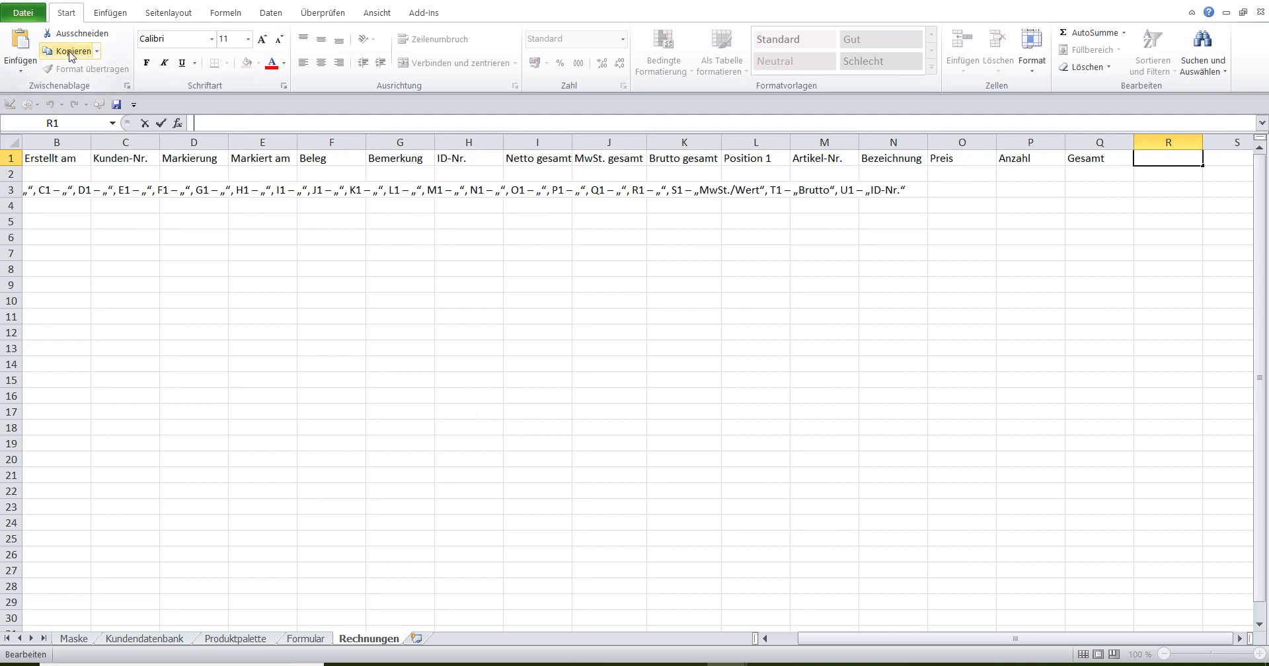
pyautogui.click(22, 41)
pyautogui.click(487, 246)
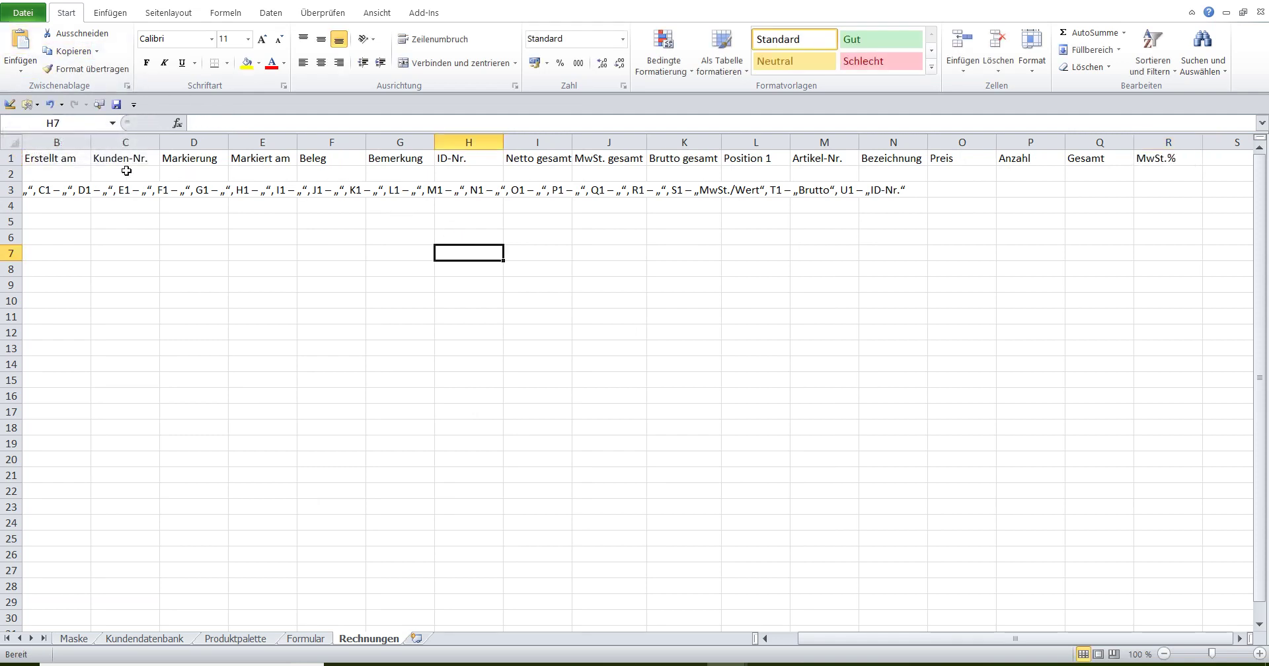
# - Cut 'MwSt./Wert' from the helper text and paste it into cell S1
pyautogui.click(50, 189)
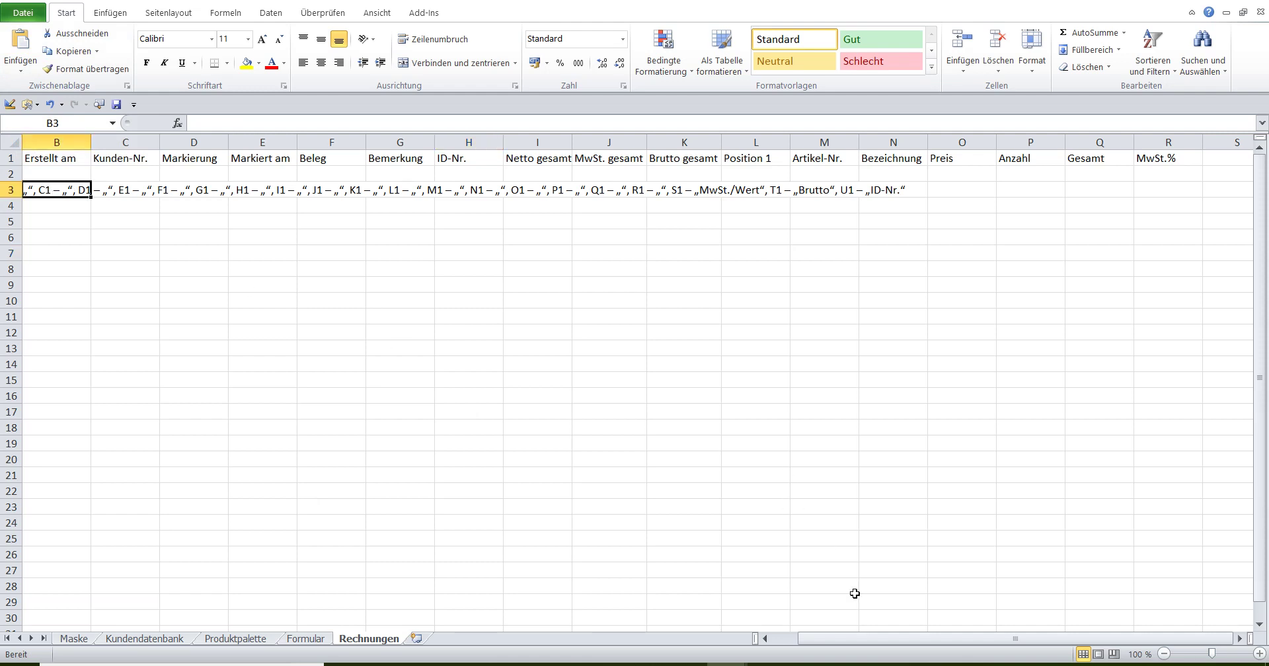
pyautogui.moveTo(875, 639); pyautogui.dragTo(787, 616)
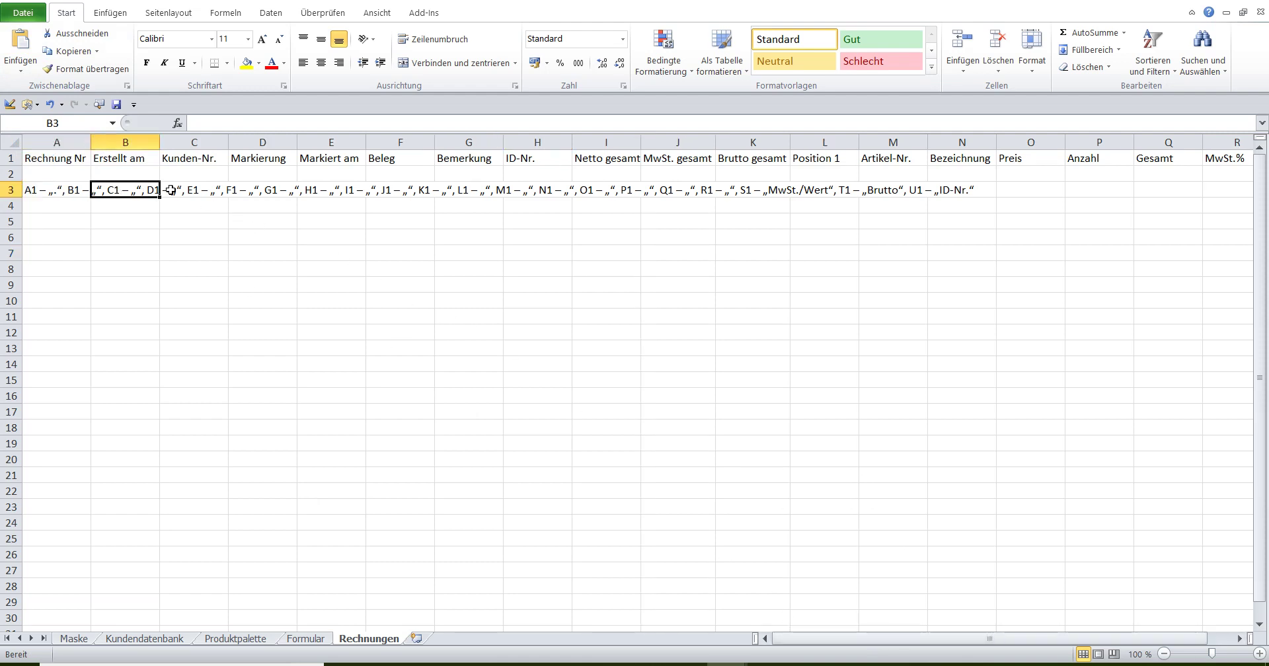
pyautogui.click(38, 189)
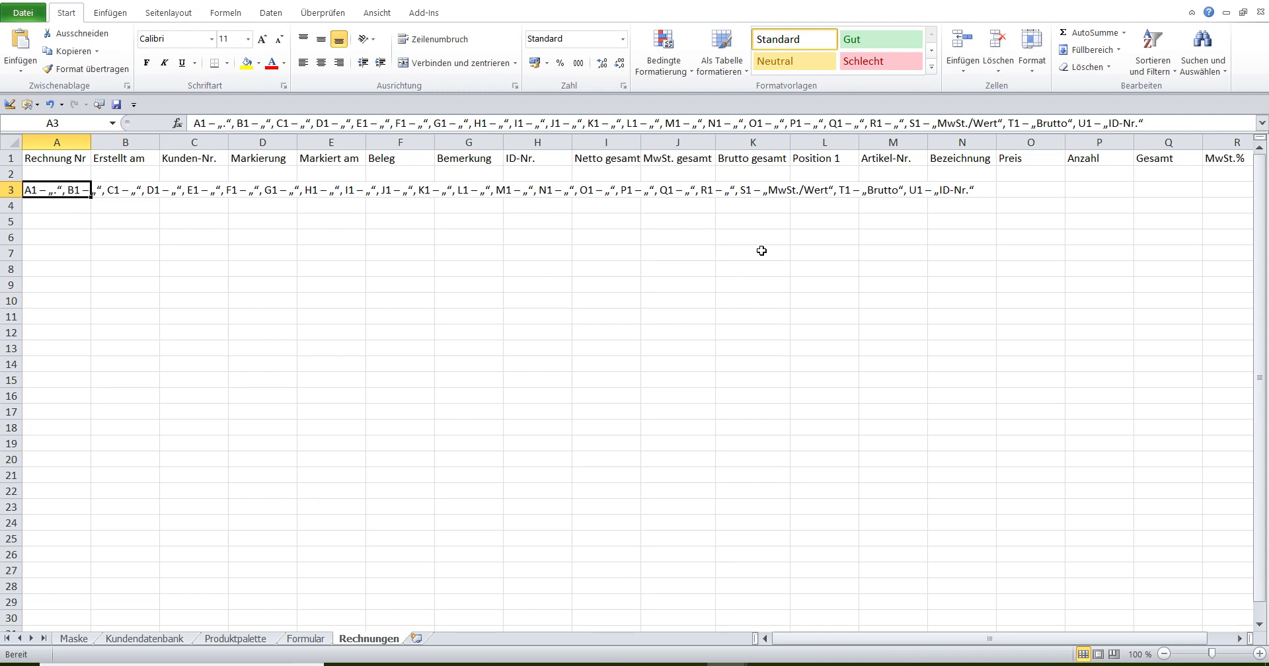
pyautogui.moveTo(937, 123); pyautogui.dragTo(992, 121)
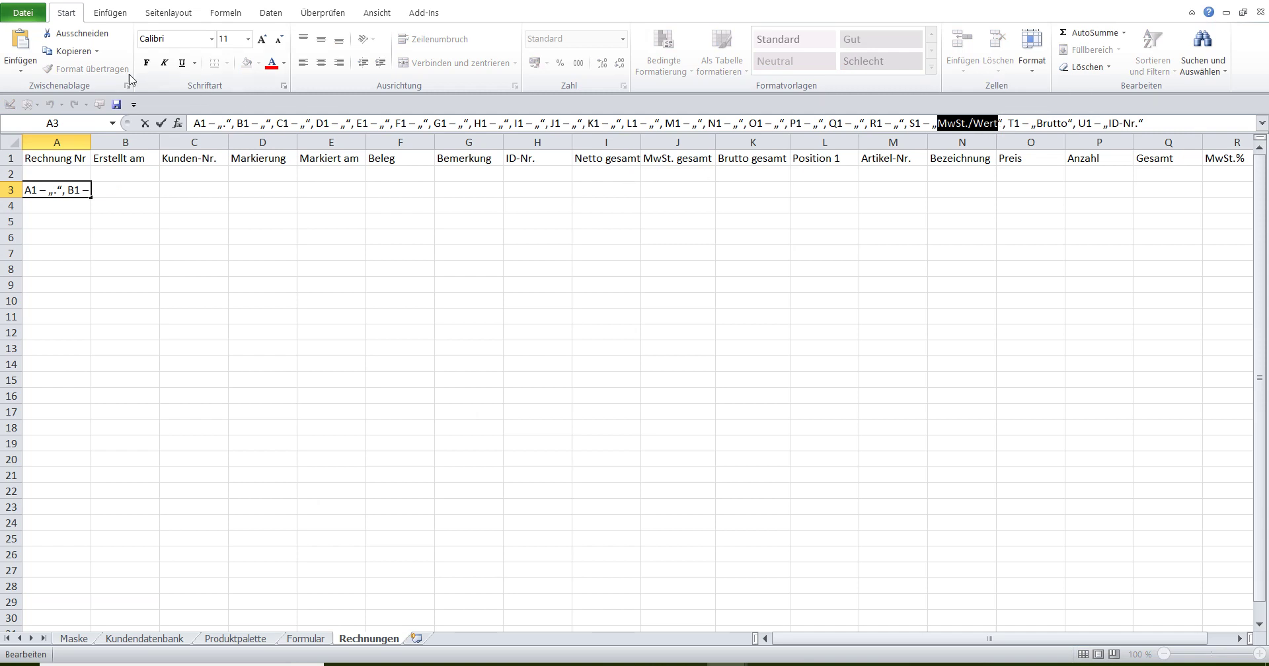
pyautogui.click(75, 35)
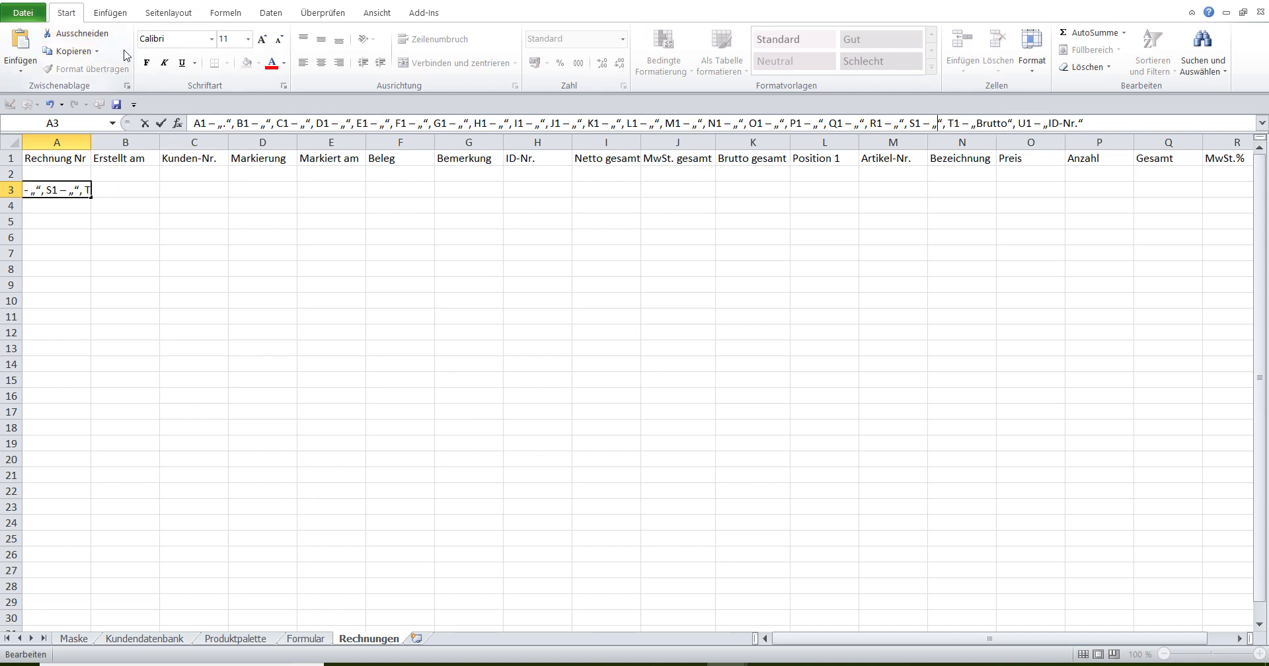
pyautogui.click(1240, 638)
pyautogui.click(1239, 638)
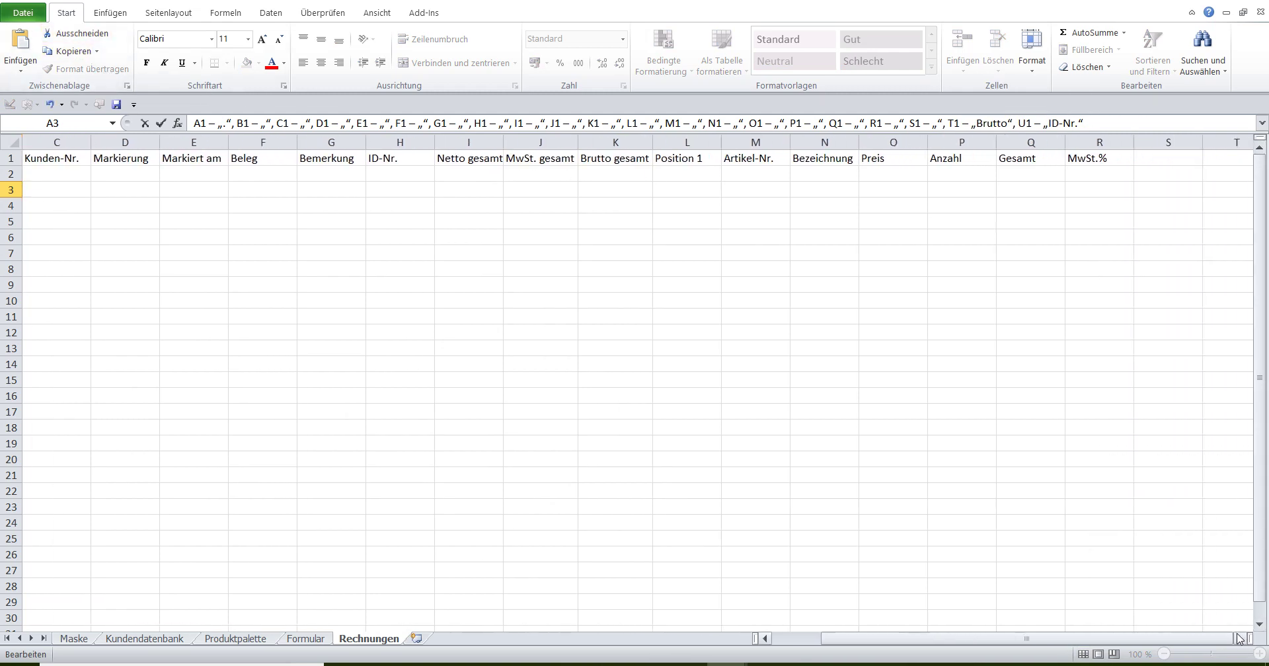
pyautogui.click(1155, 157)
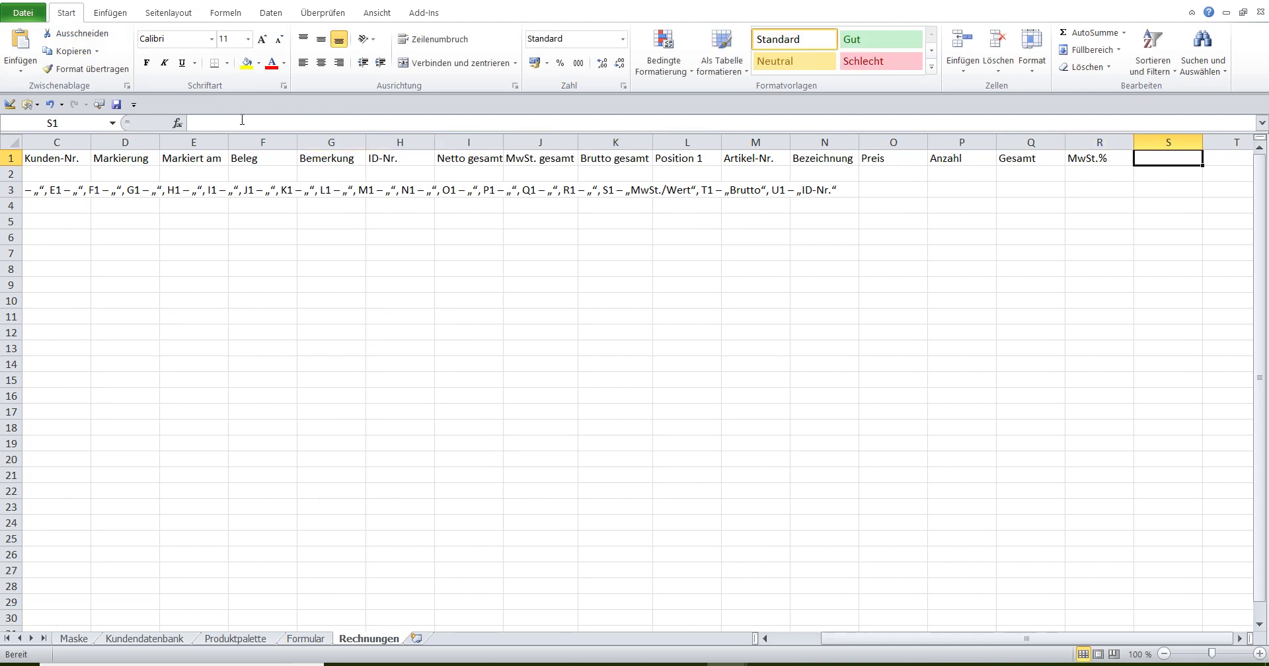
pyautogui.press('F2')
pyautogui.click(22, 46)
pyautogui.write('MwSt./Wert')
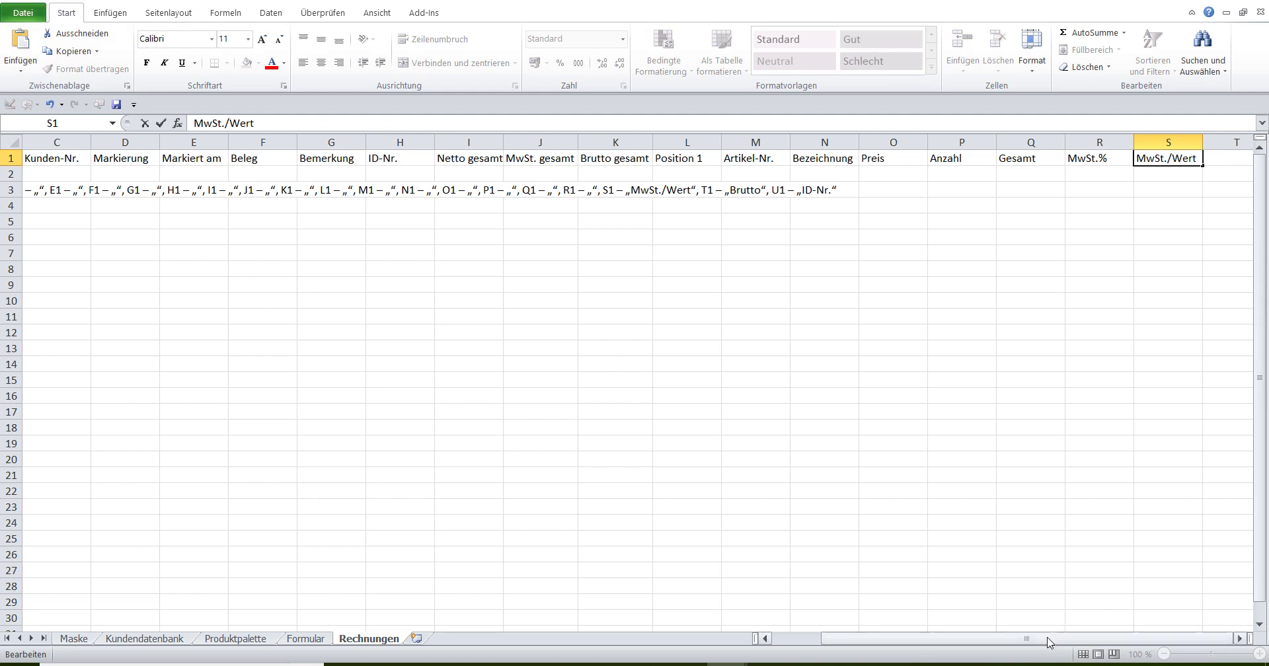
pyautogui.moveTo(1046, 639); pyautogui.dragTo(998, 638)
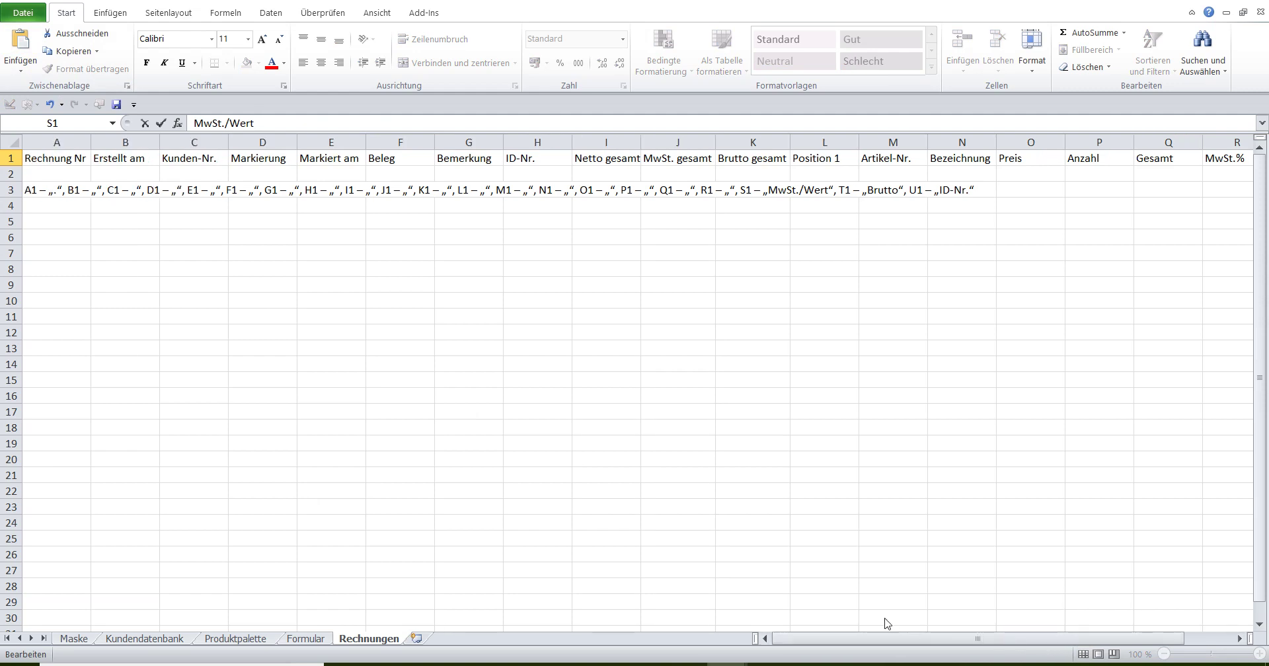
# - Confirm S1, then cut the word 'Brutto' out of the A3 helper text
pyautogui.click(35, 190)
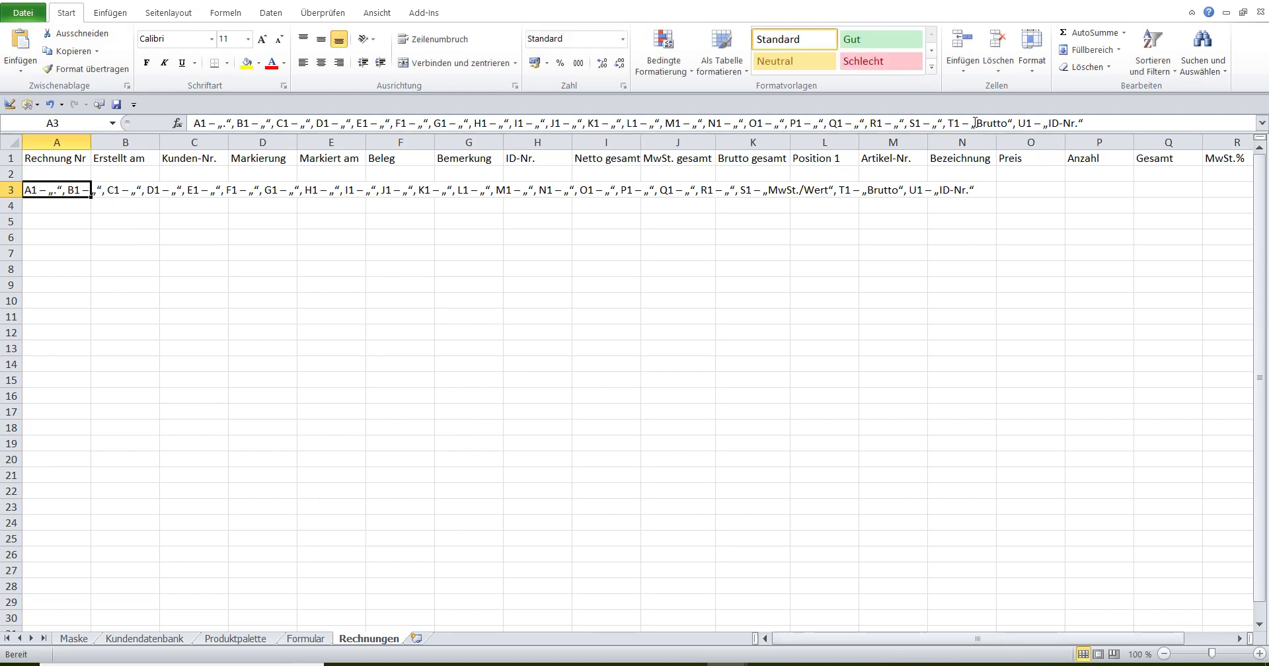
pyautogui.moveTo(971, 123); pyautogui.dragTo(1007, 123)
pyautogui.hotkey('ctrl', 'c')
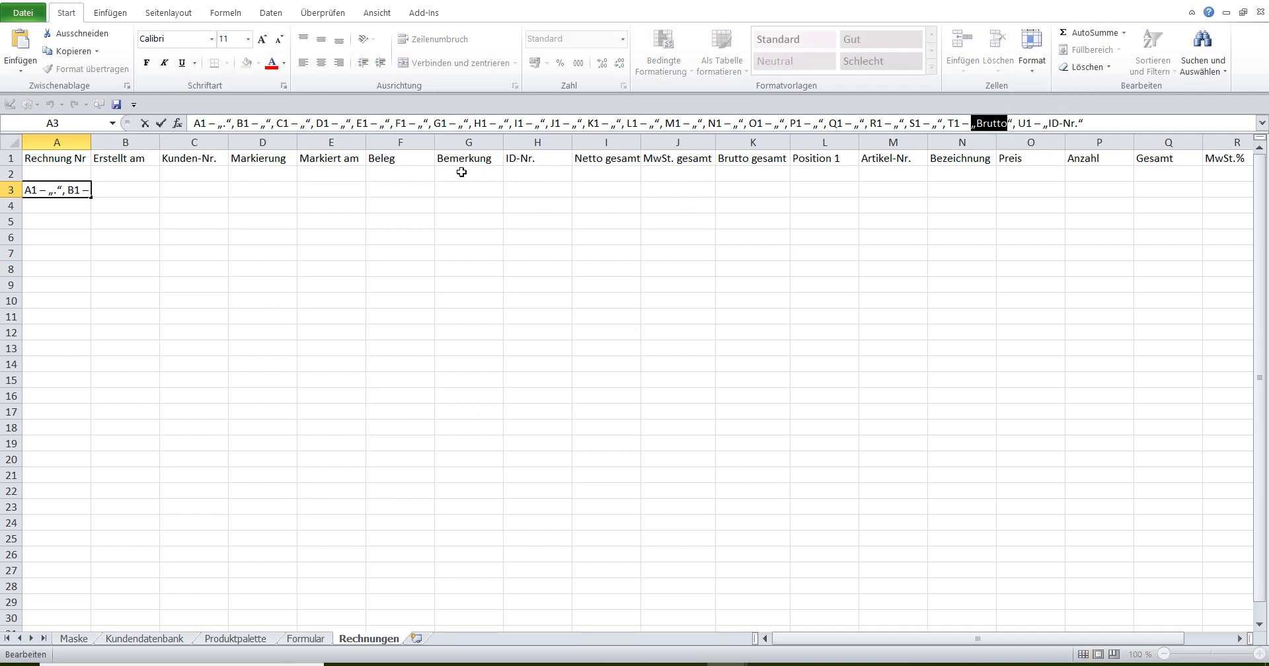
pyautogui.click(961, 142)
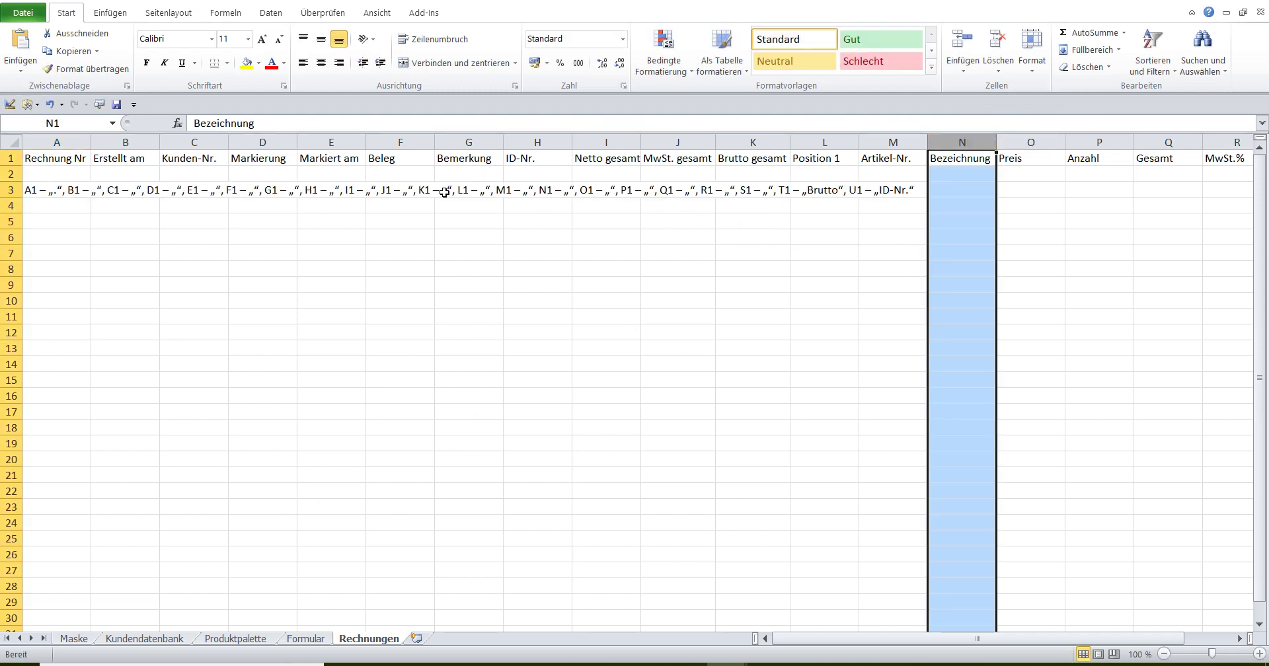
pyautogui.click(42, 190)
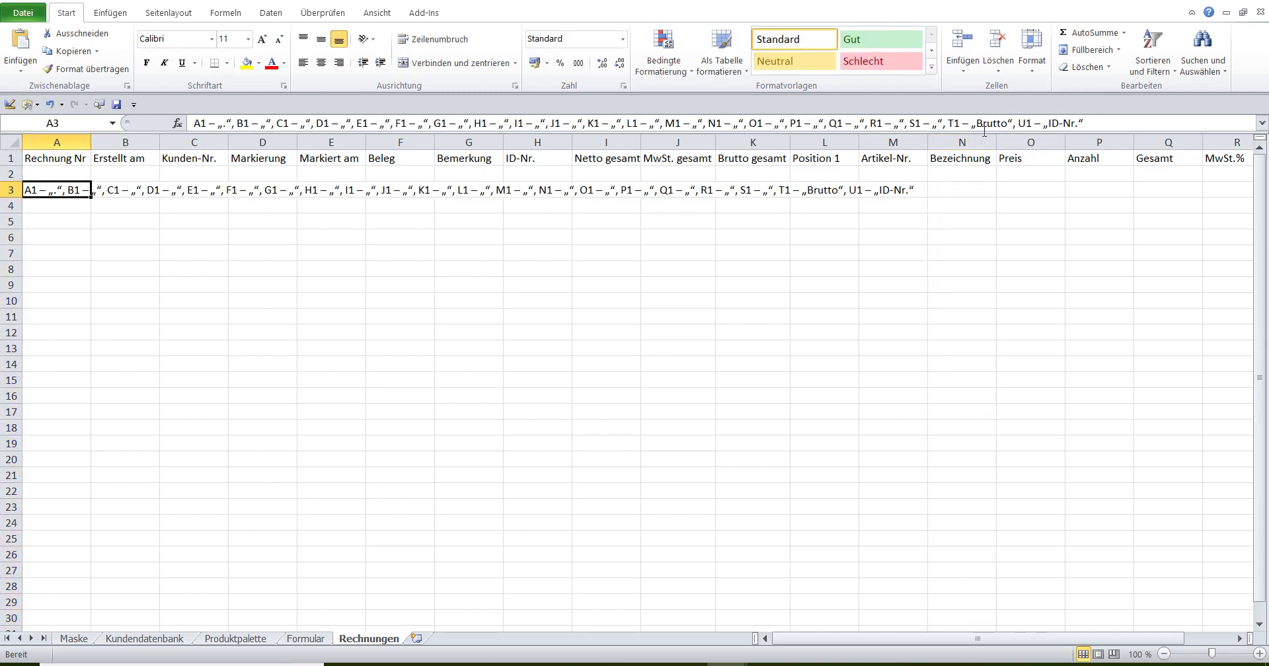
pyautogui.moveTo(976, 123); pyautogui.dragTo(1007, 123)
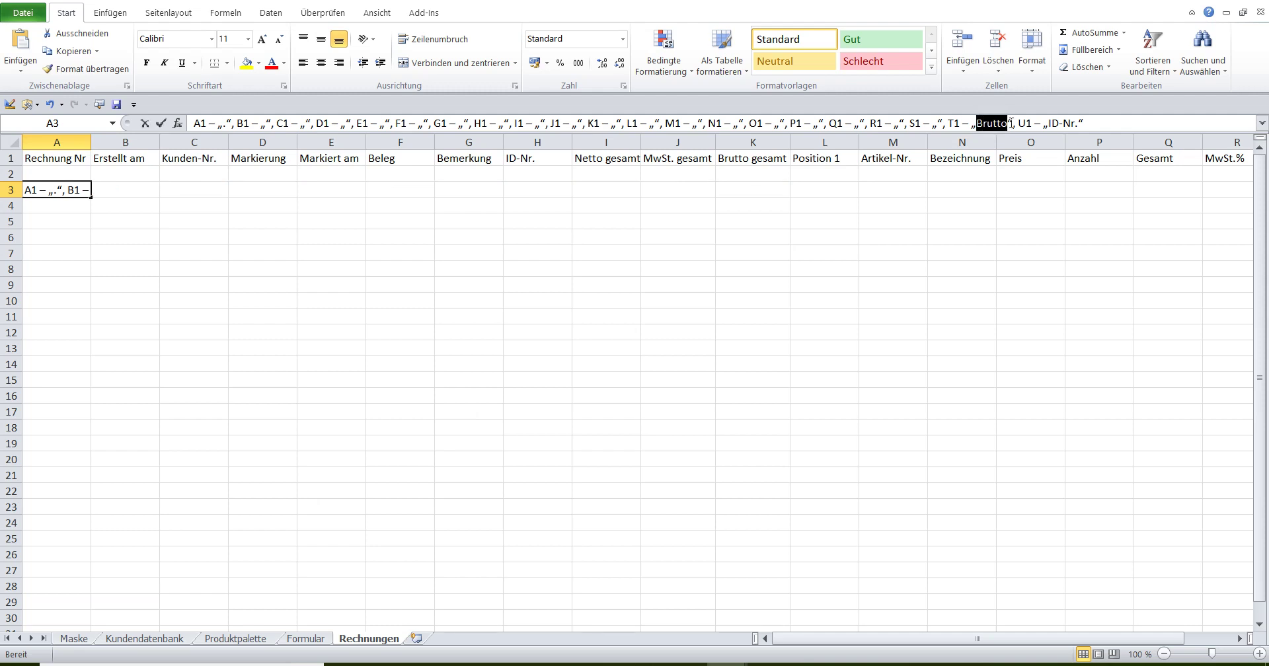
pyautogui.click(96, 34)
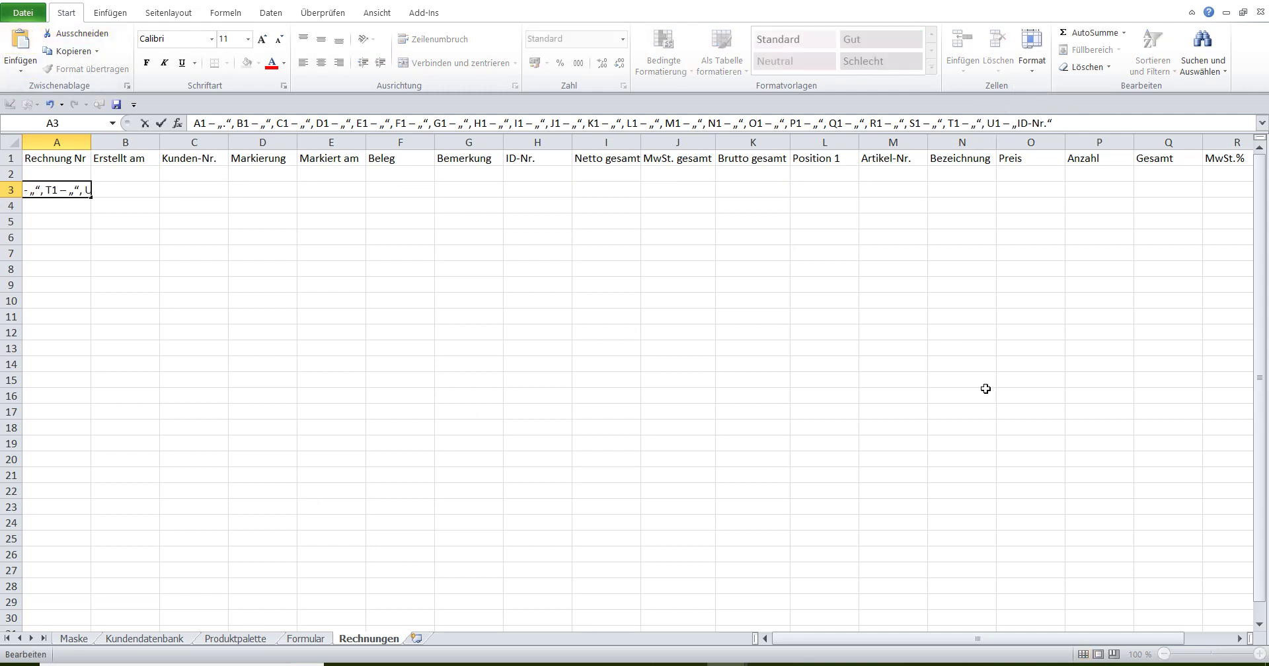
# - Paste 'Brutto' as the T1 heading, then mark 'ID-Nr.' in the helper text
pyautogui.click(1240, 638)
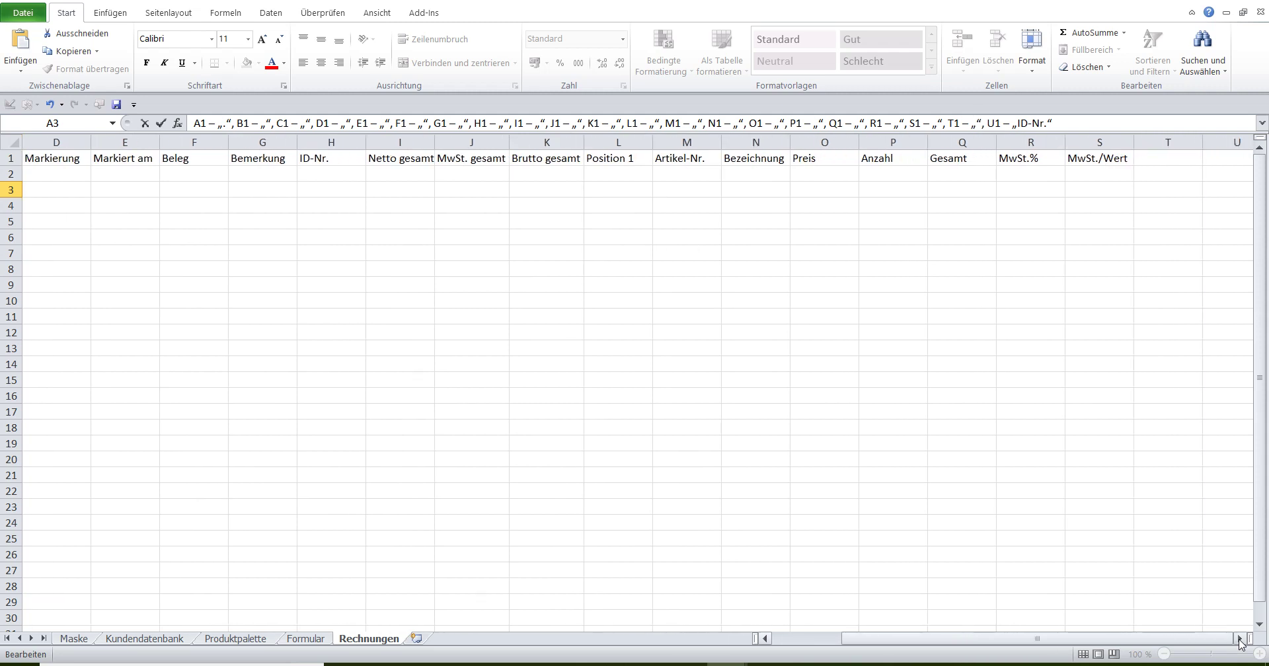
pyautogui.hotkey('ctrl', 'v')
pyautogui.click(1100, 161)
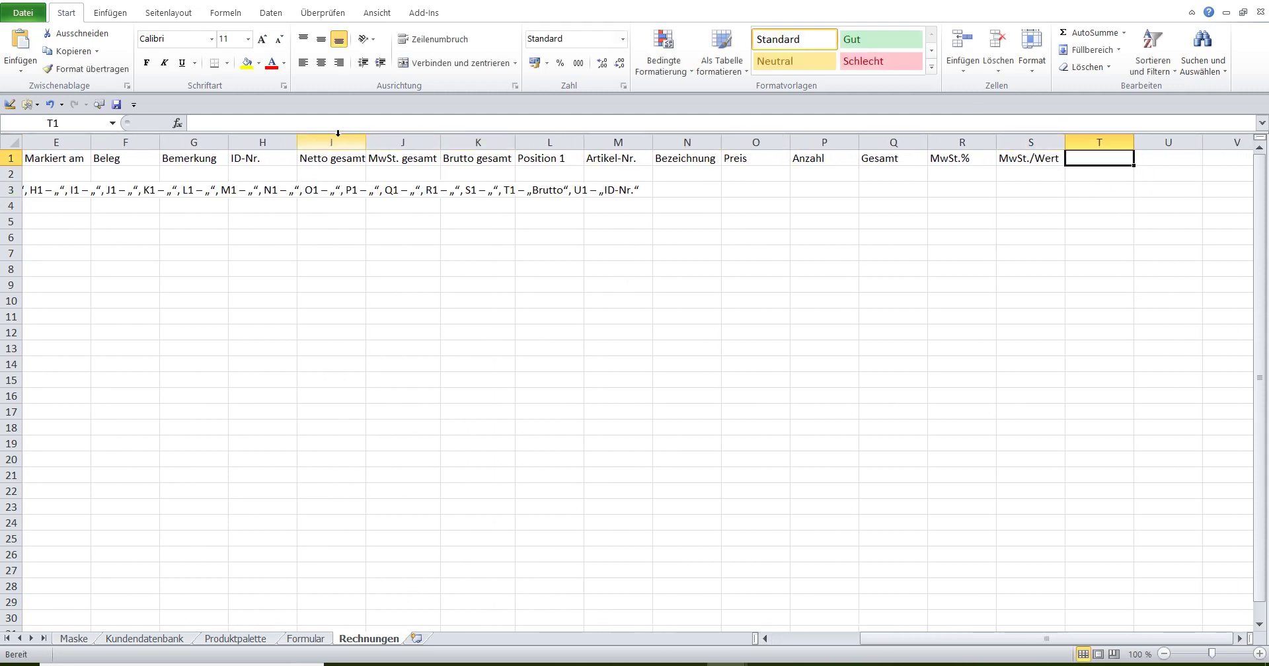
pyautogui.click(21, 44)
pyautogui.write('Brutto')
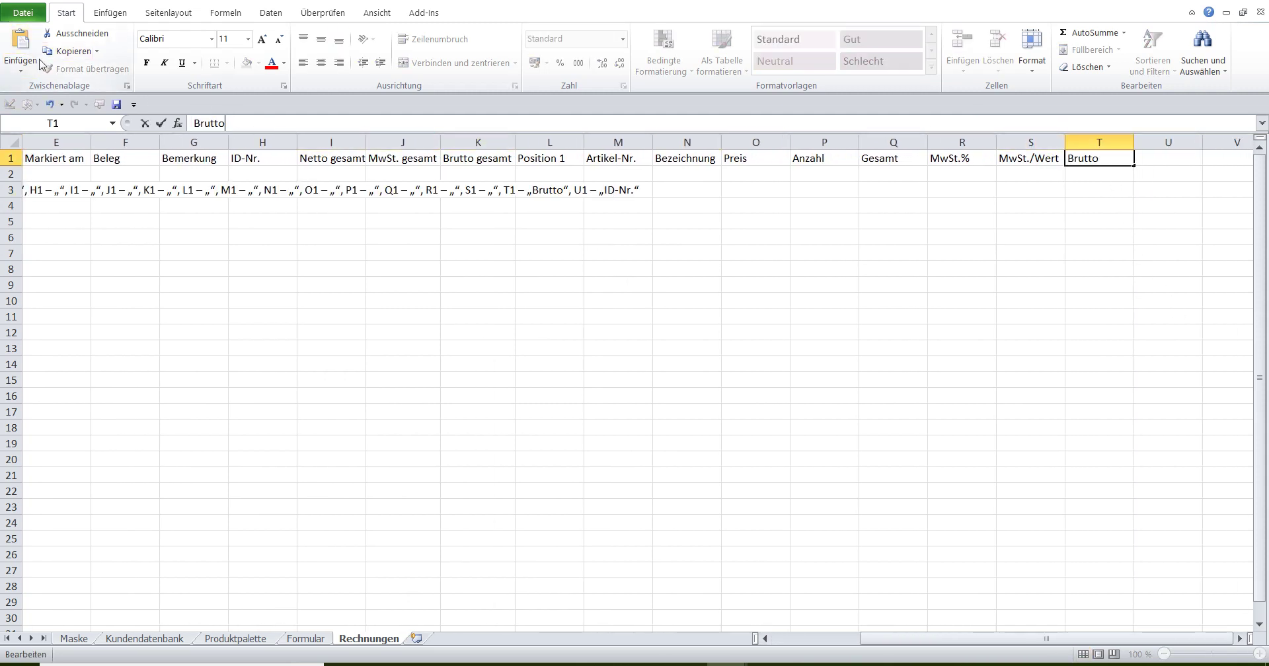
pyautogui.click(946, 628)
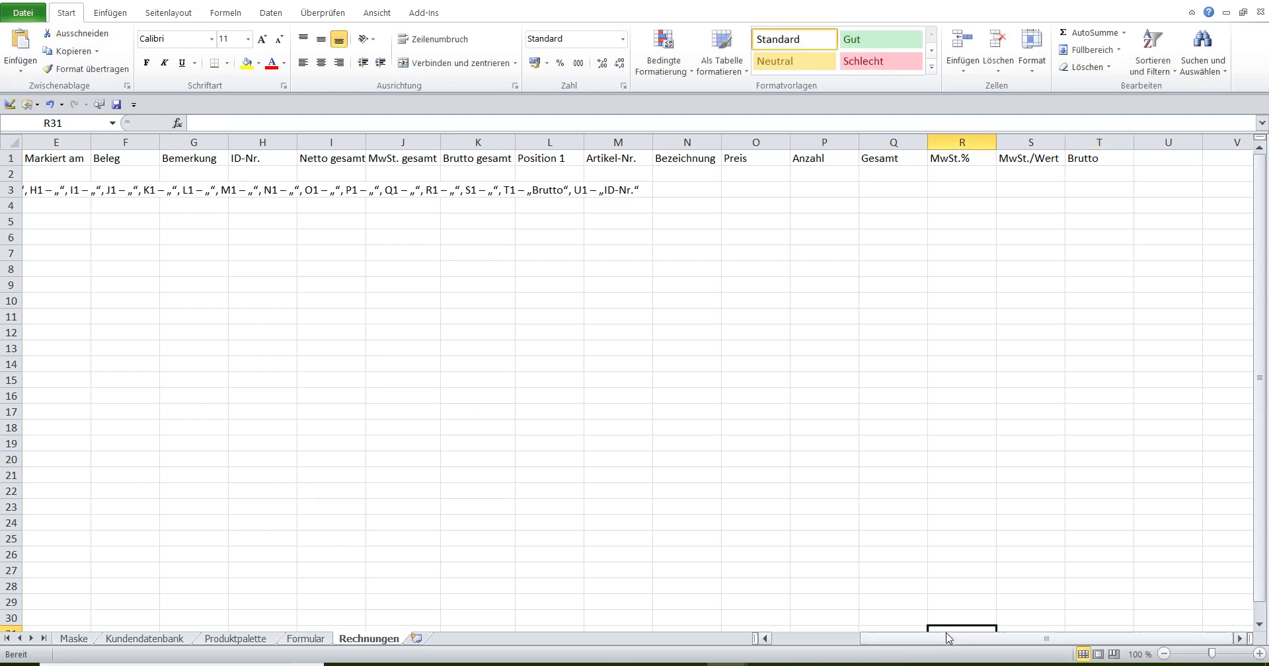
pyautogui.moveTo(945, 641); pyautogui.dragTo(714, 610)
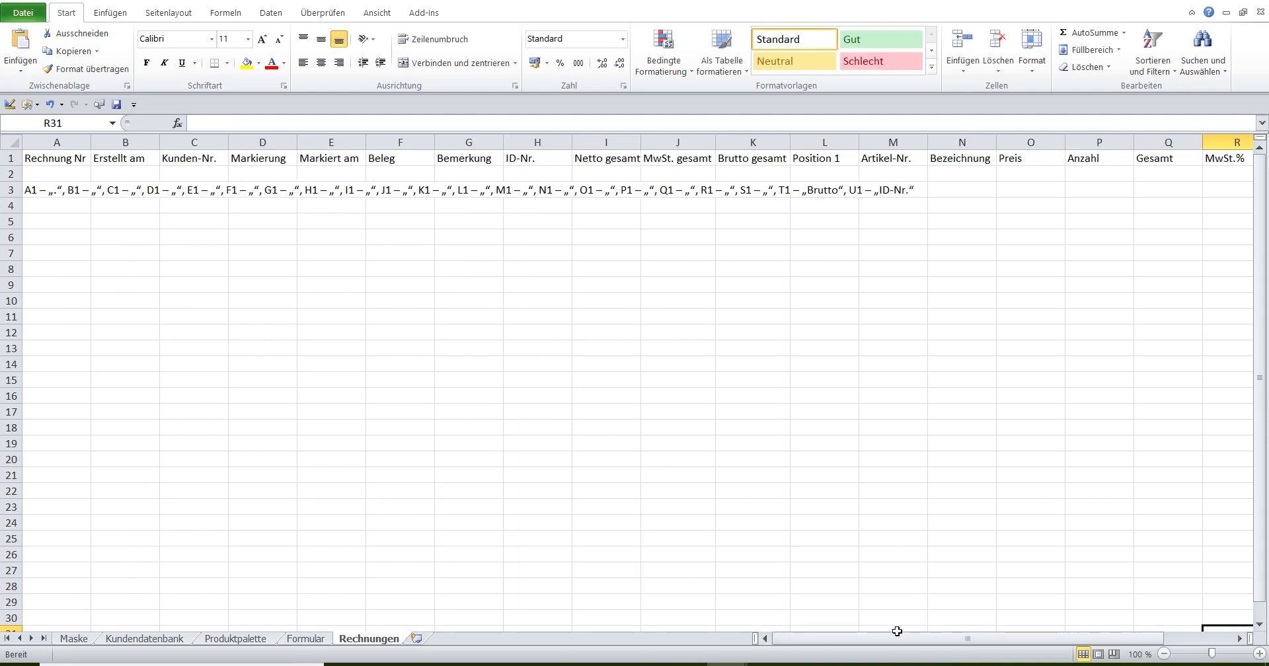
pyautogui.moveTo(898, 639)
pyautogui.mouseDown()
pyautogui.moveTo(944, 641)
pyautogui.moveTo(760, 636)
pyautogui.mouseUp()
pyautogui.click(35, 190)
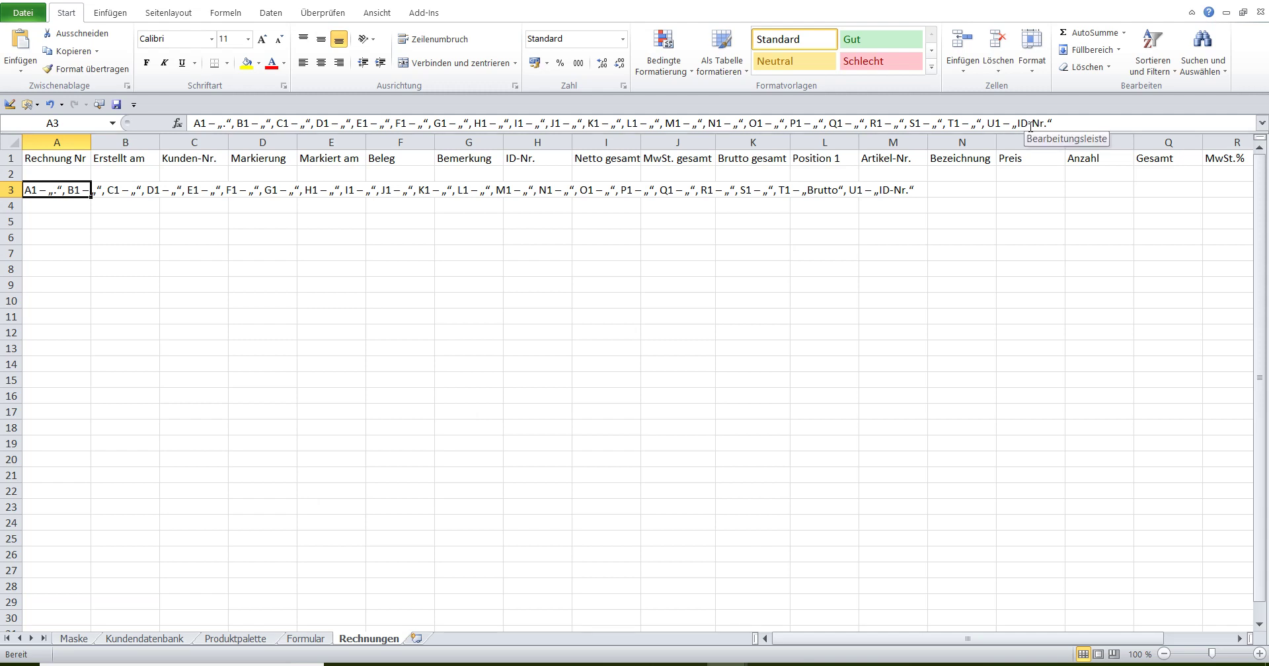
pyautogui.moveTo(1017, 123); pyautogui.dragTo(1044, 122)
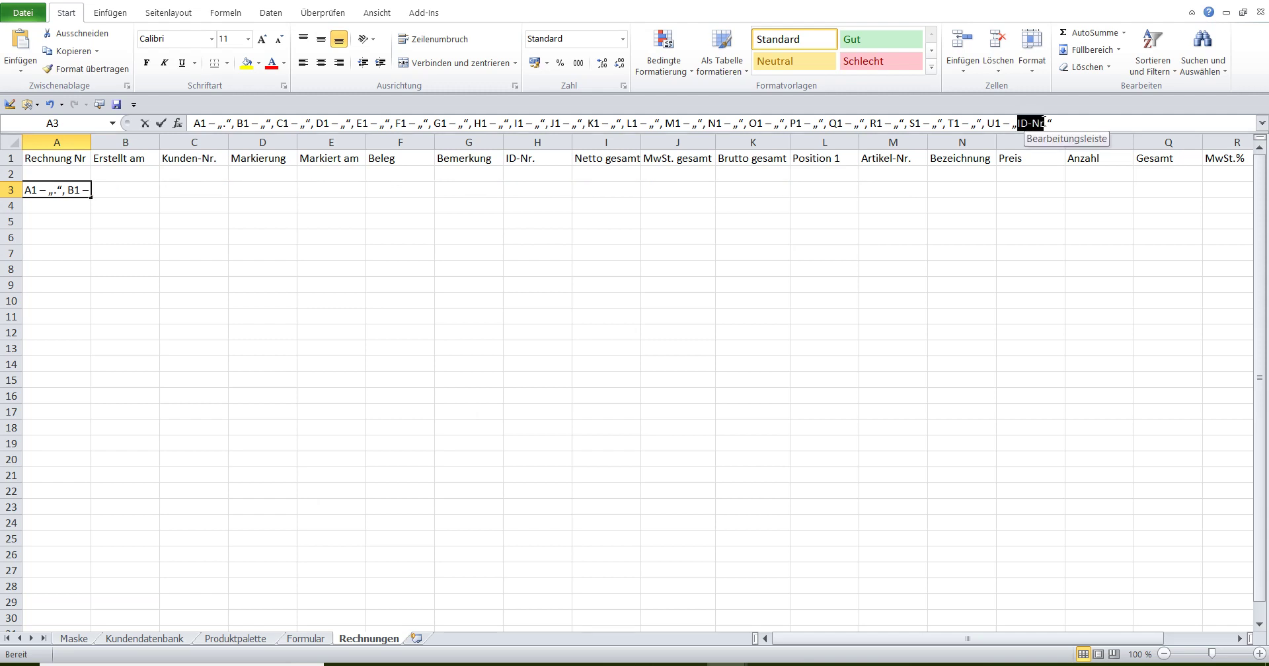
# - Cut 'ID-Nr.' from the helper text and paste it as the U1 heading
pyautogui.click(71, 40)
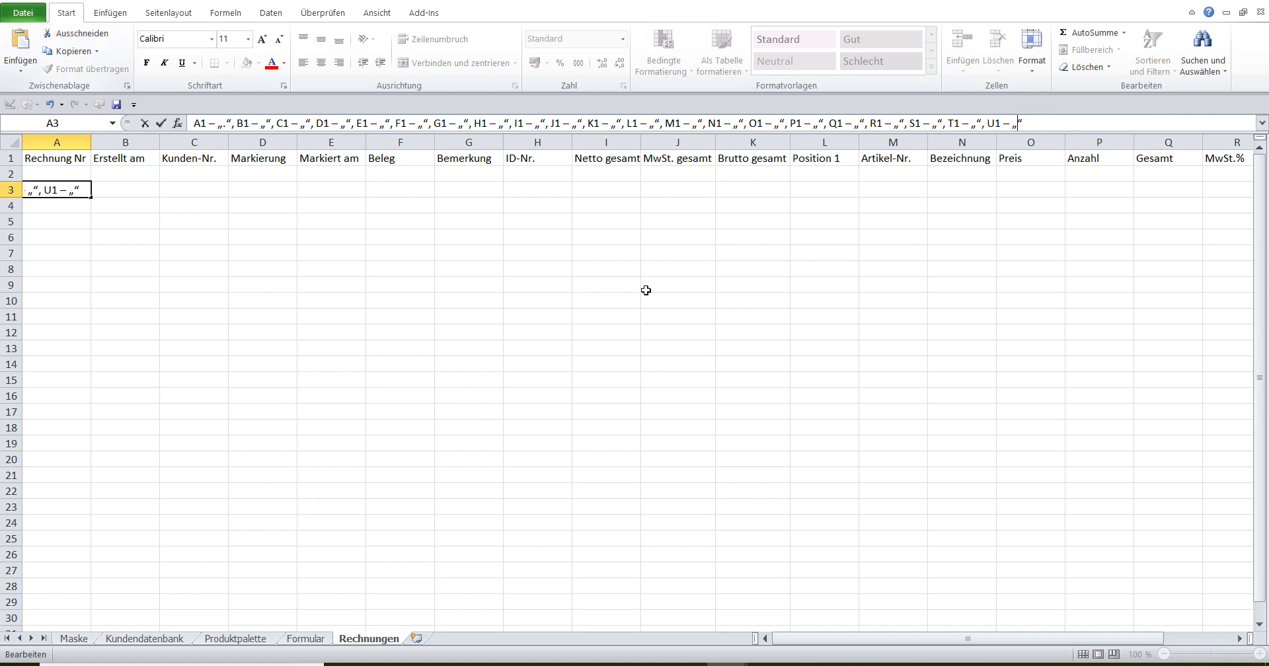
pyautogui.click(1239, 638)
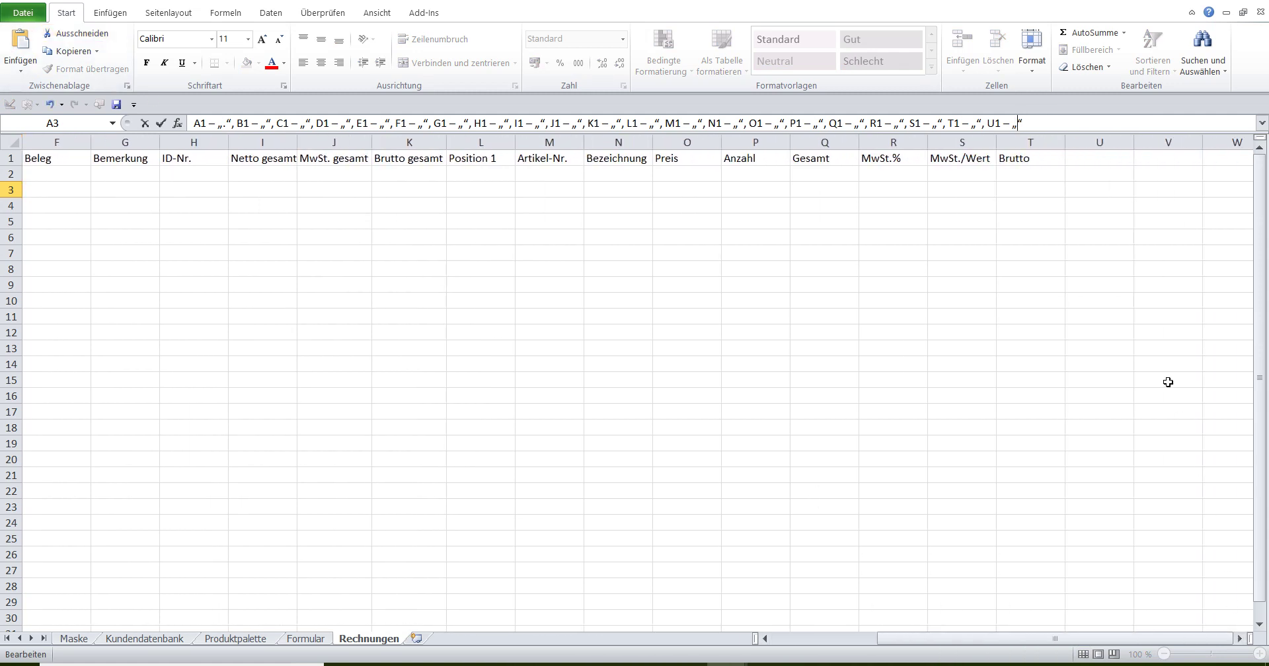
pyautogui.write('ID-Nr.')
pyautogui.click(1080, 159)
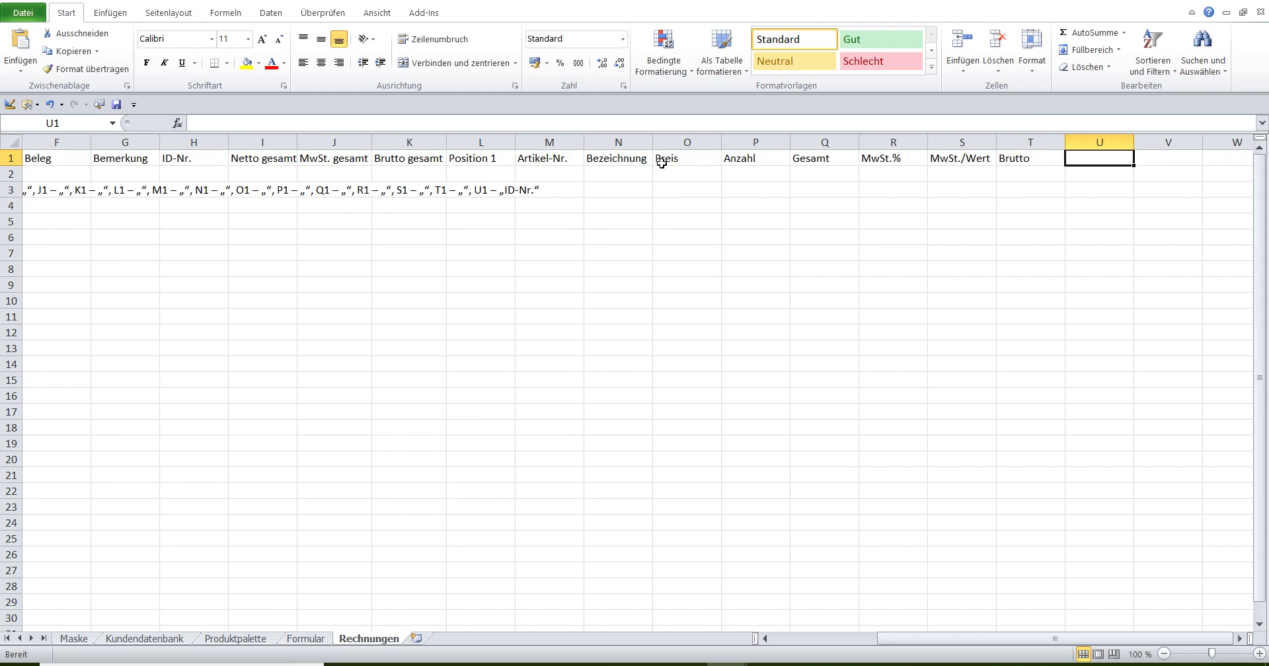
pyautogui.click(330, 121)
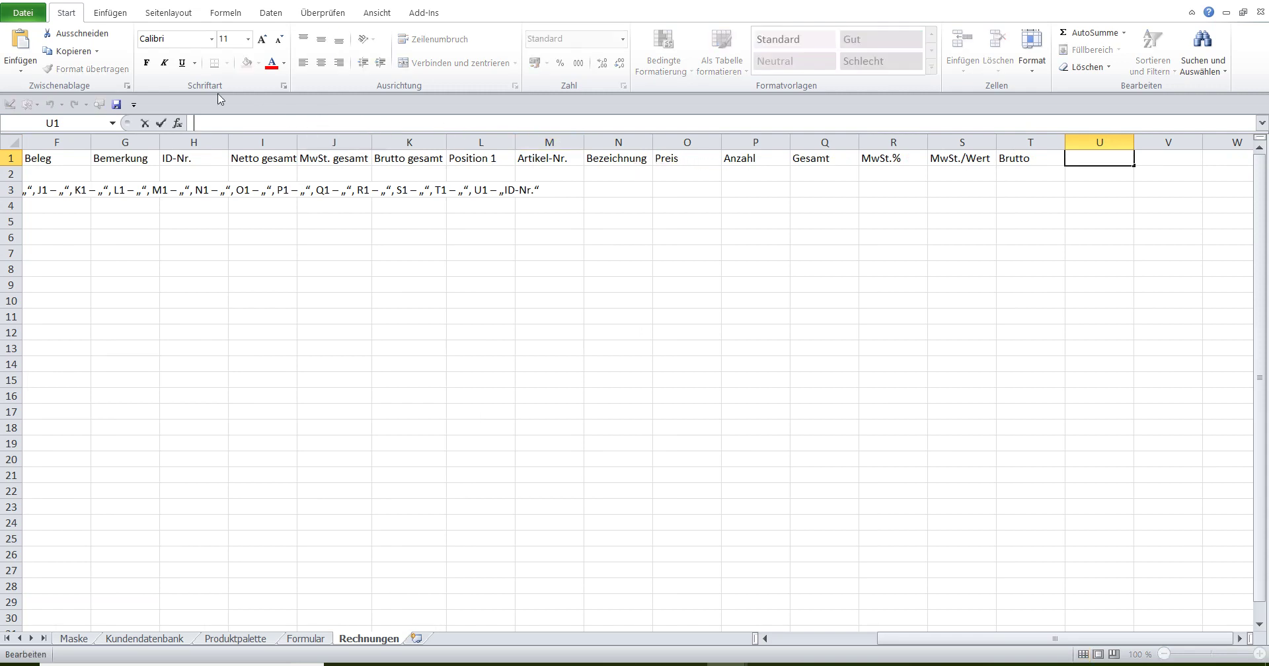
pyautogui.click(33, 39)
pyautogui.moveTo(924, 644); pyautogui.dragTo(683, 601)
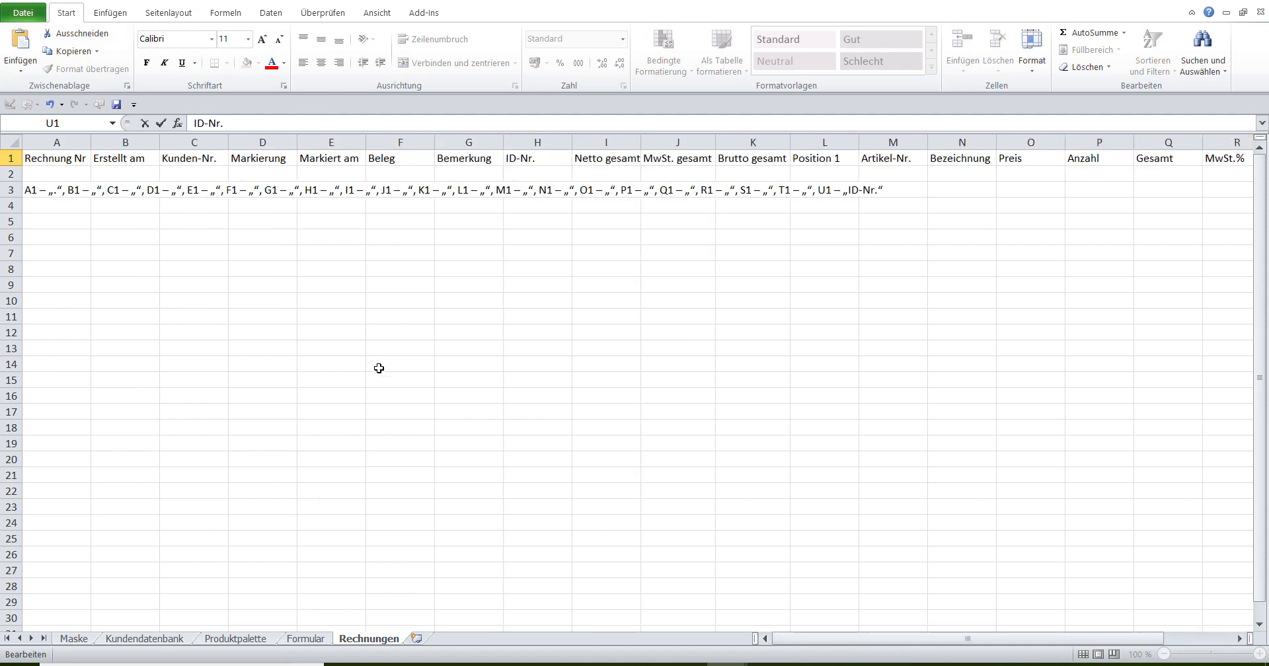
pyautogui.click(346, 334)
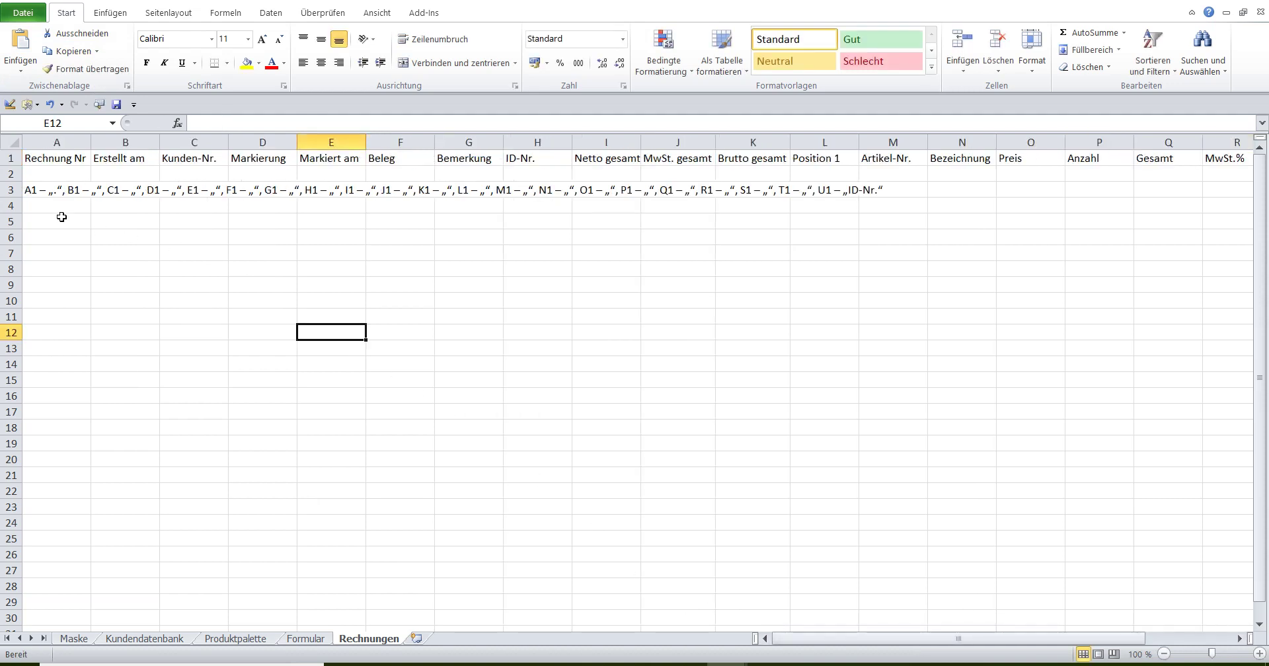
# - Delete the leftover helper text in cell A3
pyautogui.click(40, 190)
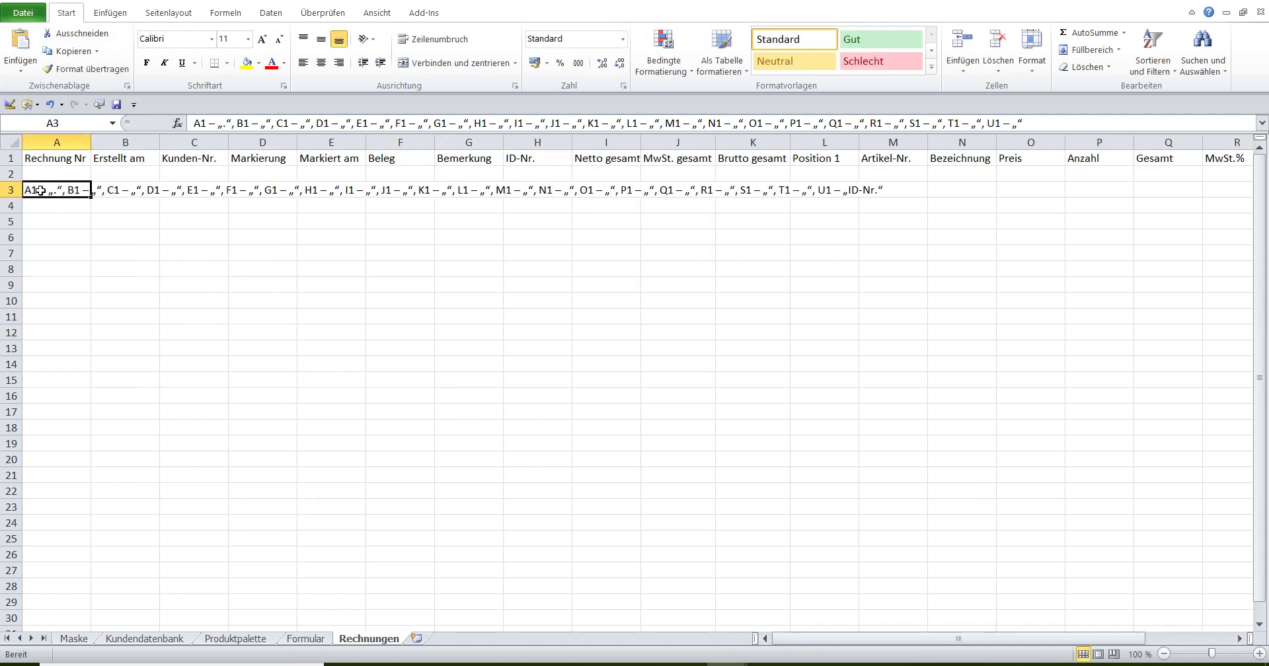
pyautogui.click(92, 298)
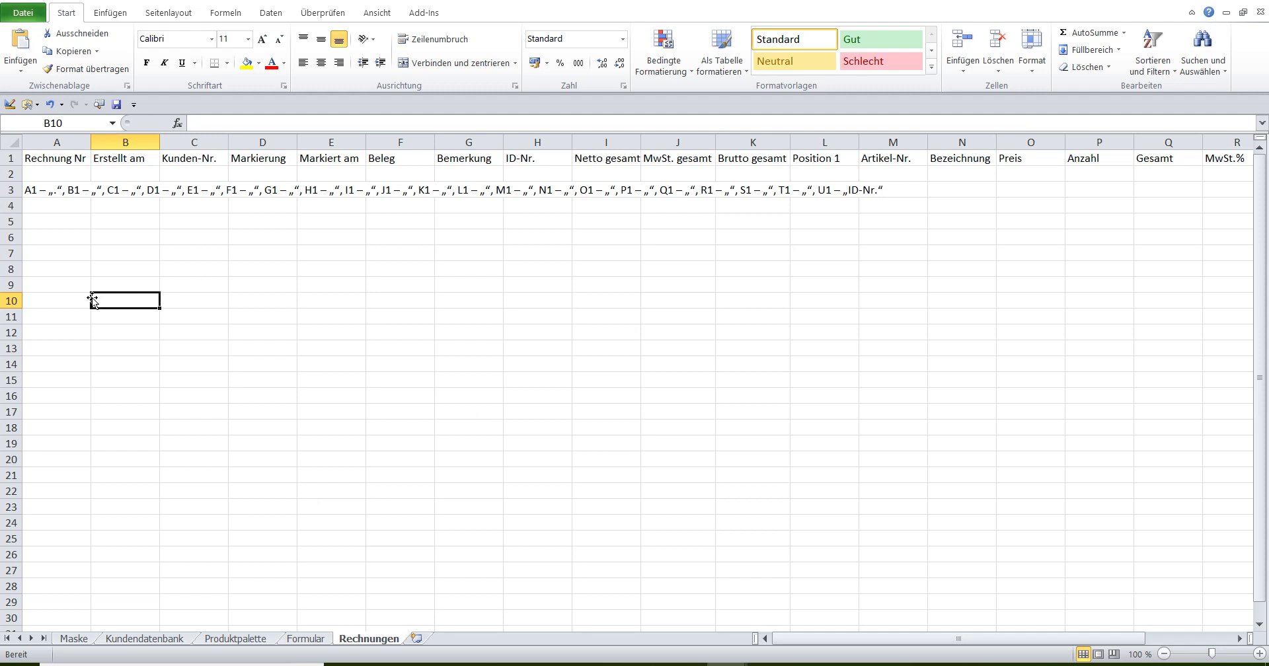
pyautogui.click(39, 191)
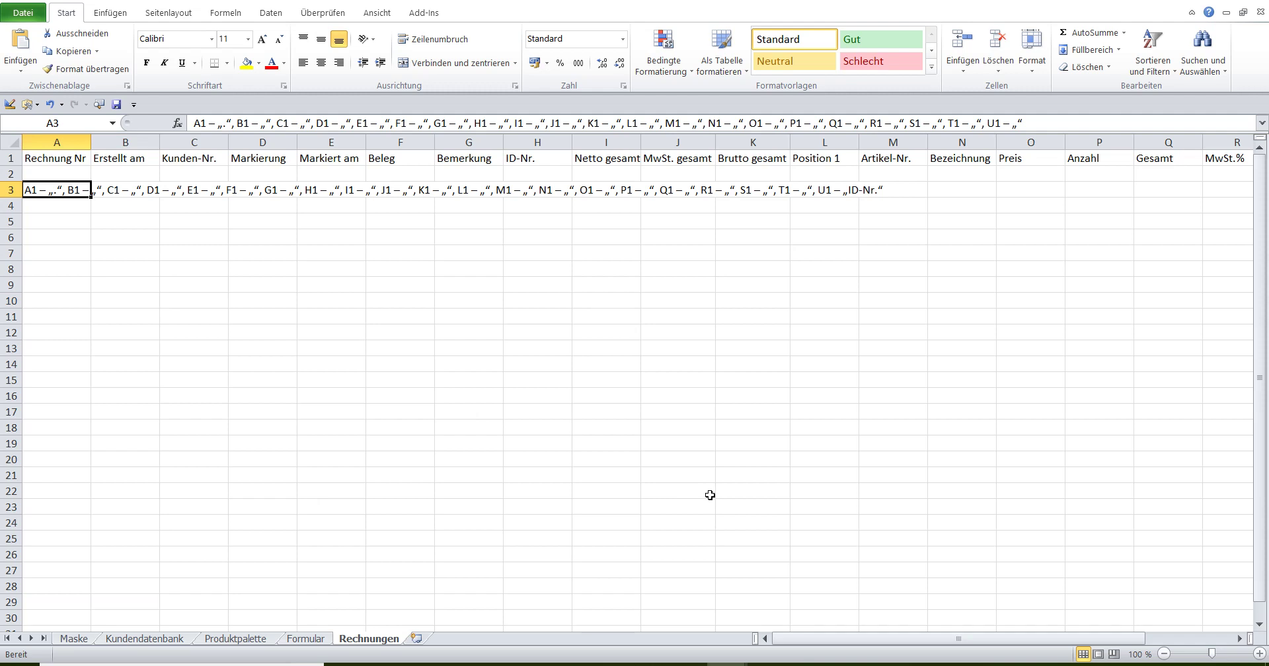
pyautogui.press('Delete')
pyautogui.click(669, 455)
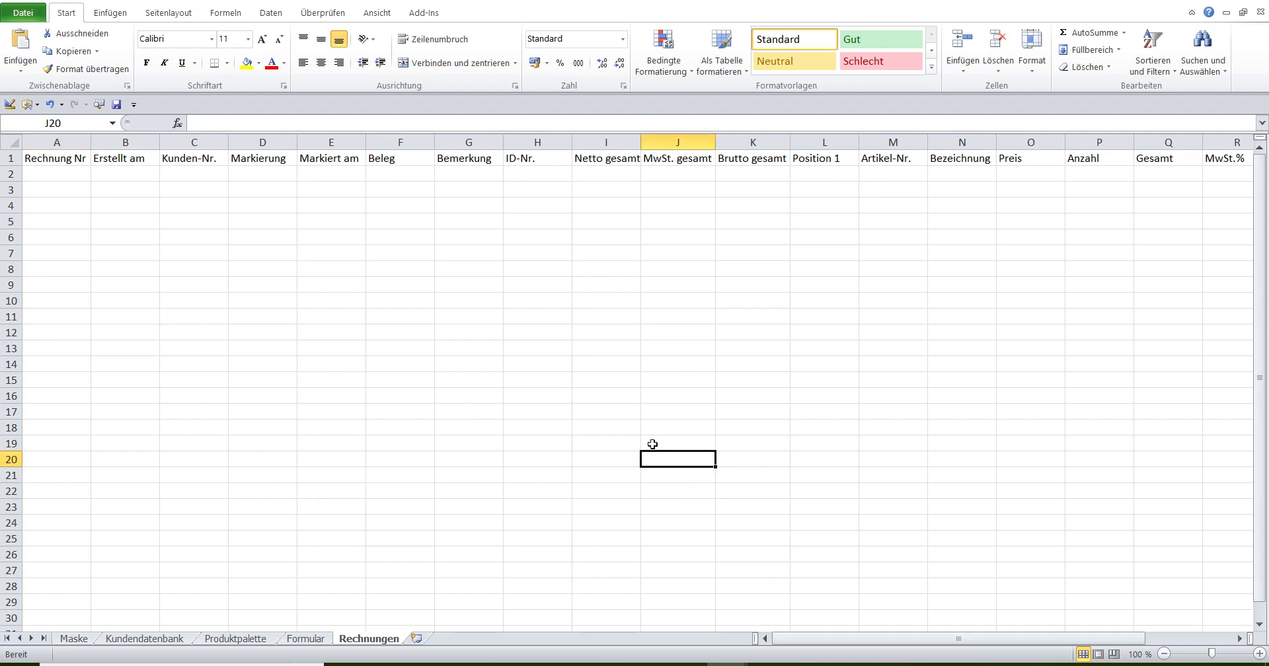
pyautogui.click(154, 247)
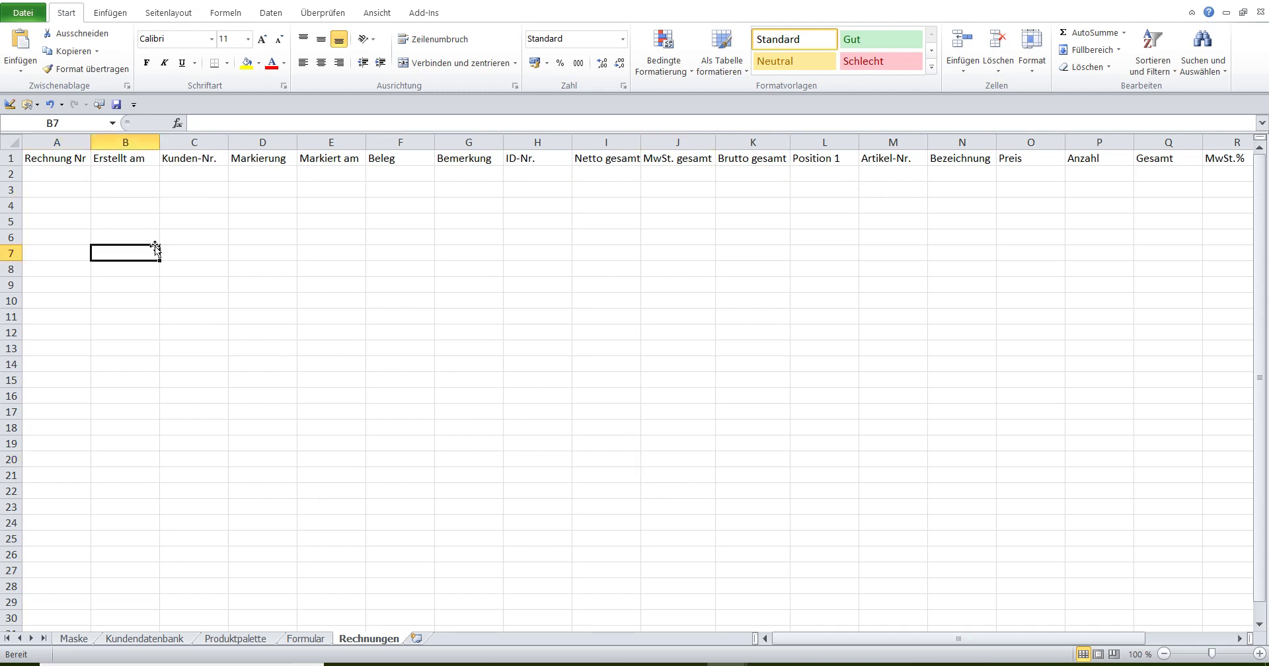
# - Centre the headers and make A1:U1 bold at font size 12
pyautogui.hotkey('ctrl', 'a')
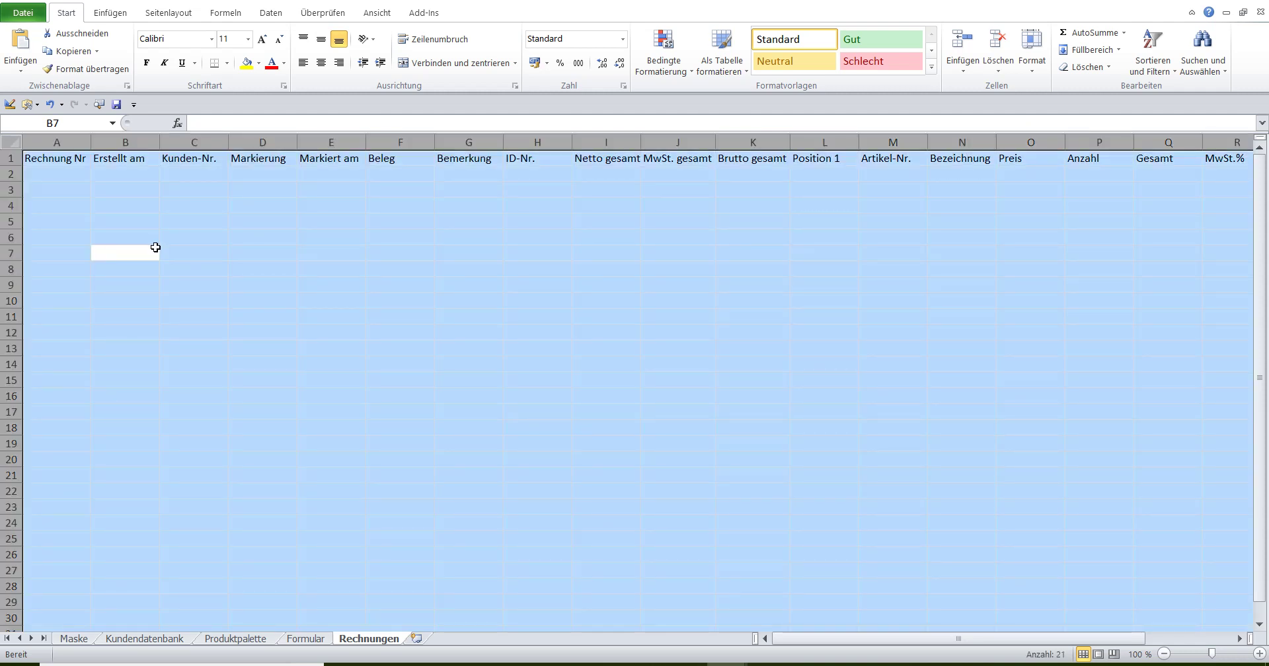
pyautogui.click(321, 63)
pyautogui.click(220, 201)
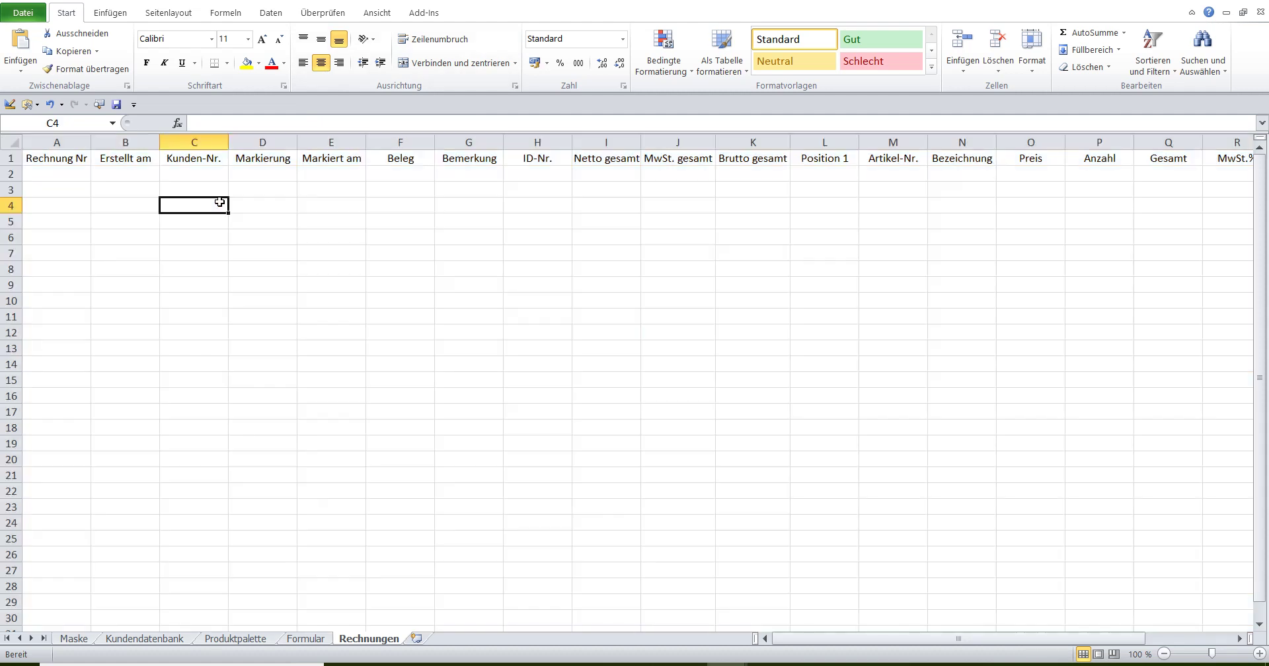
pyautogui.click(49, 156)
pyautogui.moveTo(49, 156); pyautogui.dragTo(1225, 137)
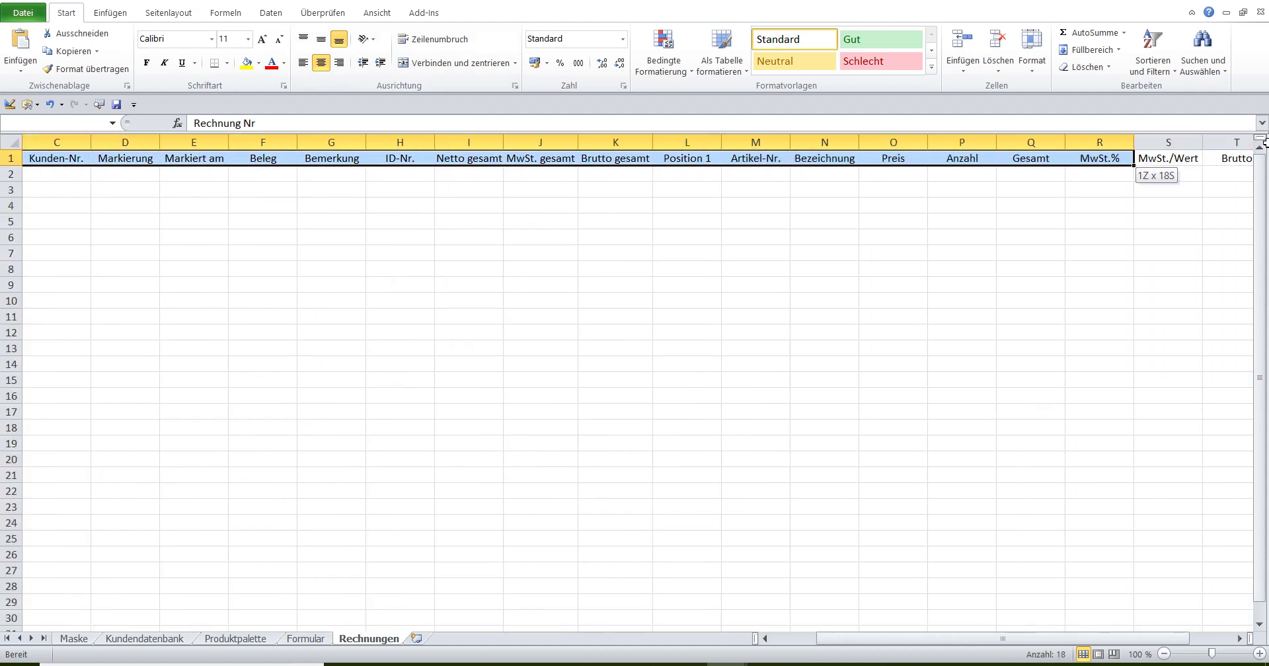
pyautogui.moveTo(1225, 138)
pyautogui.mouseDown()
pyautogui.moveTo(1054, 144)
pyautogui.moveTo(1090, 144)
pyautogui.mouseUp()
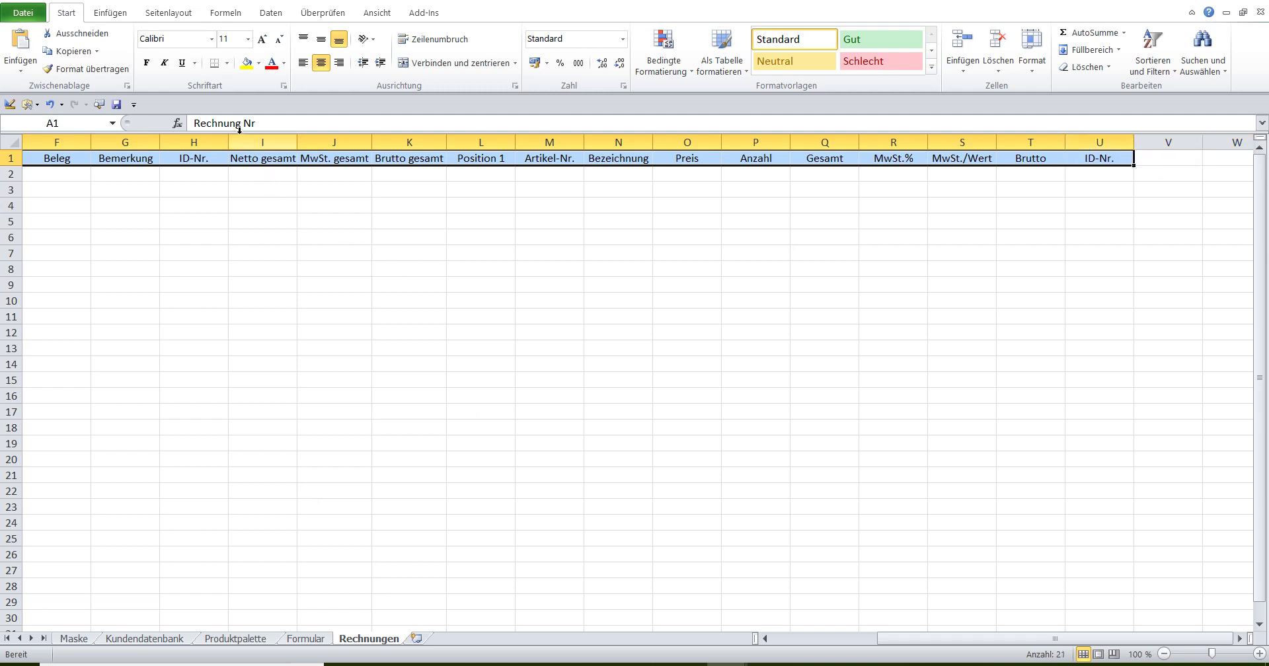
pyautogui.click(146, 65)
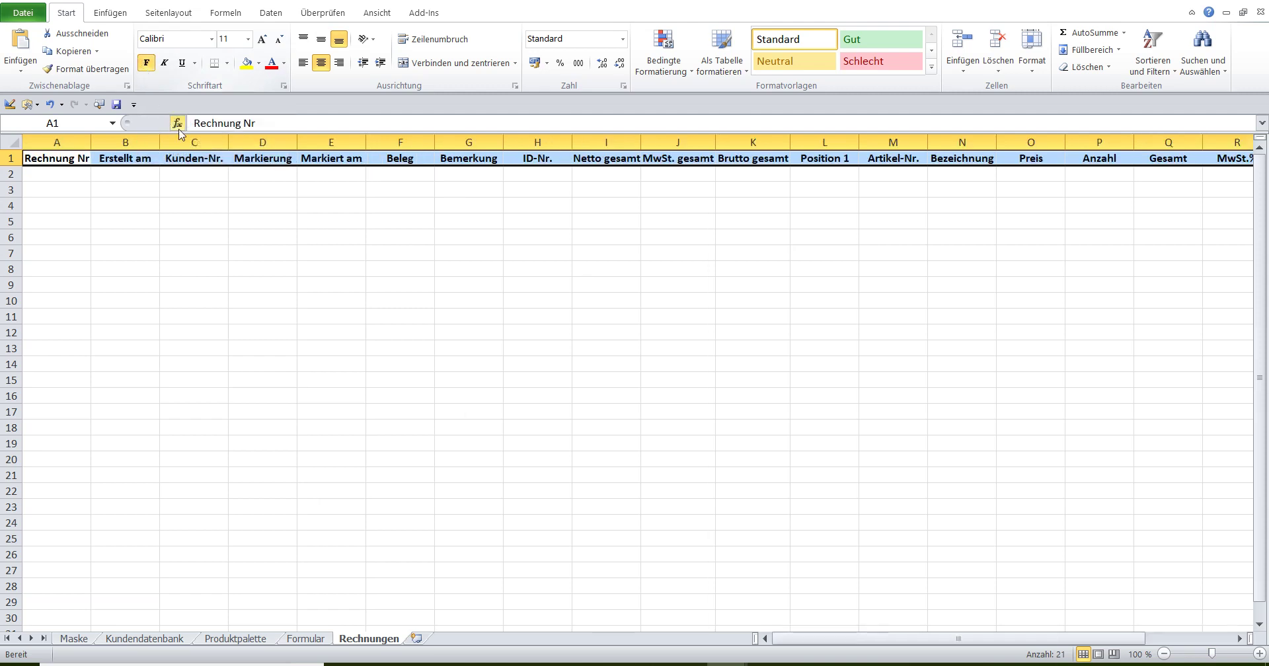
pyautogui.click(247, 41)
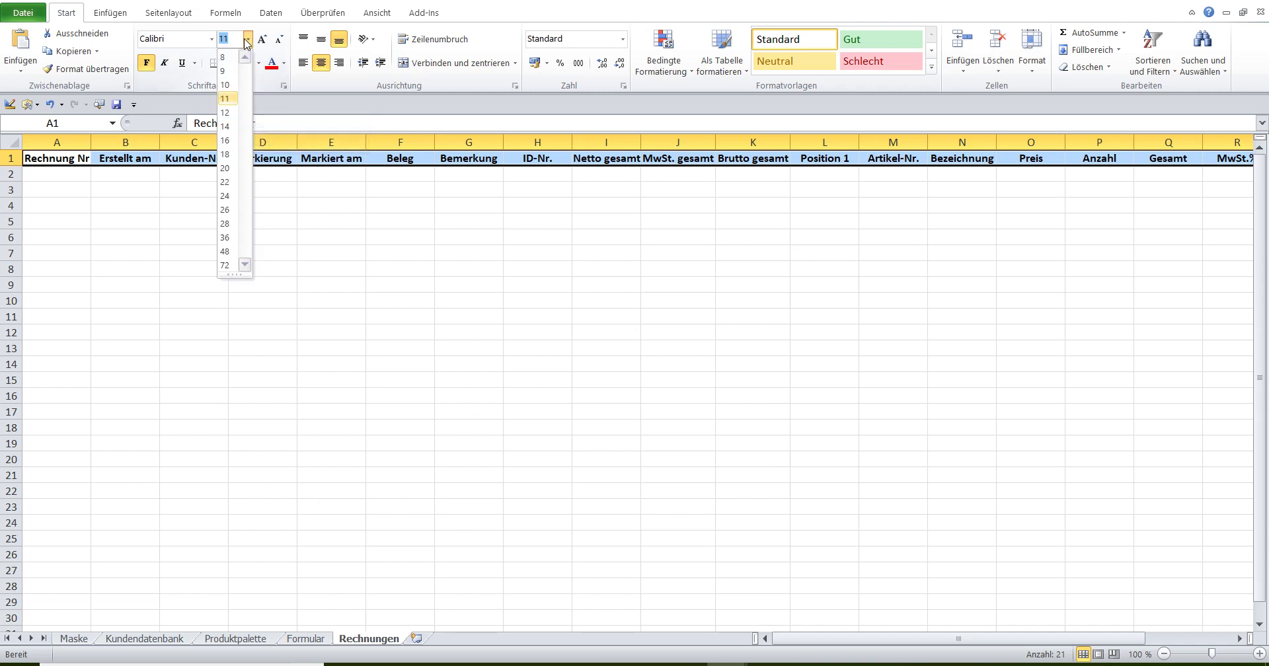
pyautogui.click(224, 112)
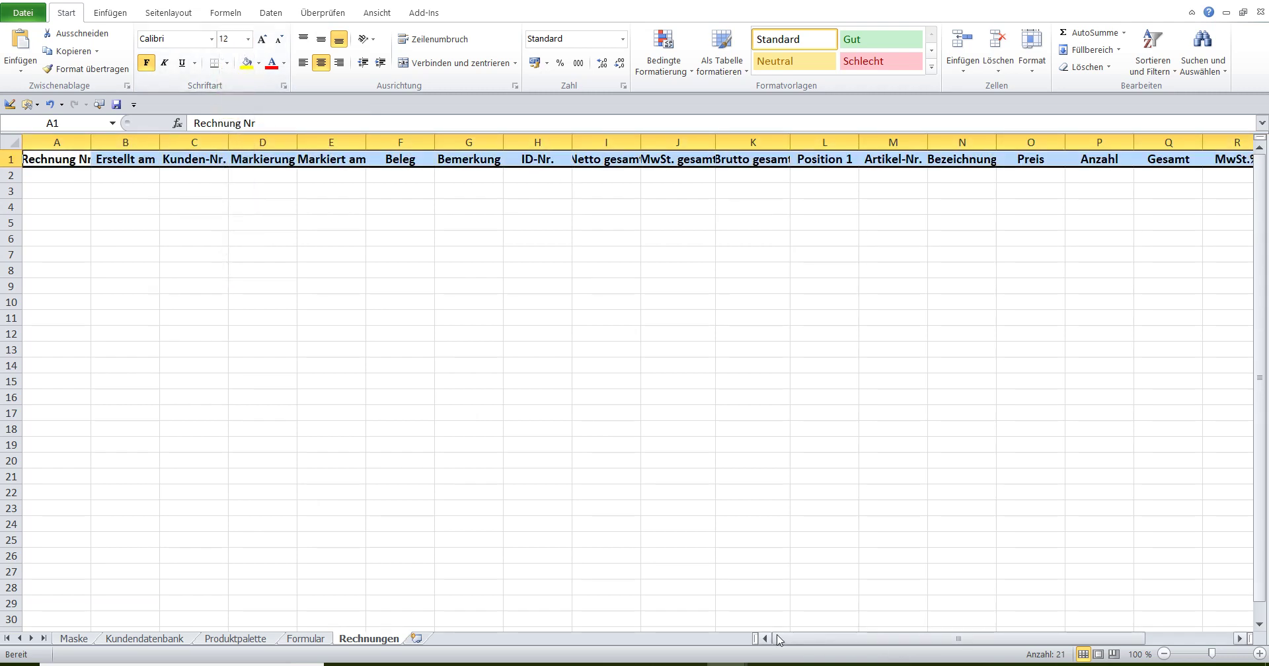
pyautogui.click(91, 347)
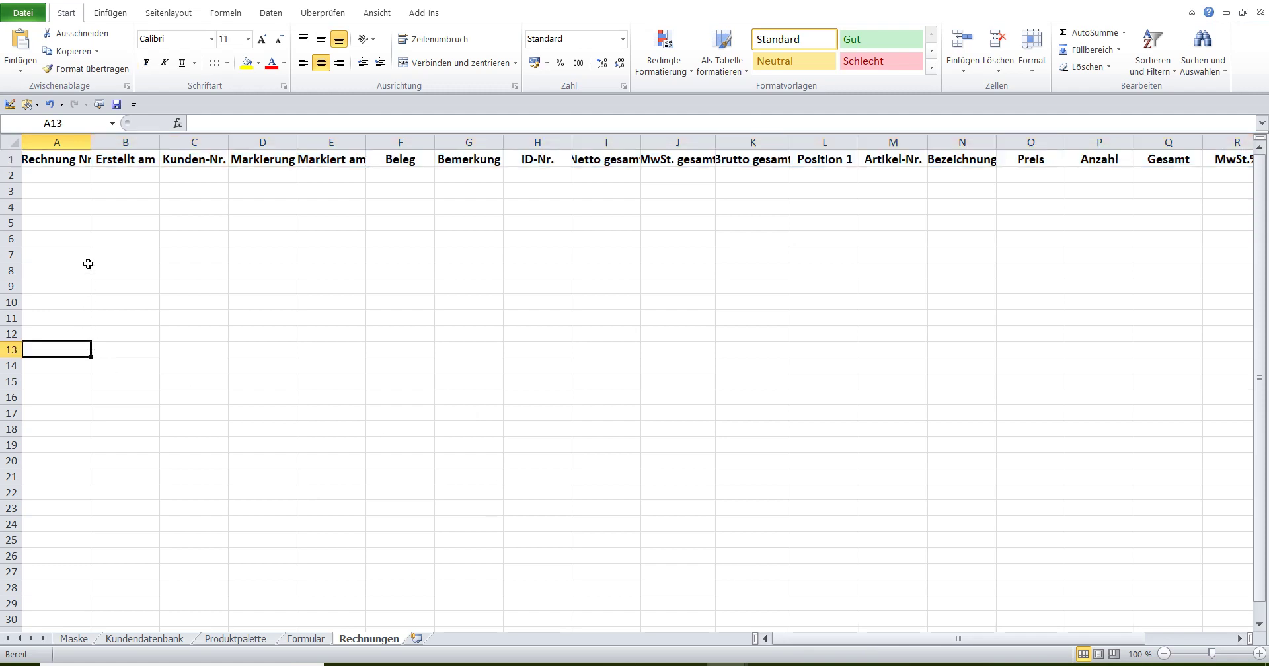
# - Autofit columns A through L to their headers, Rechnung Nr to Position 1
pyautogui.doubleClick(90, 141)
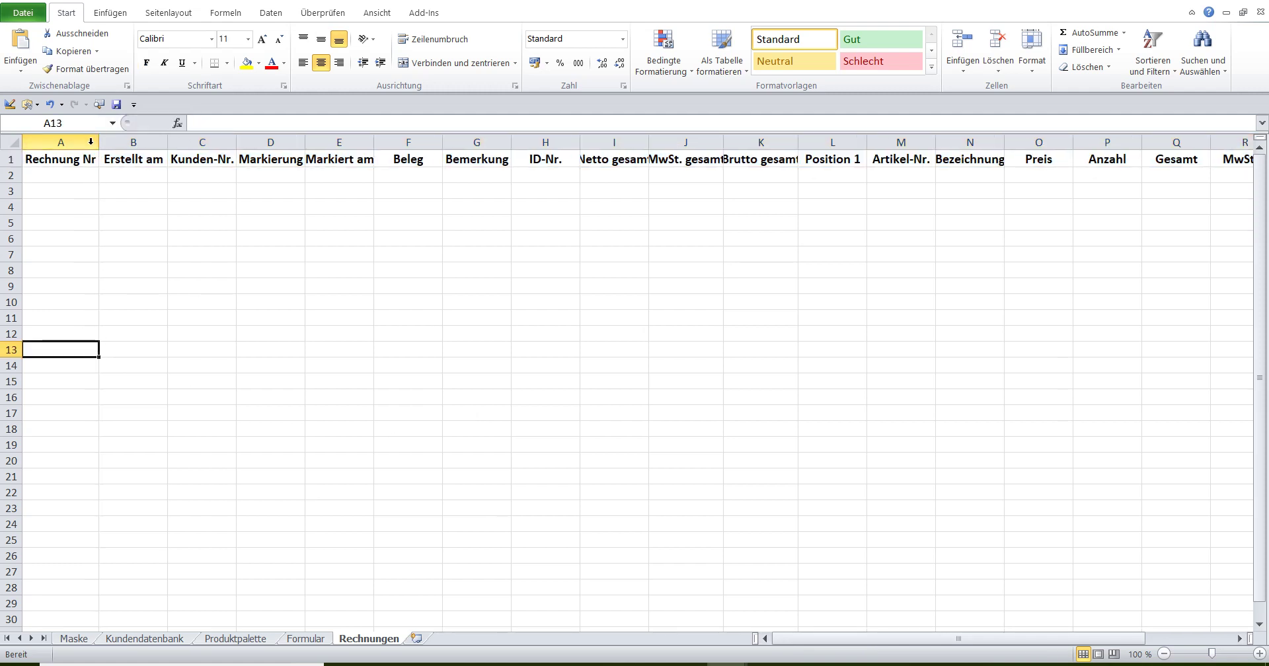
pyautogui.doubleClick(168, 140)
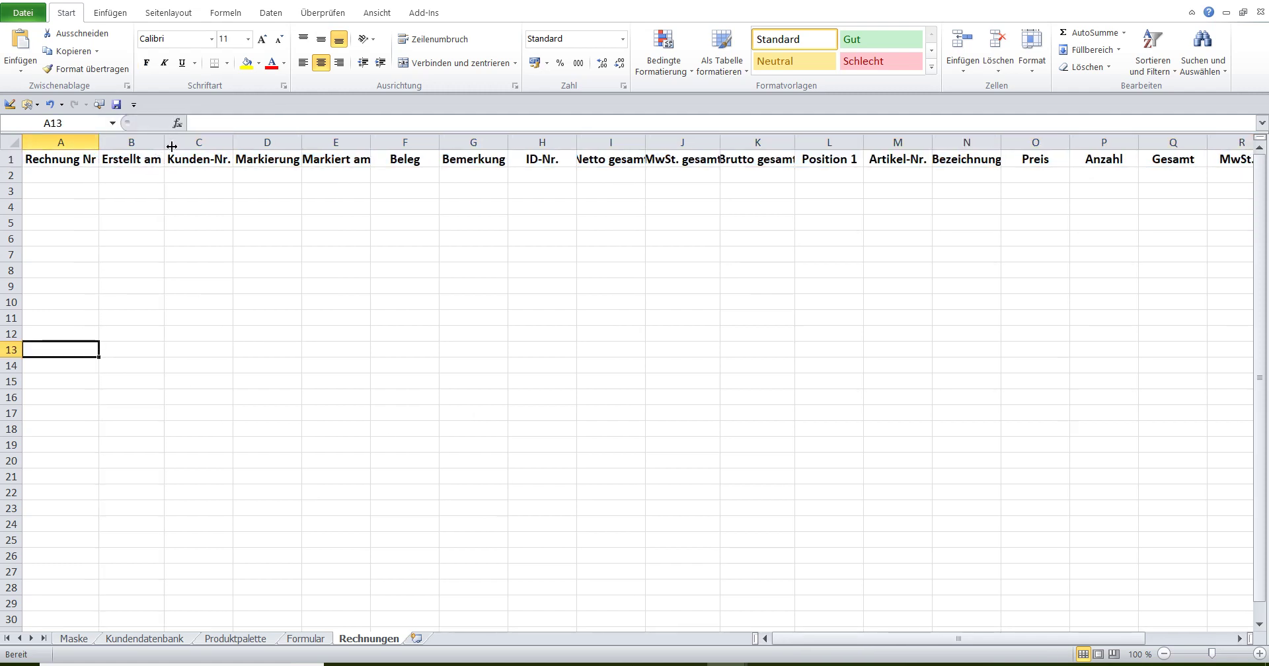
pyautogui.doubleClick(235, 140)
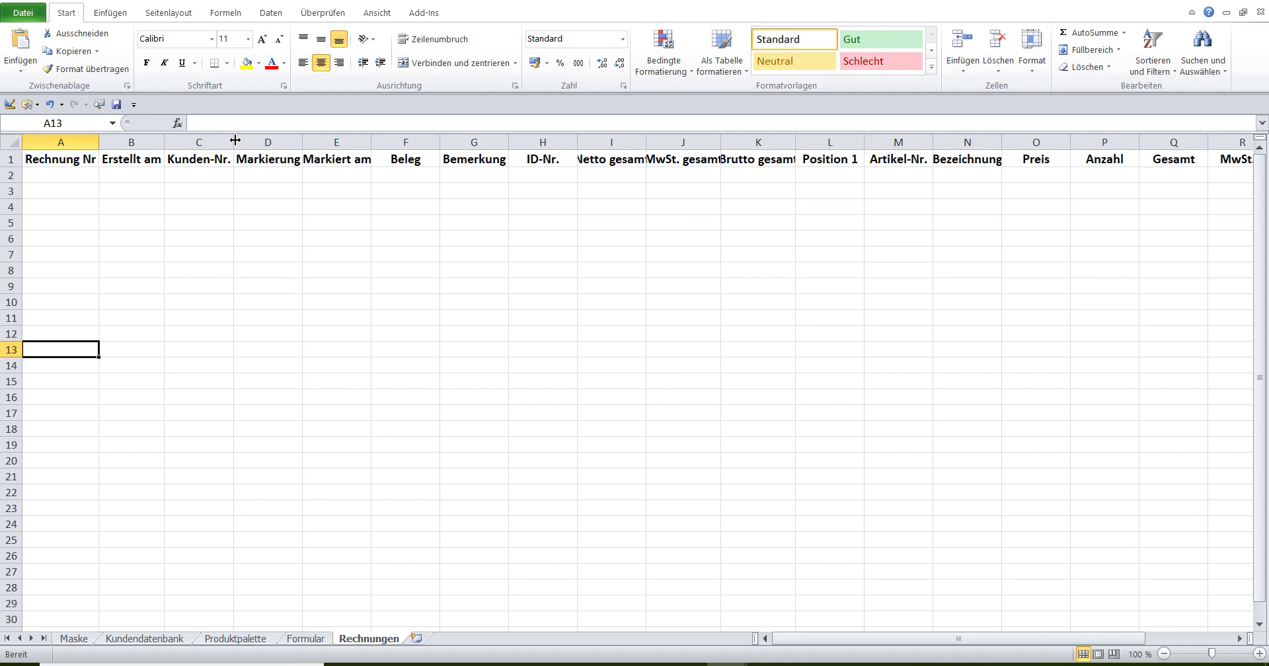
pyautogui.doubleClick(302, 141)
pyautogui.doubleClick(372, 141)
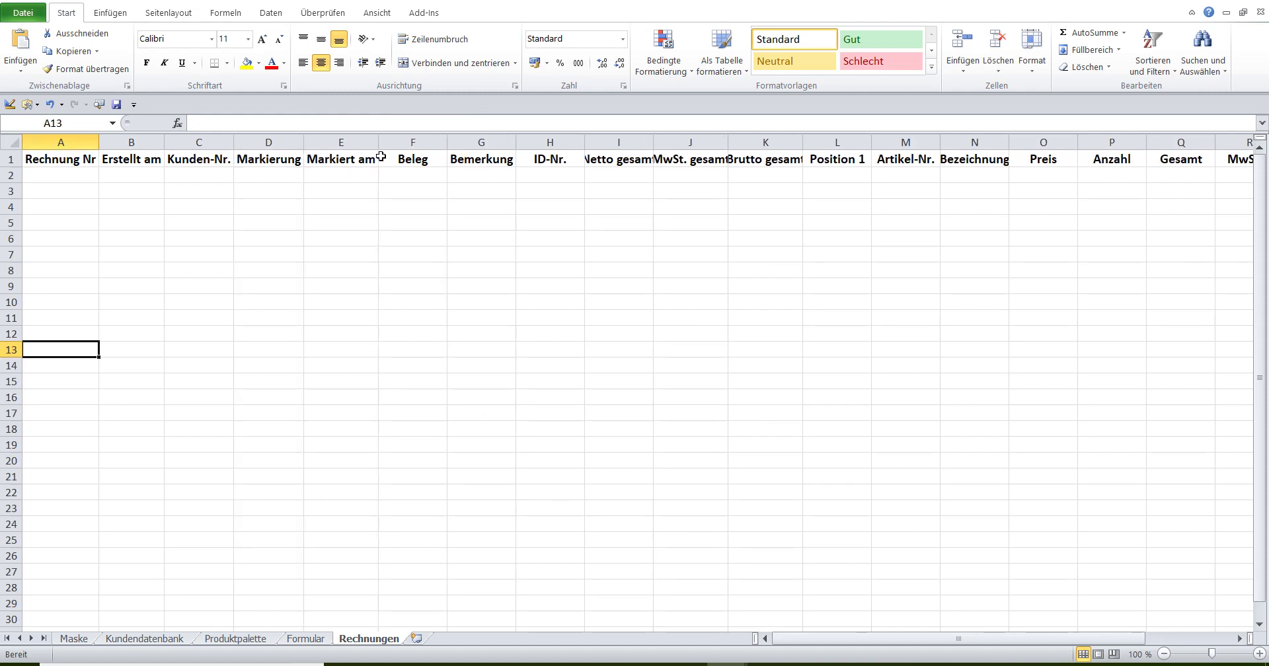
pyautogui.doubleClick(446, 140)
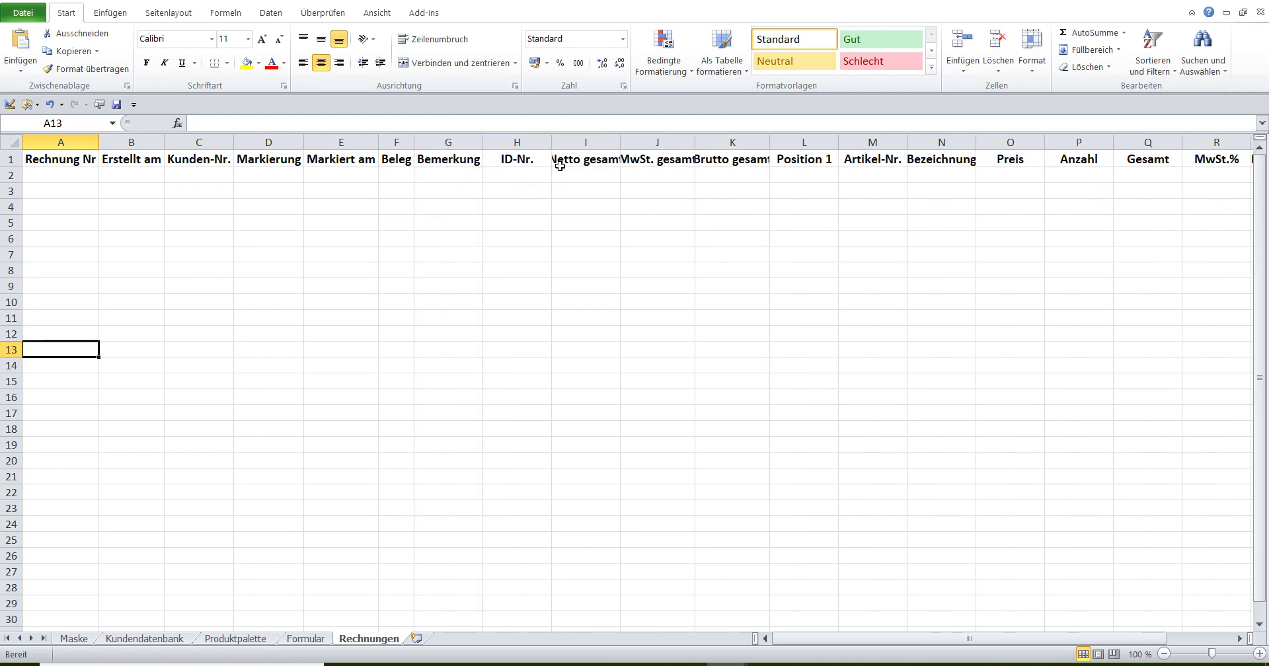
pyautogui.doubleClick(550, 141)
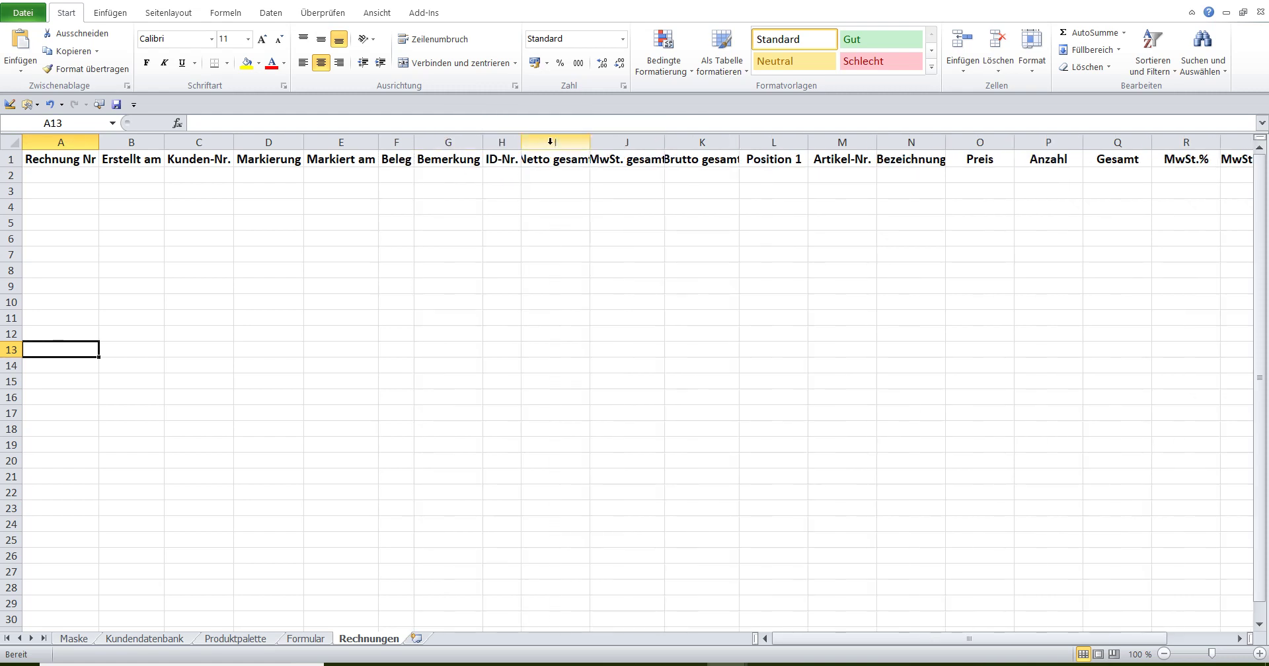
pyautogui.doubleClick(587, 140)
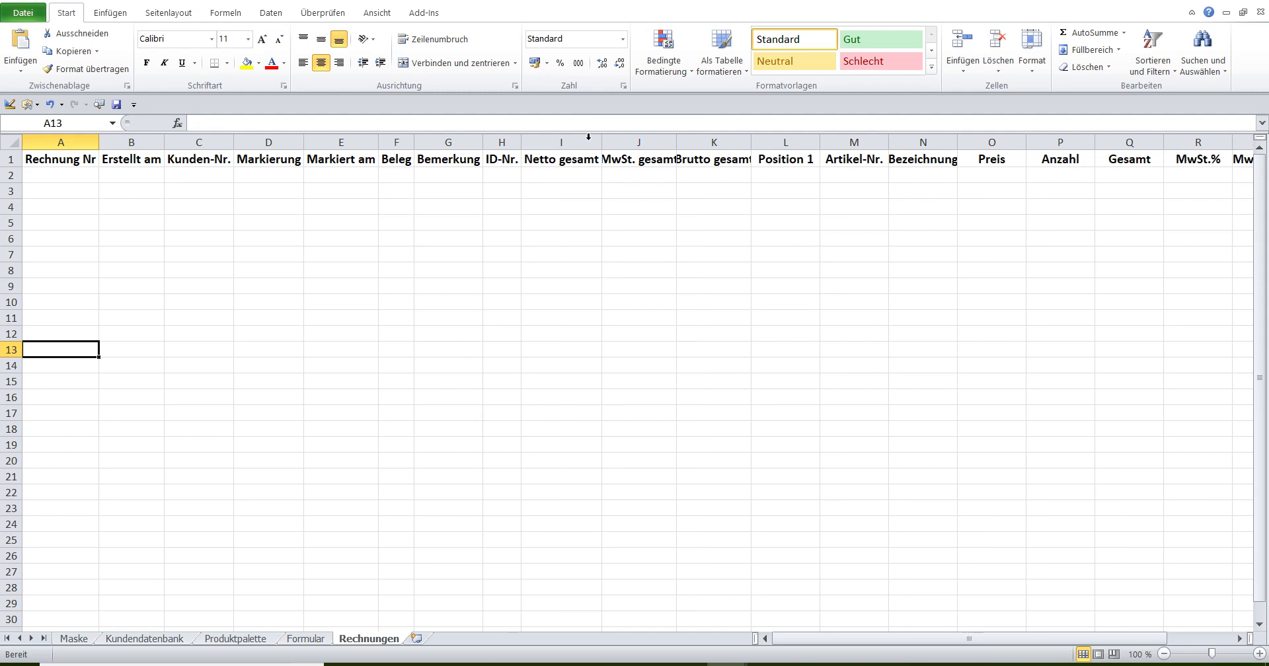
pyautogui.doubleClick(676, 141)
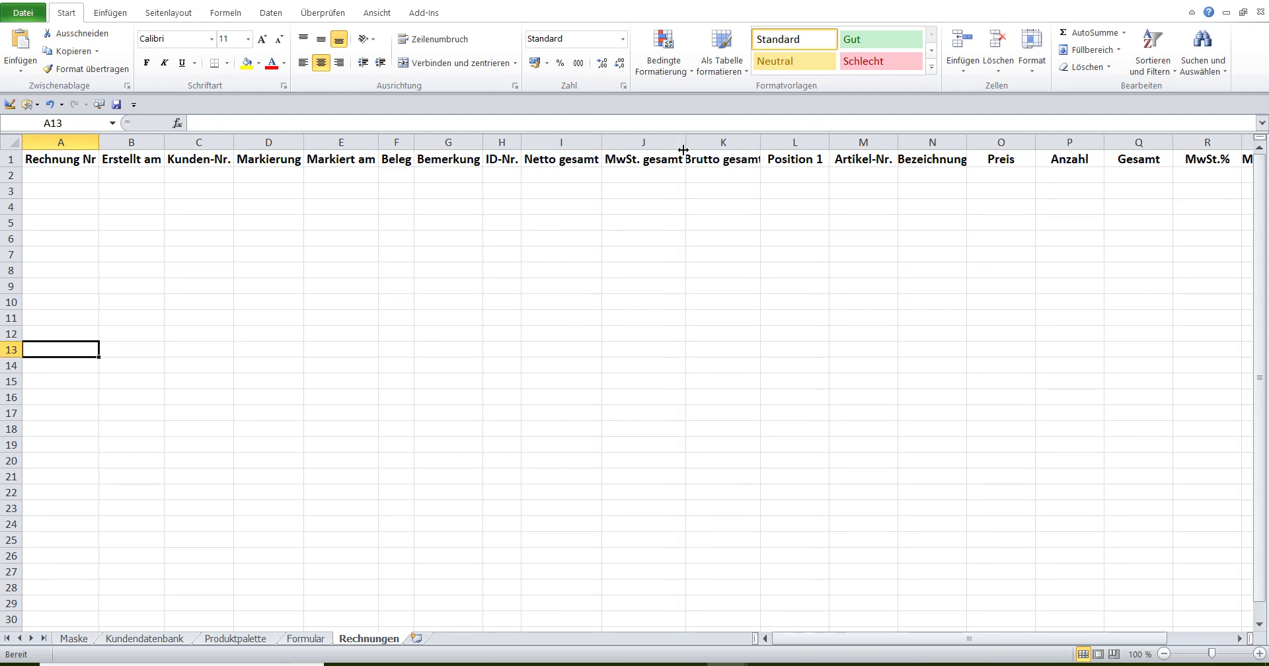
pyautogui.doubleClick(759, 142)
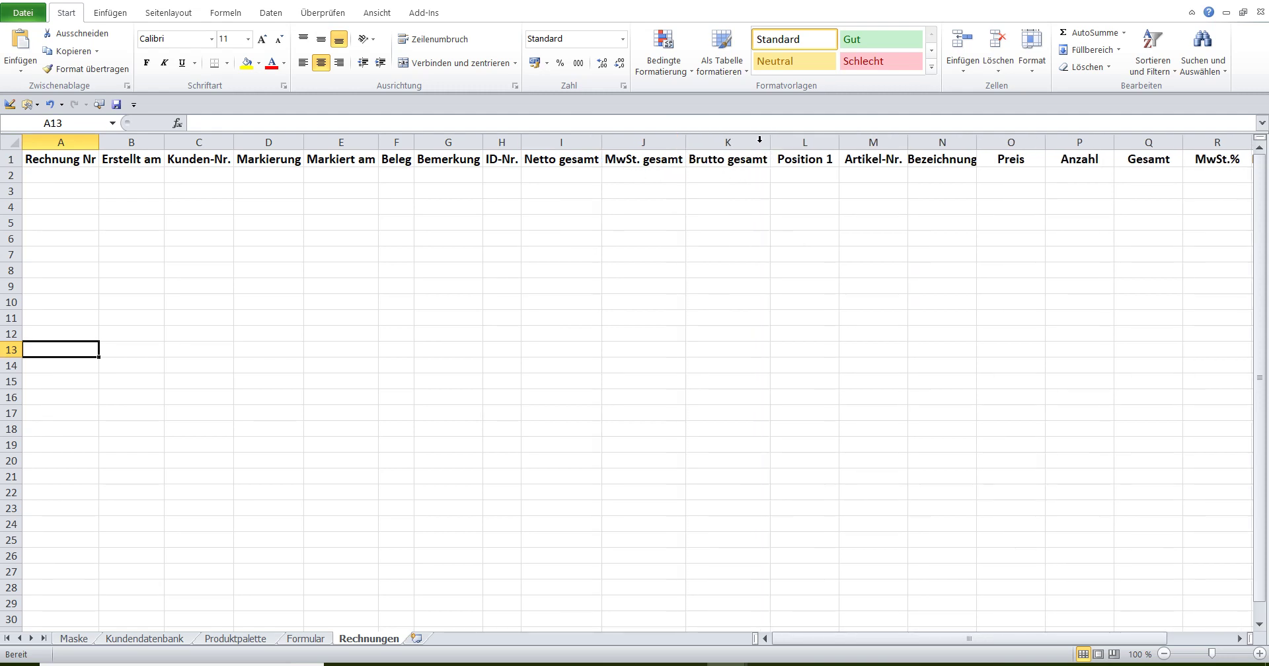
pyautogui.doubleClick(838, 141)
# - Autofit columns M through U, Artikel-Nr. to ID-Nr., to their headers
pyautogui.doubleClick(895, 142)
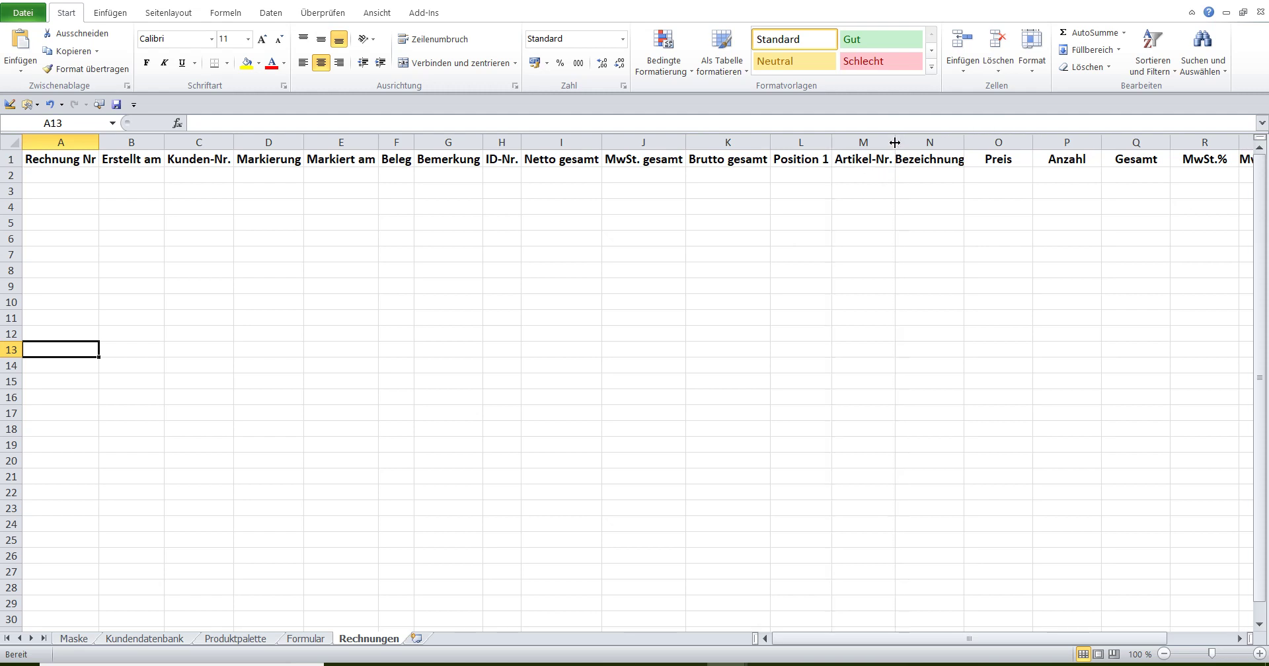
pyautogui.doubleClick(963, 141)
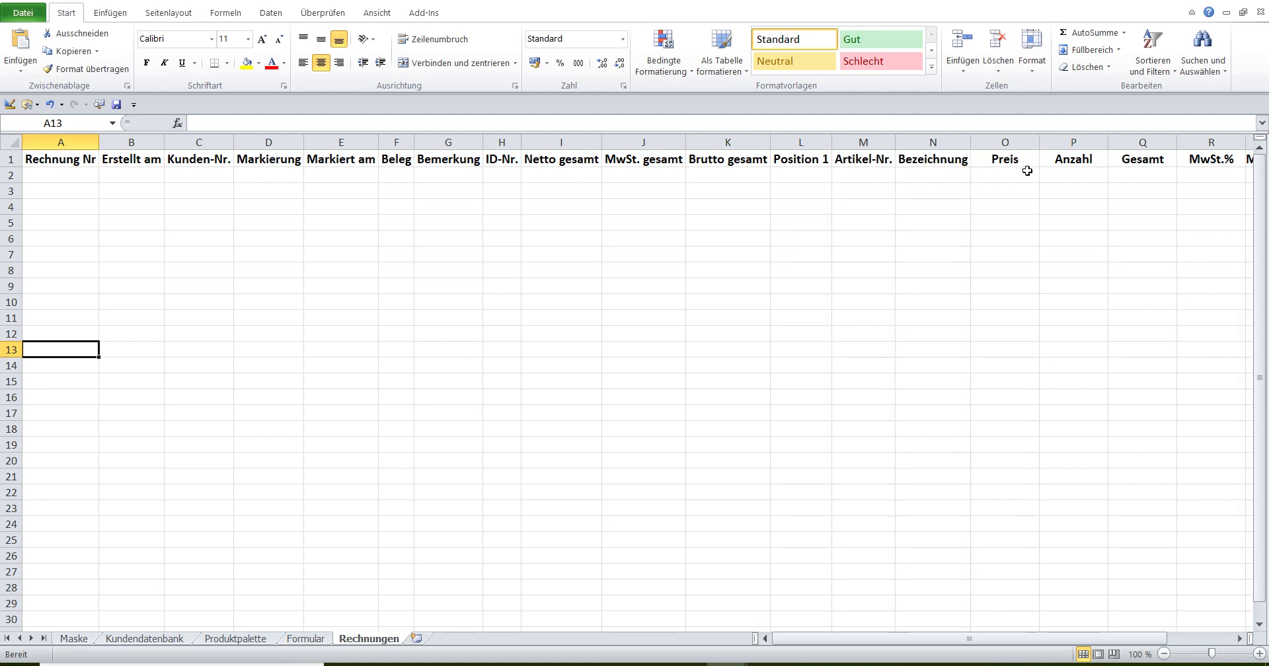
pyautogui.doubleClick(1039, 142)
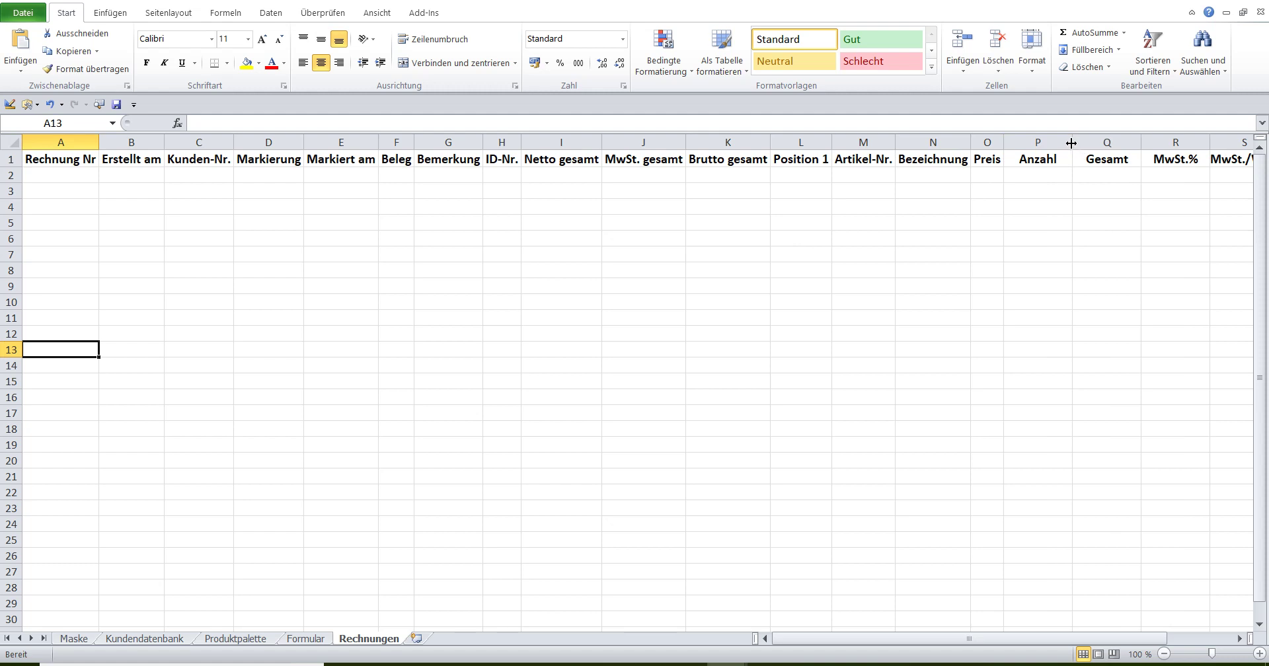
pyautogui.doubleClick(1071, 143)
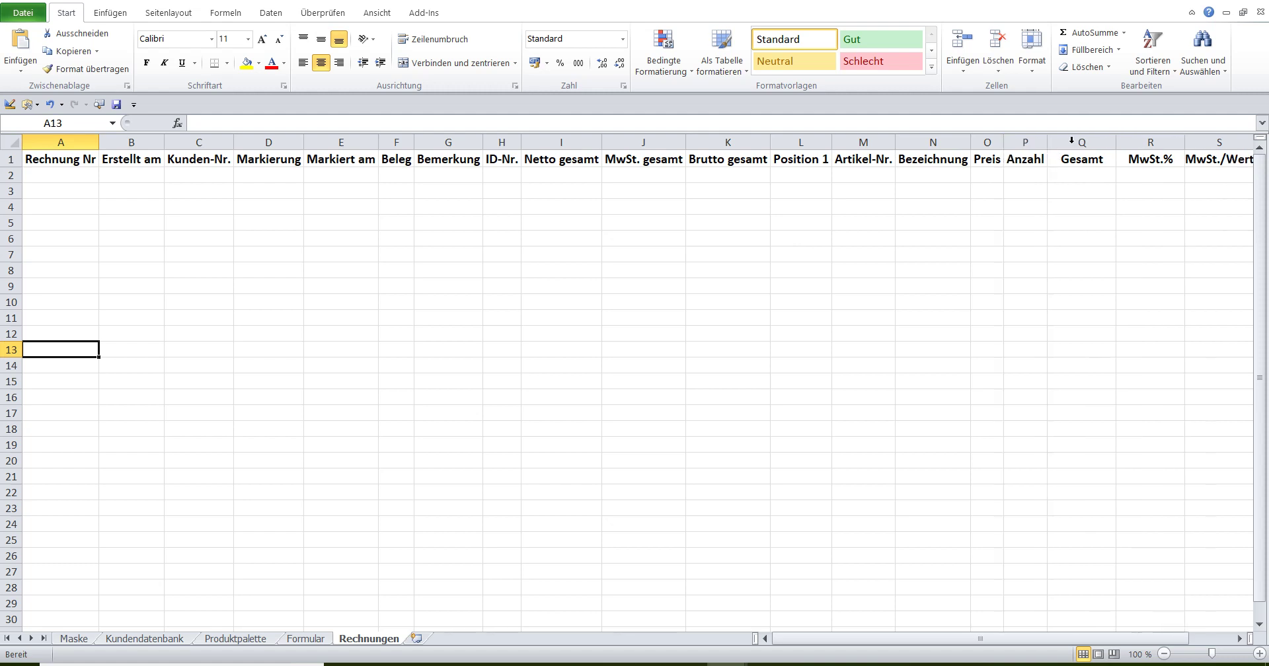
pyautogui.doubleClick(1113, 142)
pyautogui.click(1242, 639)
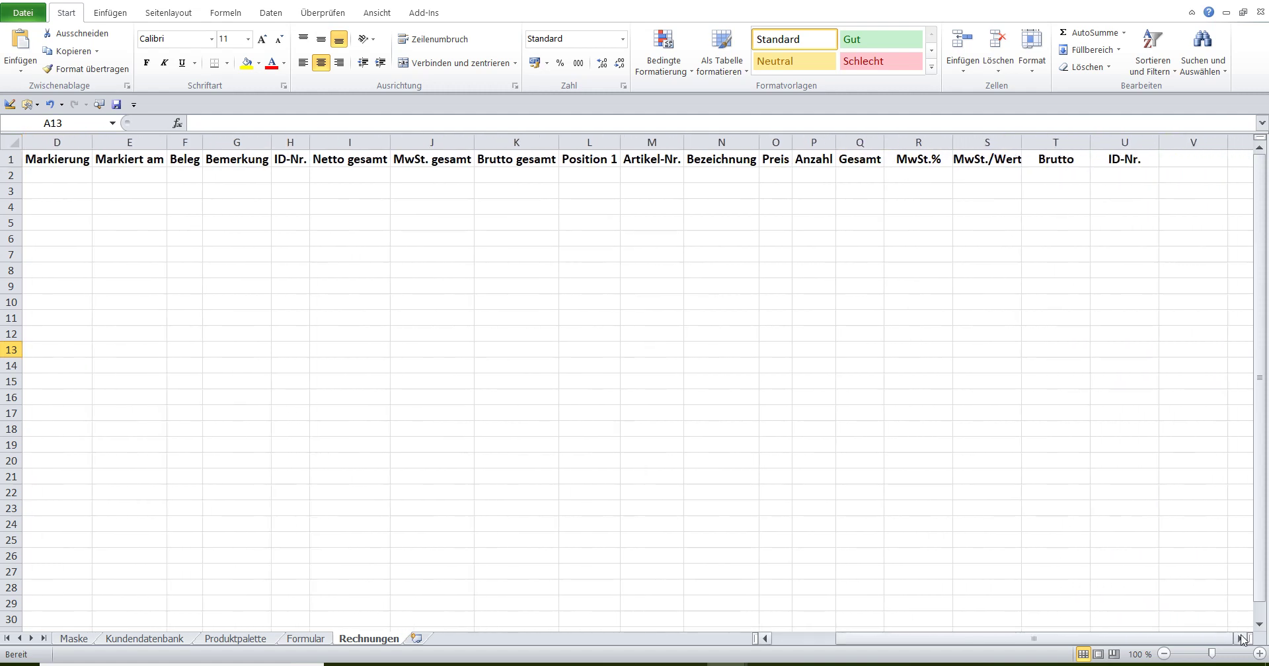
pyautogui.click(1242, 639)
pyautogui.click(1242, 638)
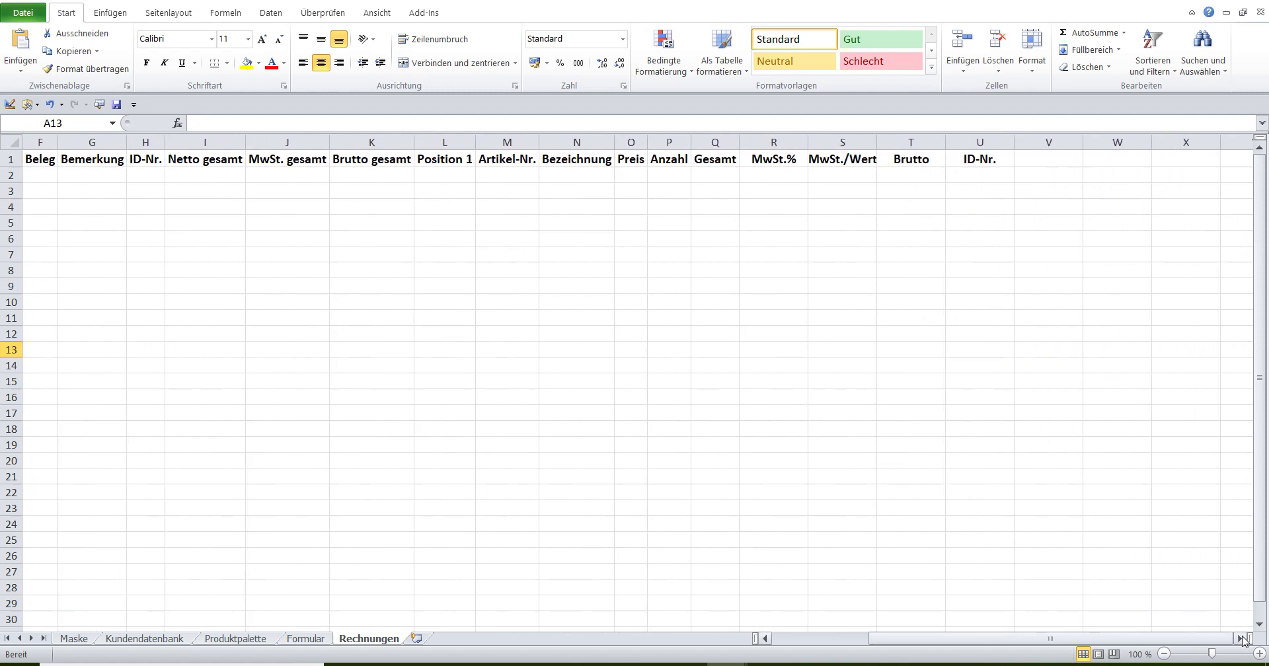
pyautogui.doubleClick(810, 143)
pyautogui.doubleClick(858, 142)
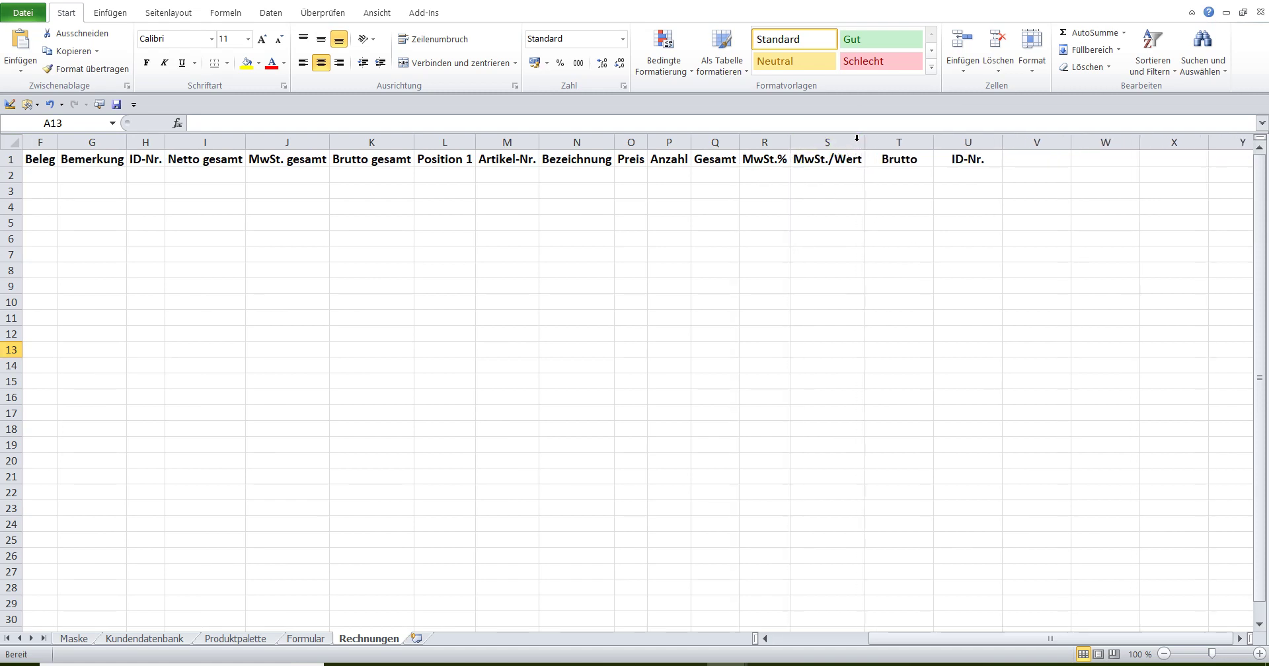
pyautogui.doubleClick(933, 142)
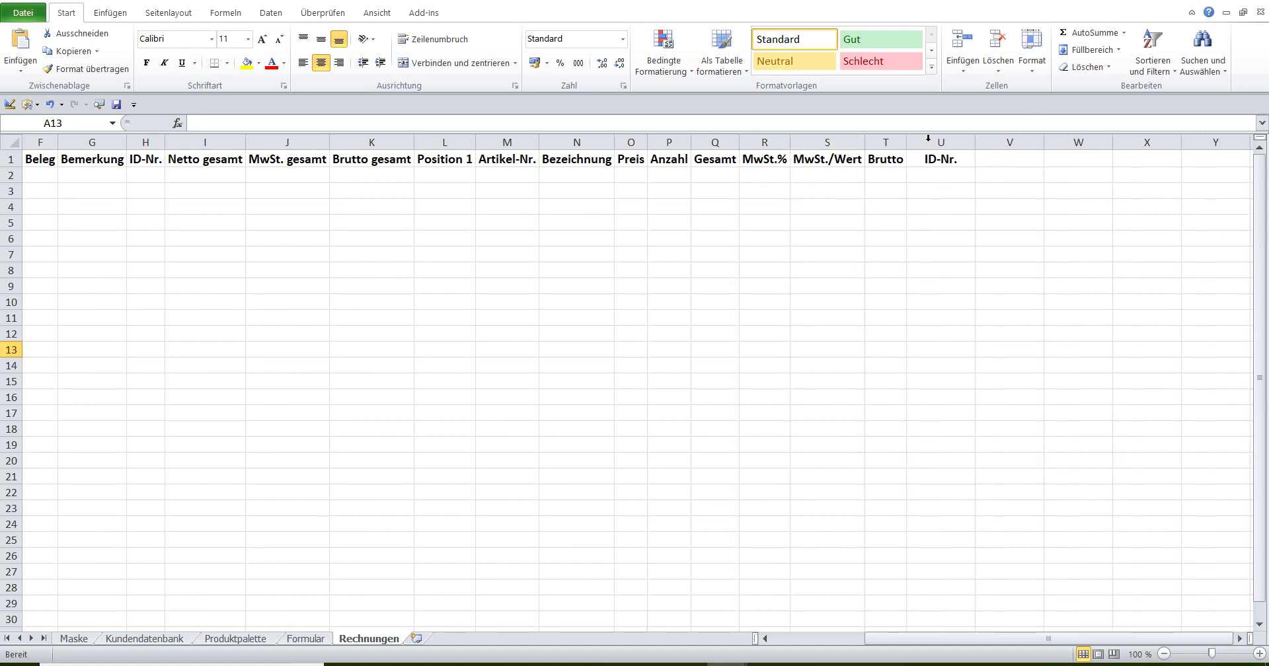
pyautogui.doubleClick(975, 142)
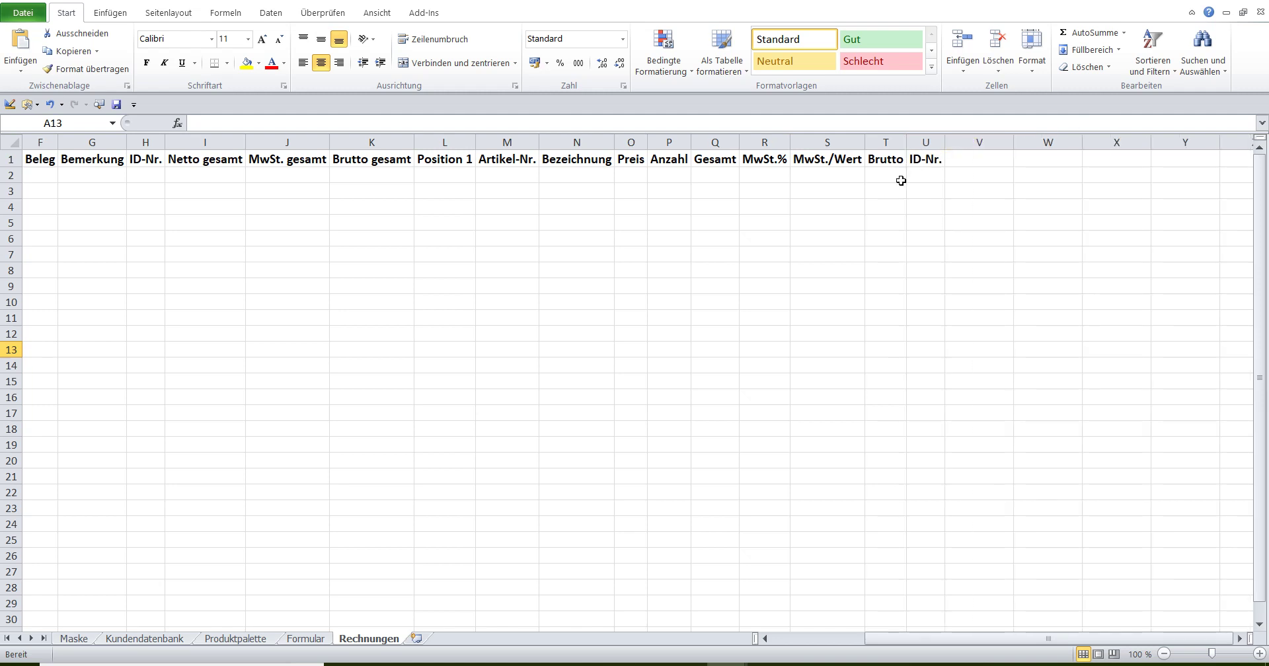
# - Switch to the Maske sheet, briefly revisiting Rechnungen, to review the required headers
pyautogui.click(74, 638)
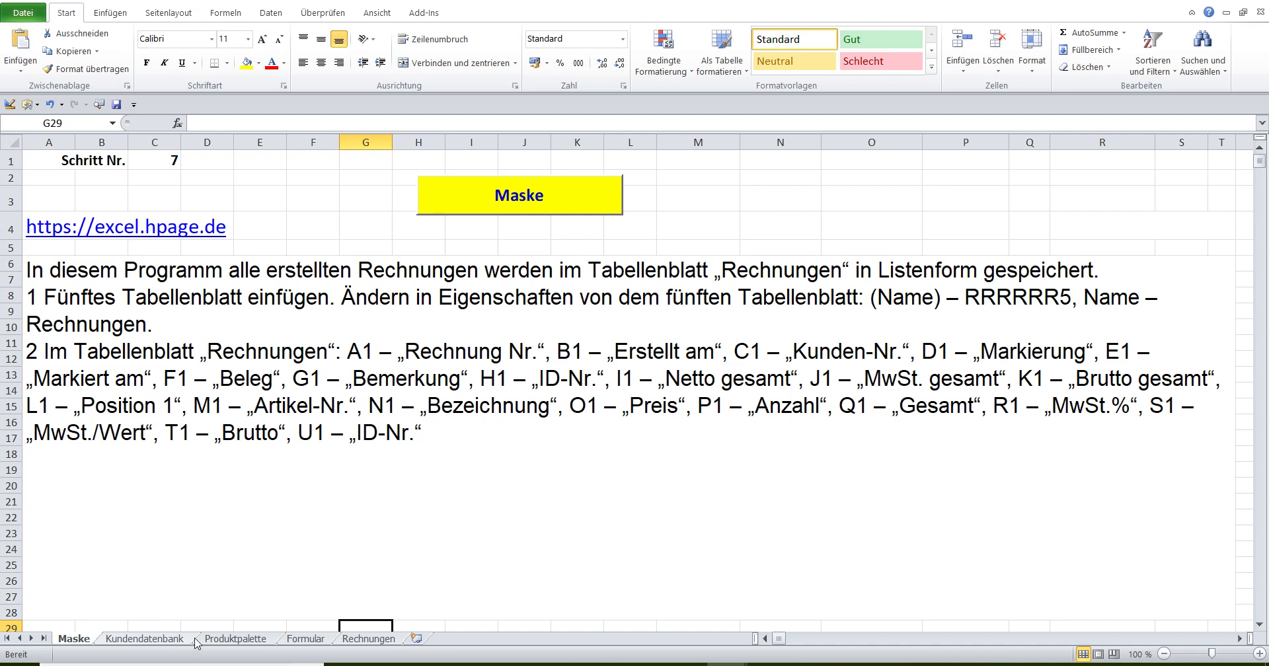
pyautogui.click(370, 639)
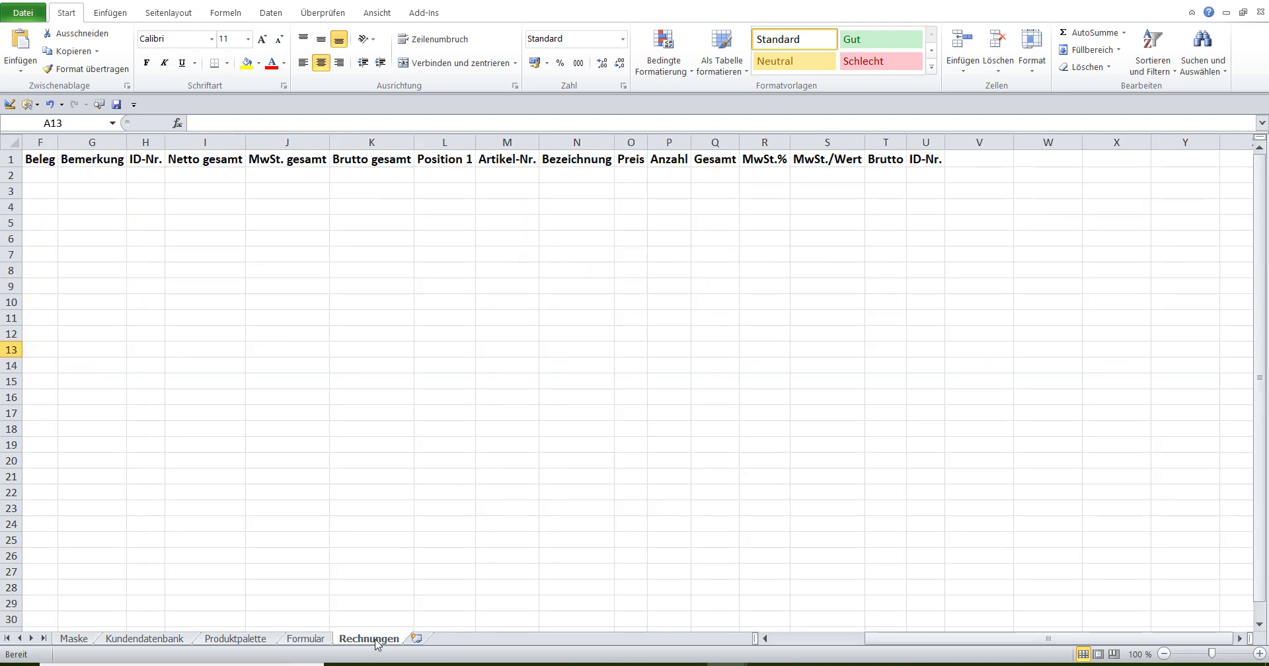
pyautogui.click(72, 640)
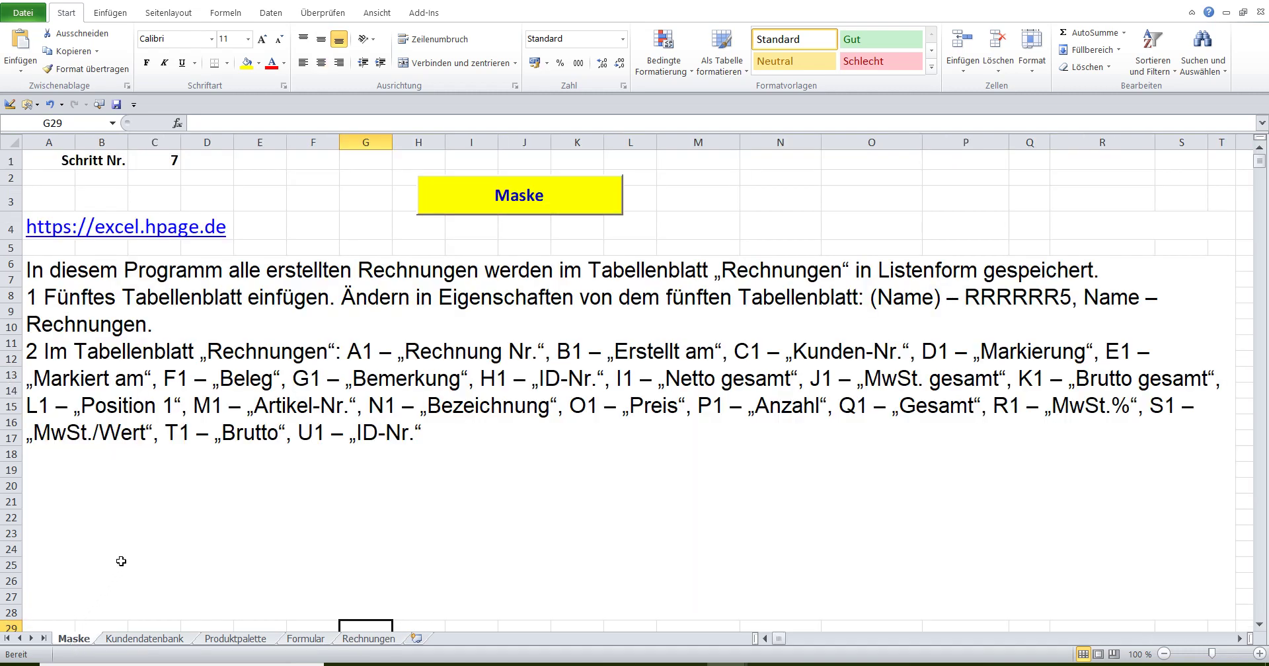